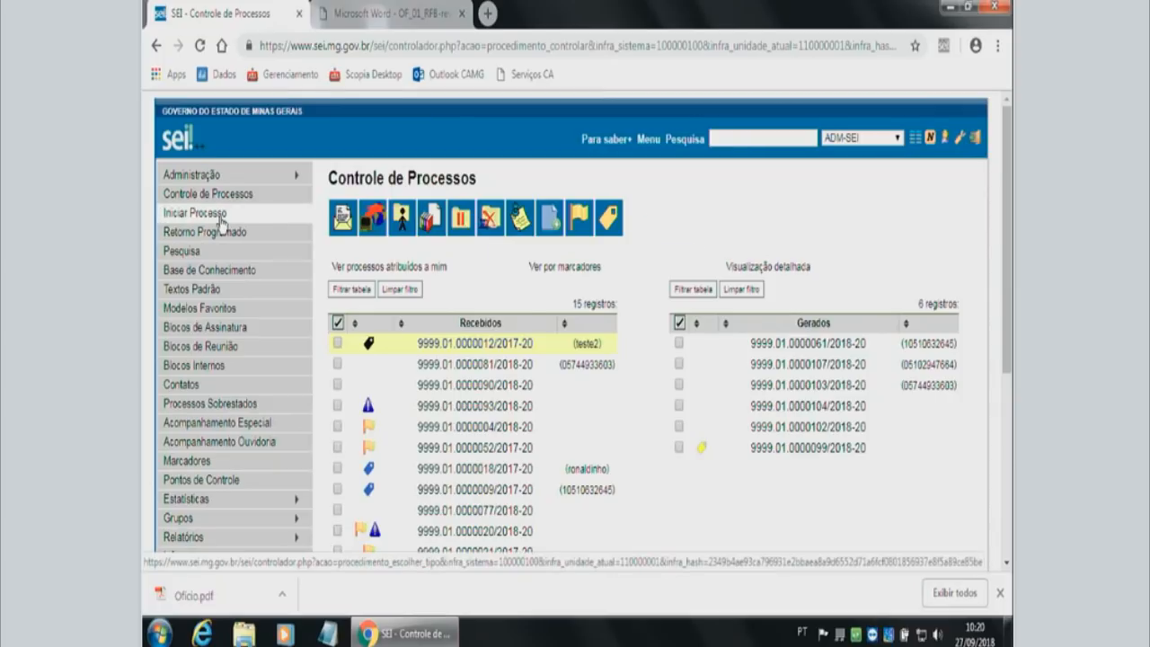
# Start a new process and expand the process type choices to show all available types.
pyautogui.click(221, 223)
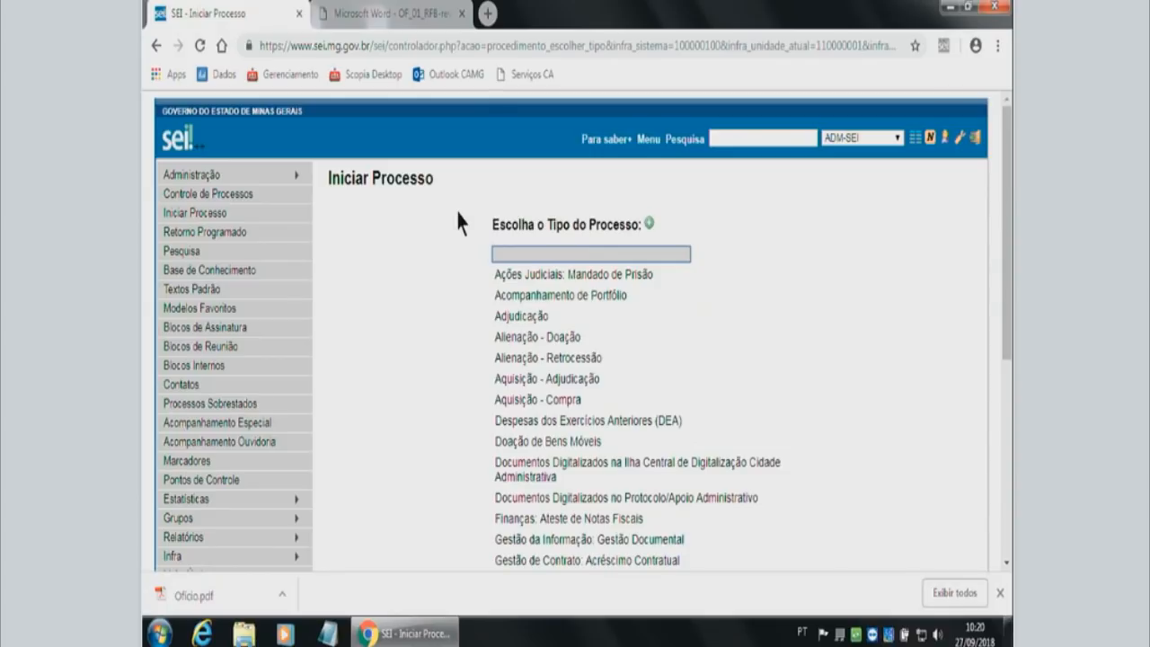
pyautogui.click(639, 339)
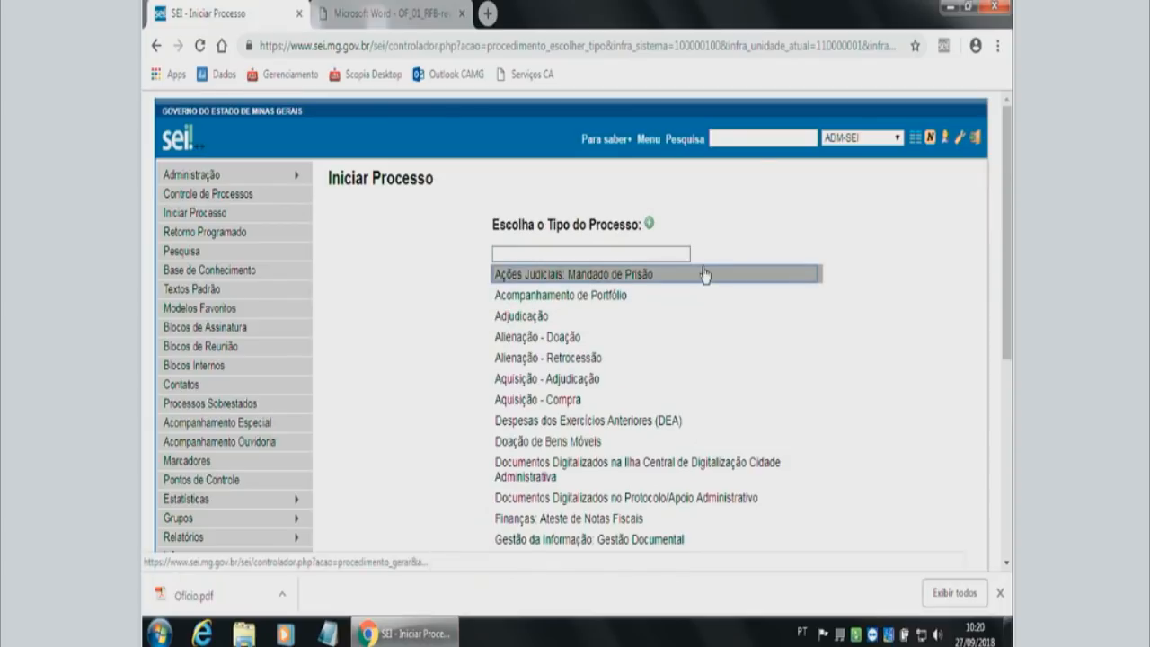
pyautogui.click(648, 225)
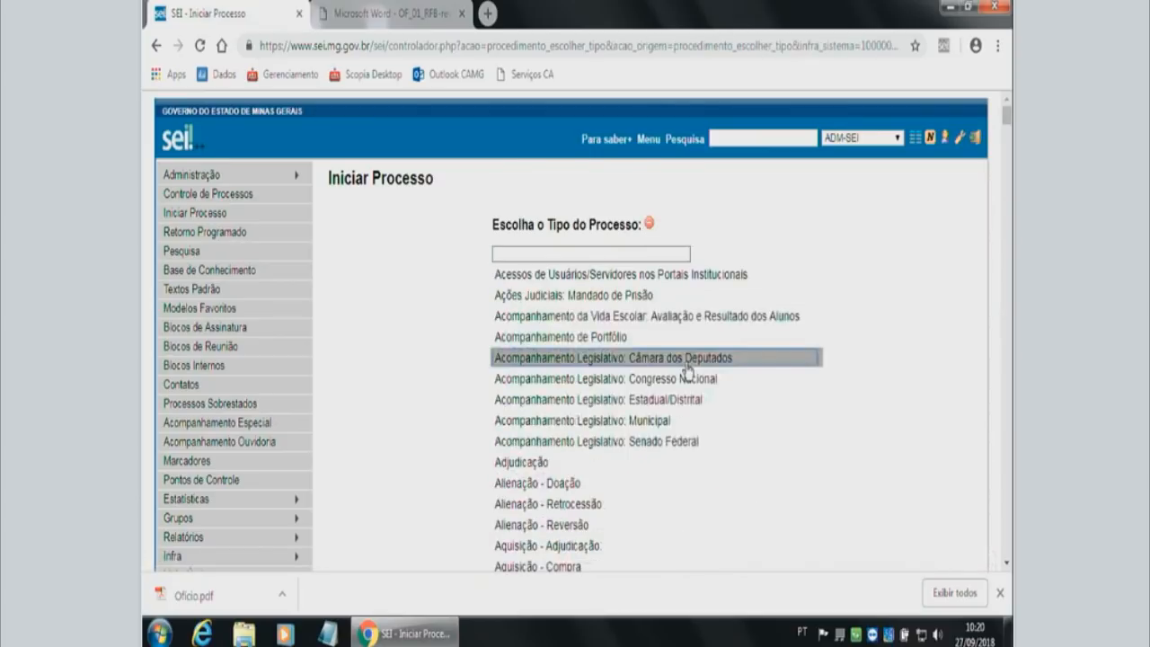
pyautogui.scroll(-5, 688, 368)
pyautogui.scroll(5, 690, 381)
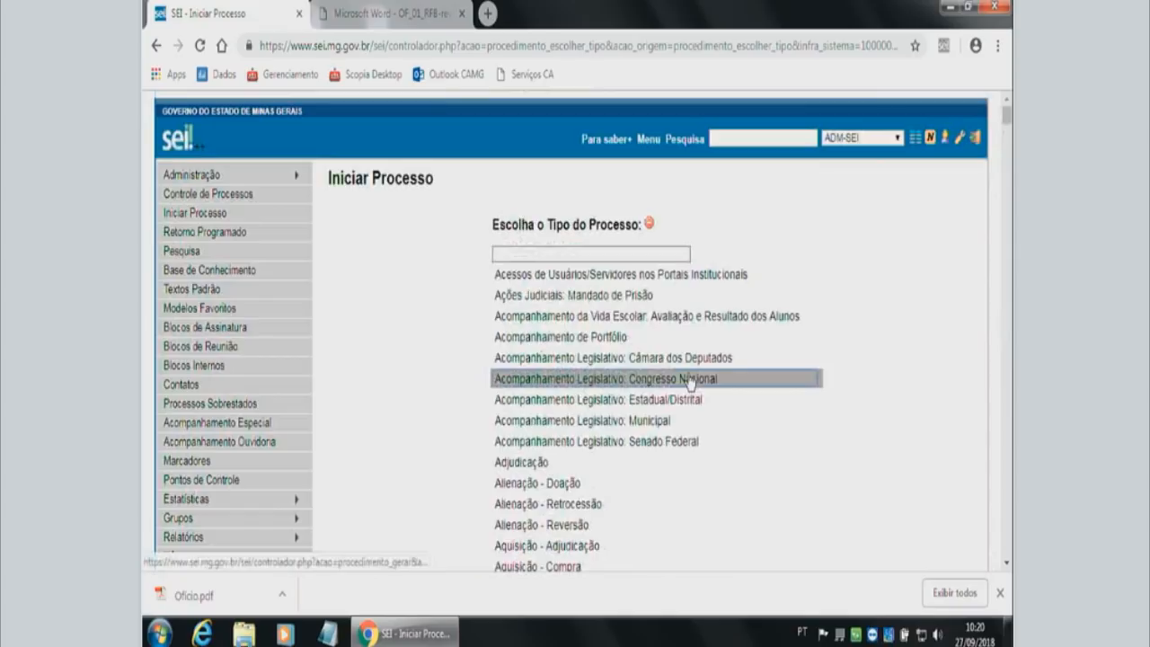
# Filter the process types by "compra" and choose Aquisição - Compra.
pyautogui.click(644, 255)
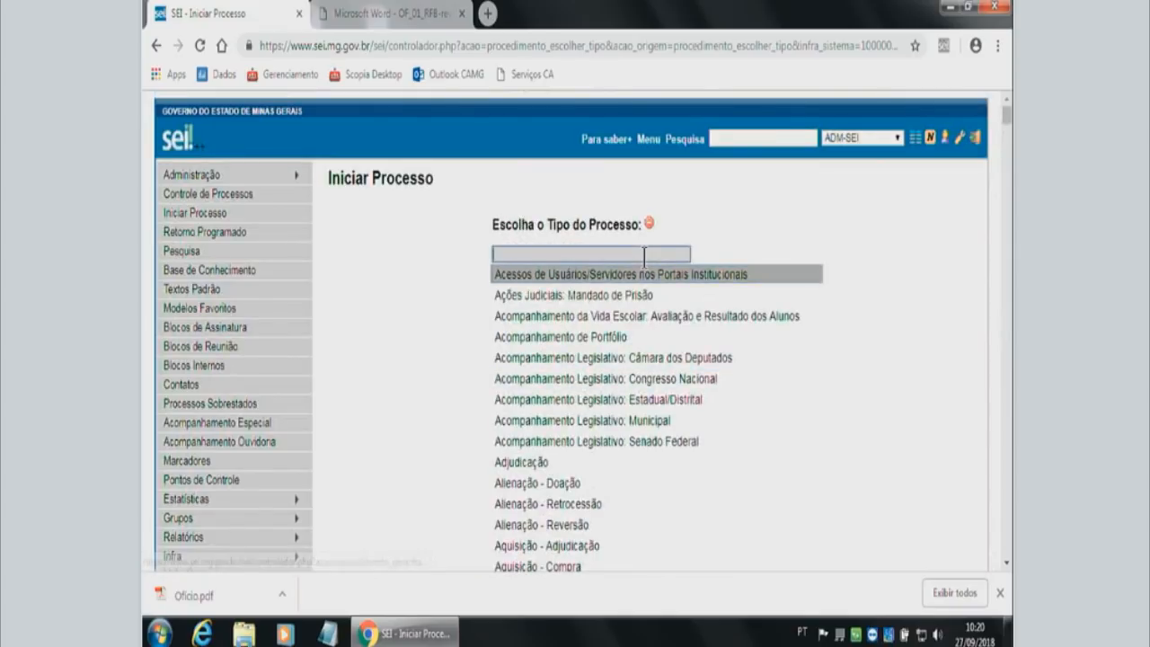
pyautogui.write('comp')
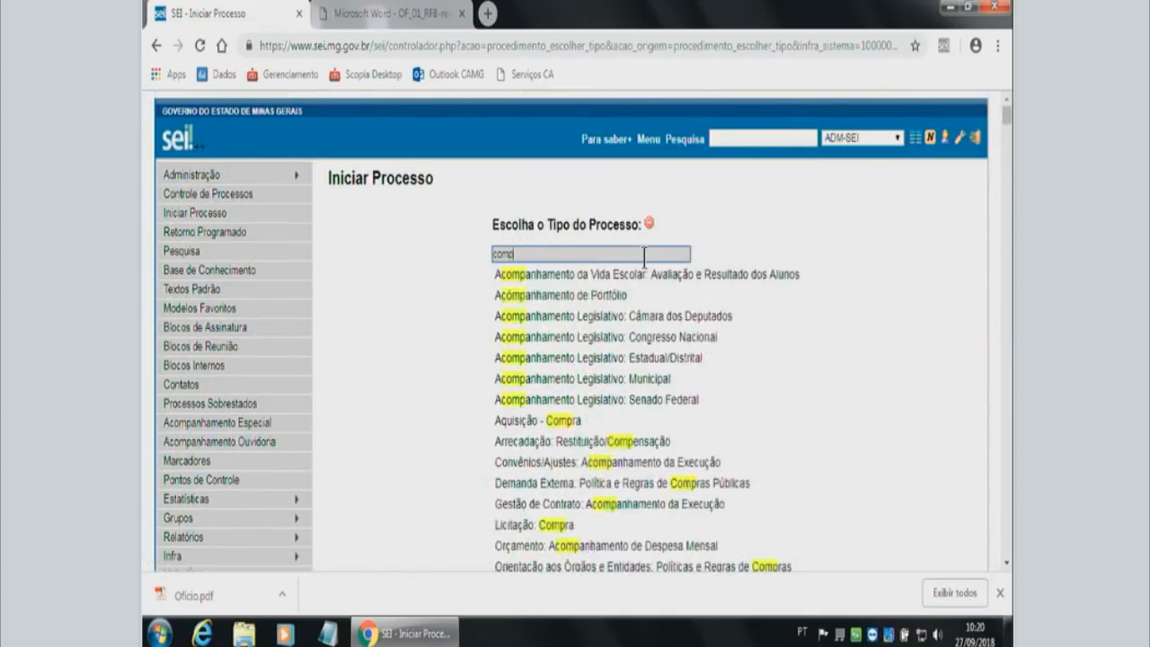
pyautogui.write('ra')
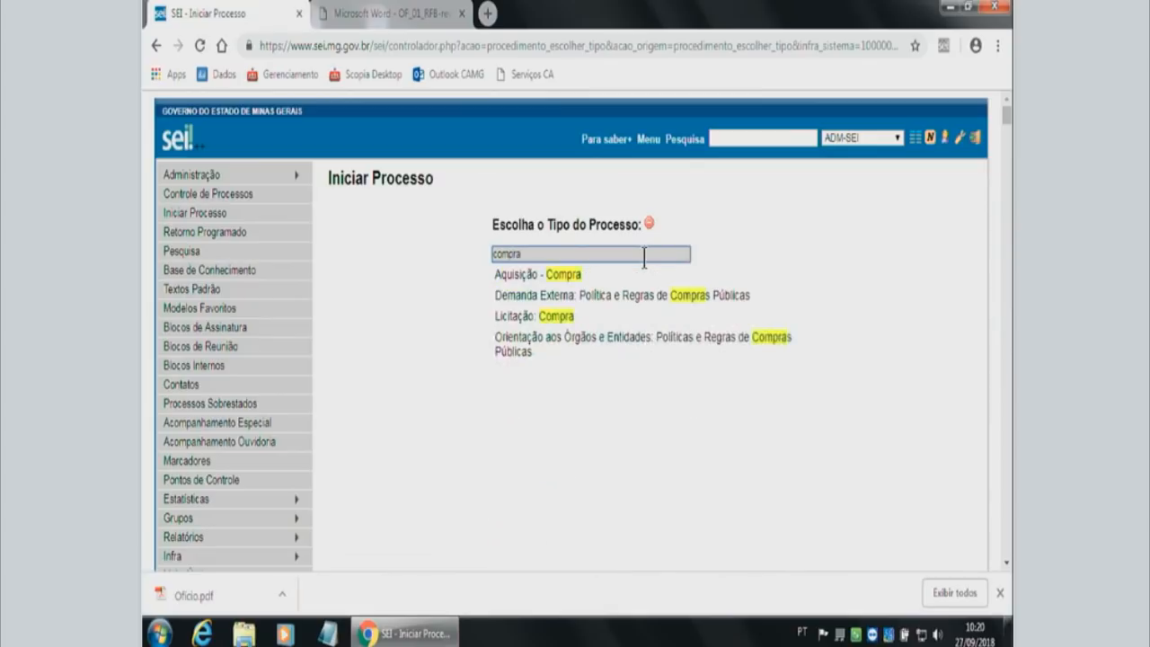
pyautogui.click(536, 279)
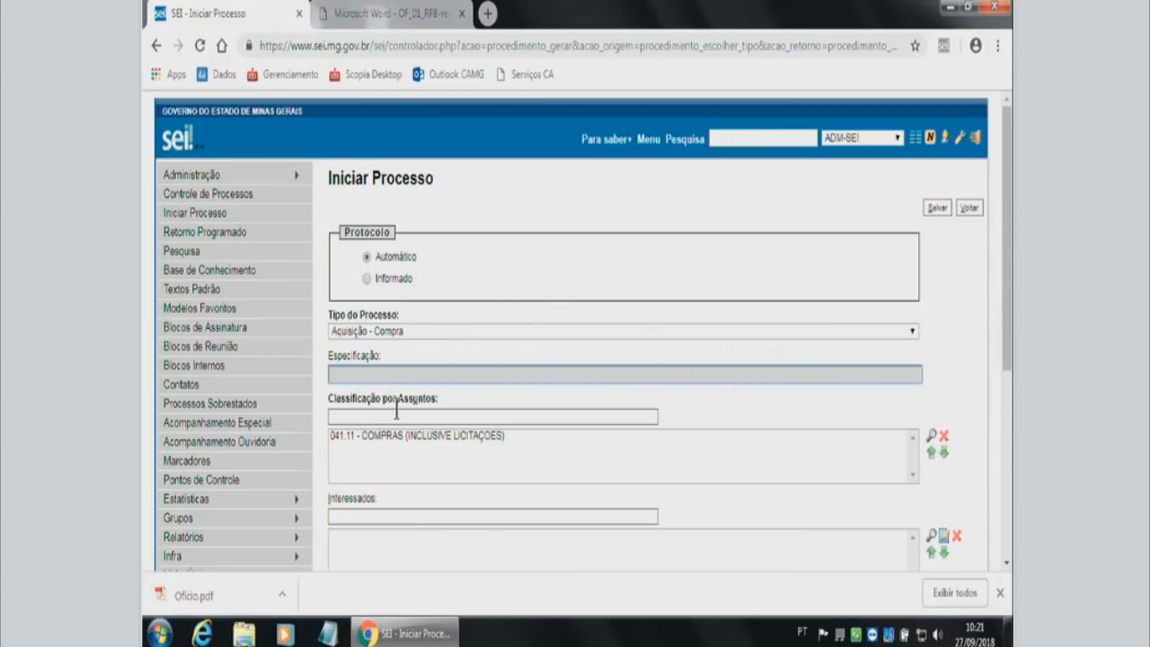
# Enter "Compras de Computadores" as the specification of the new process.
pyautogui.scroll(-2, 357, 465)
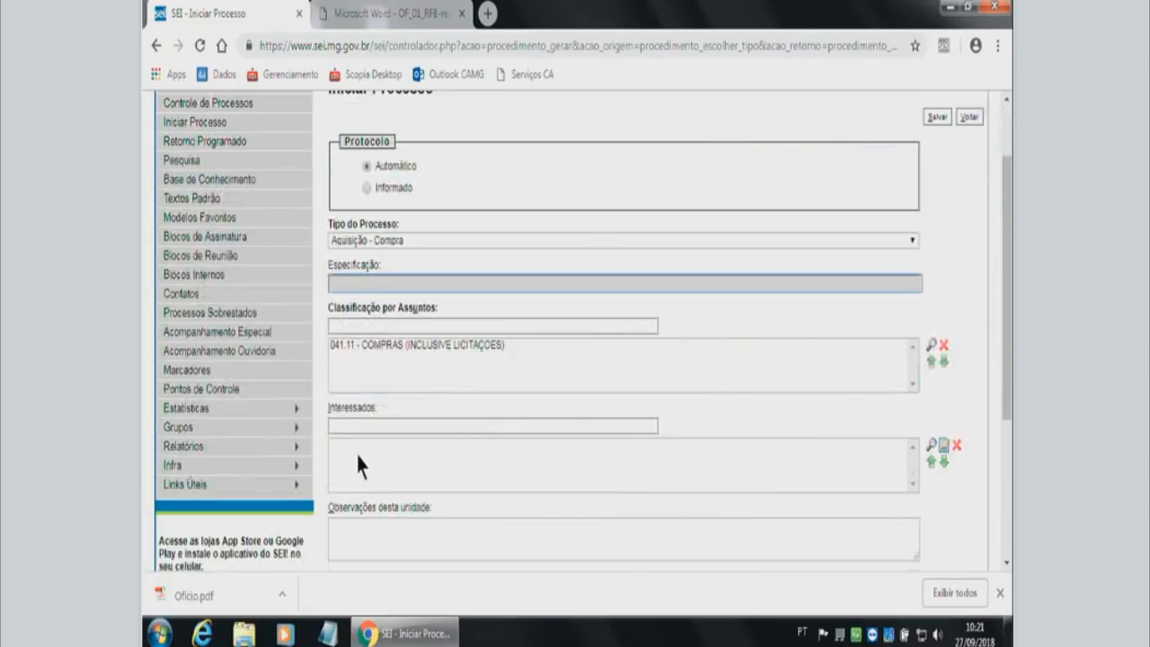
pyautogui.scroll(-2, 368, 445)
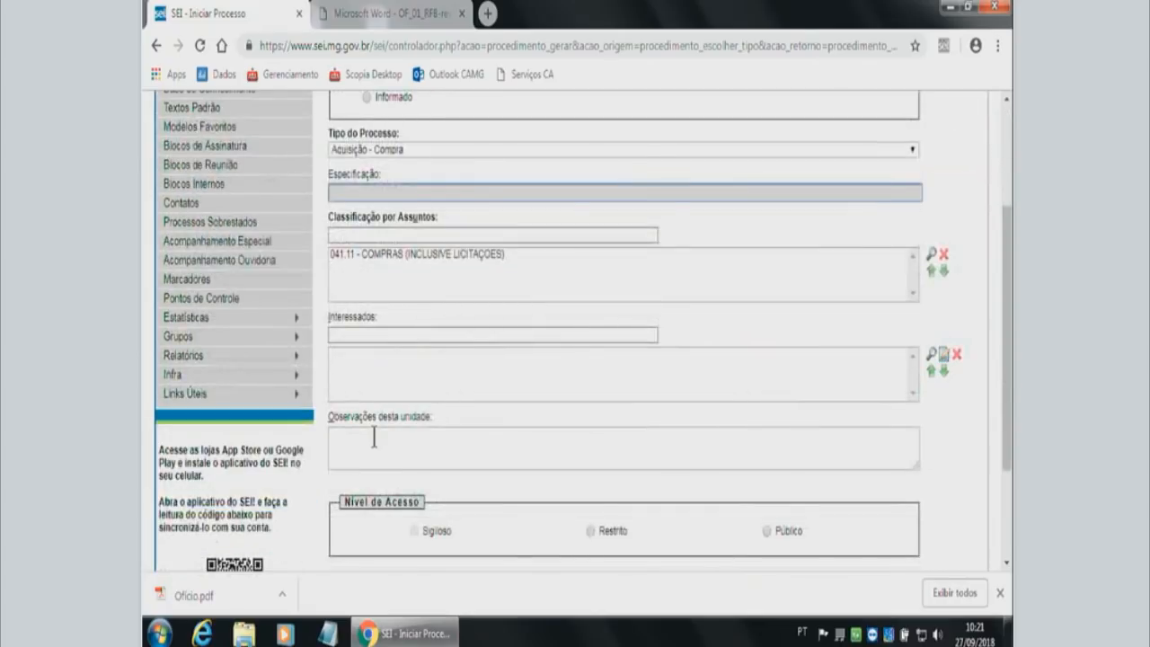
pyautogui.scroll(2, 454, 505)
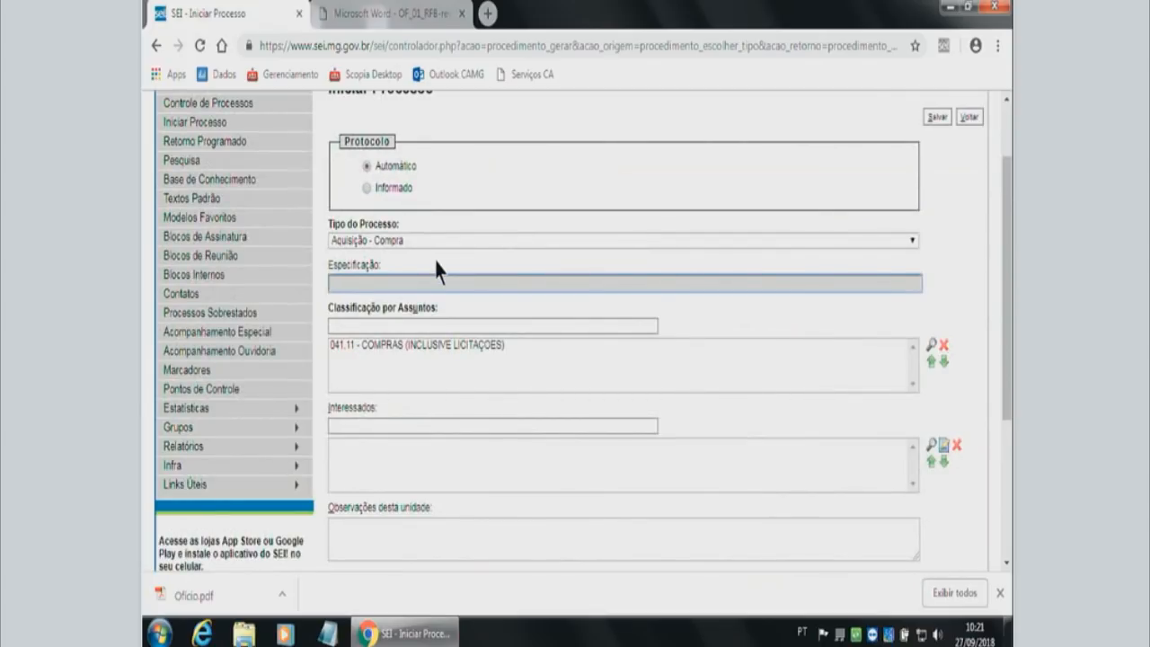
pyautogui.scroll(2, 440, 277)
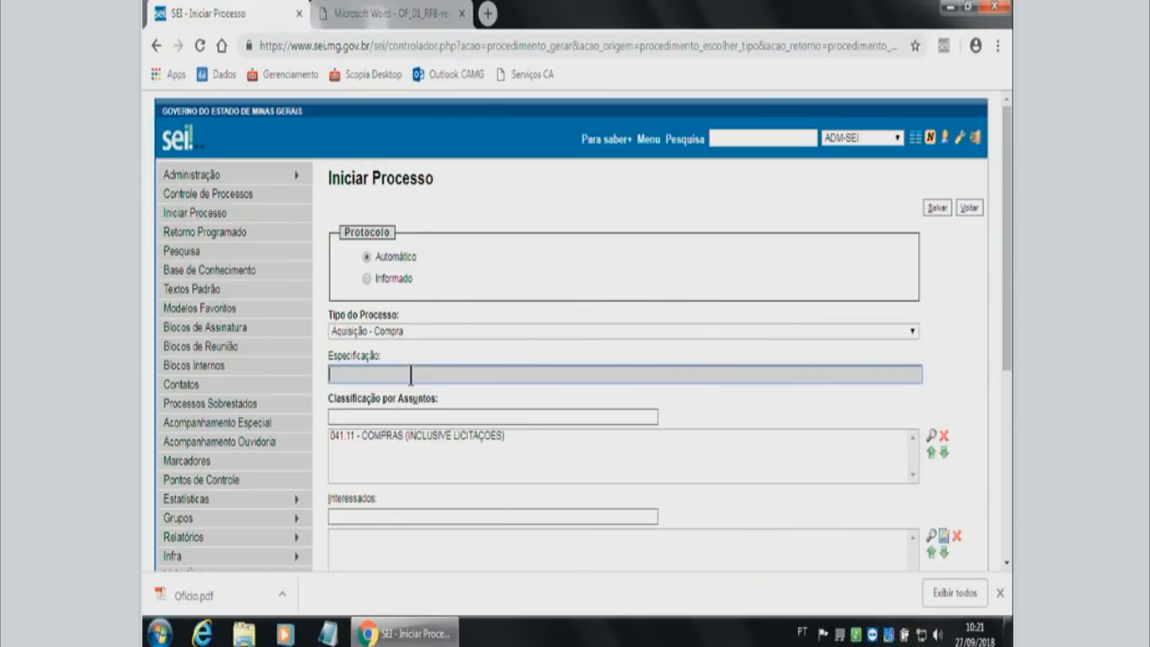
pyautogui.write('C')
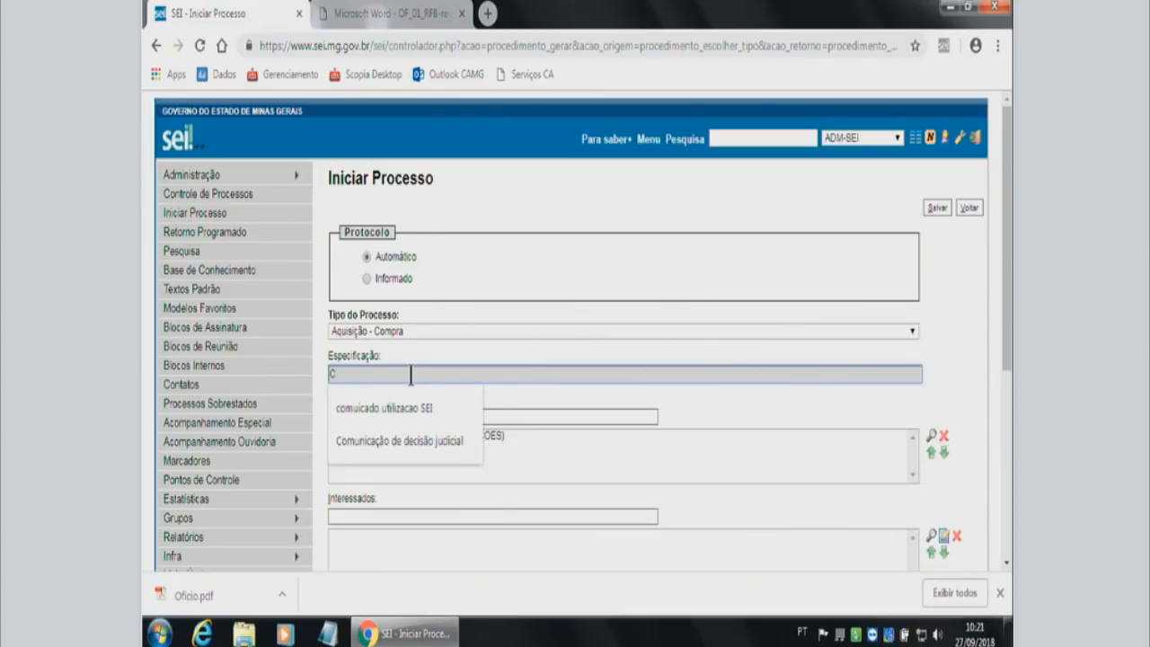
pyautogui.write('ompras de Computadores')
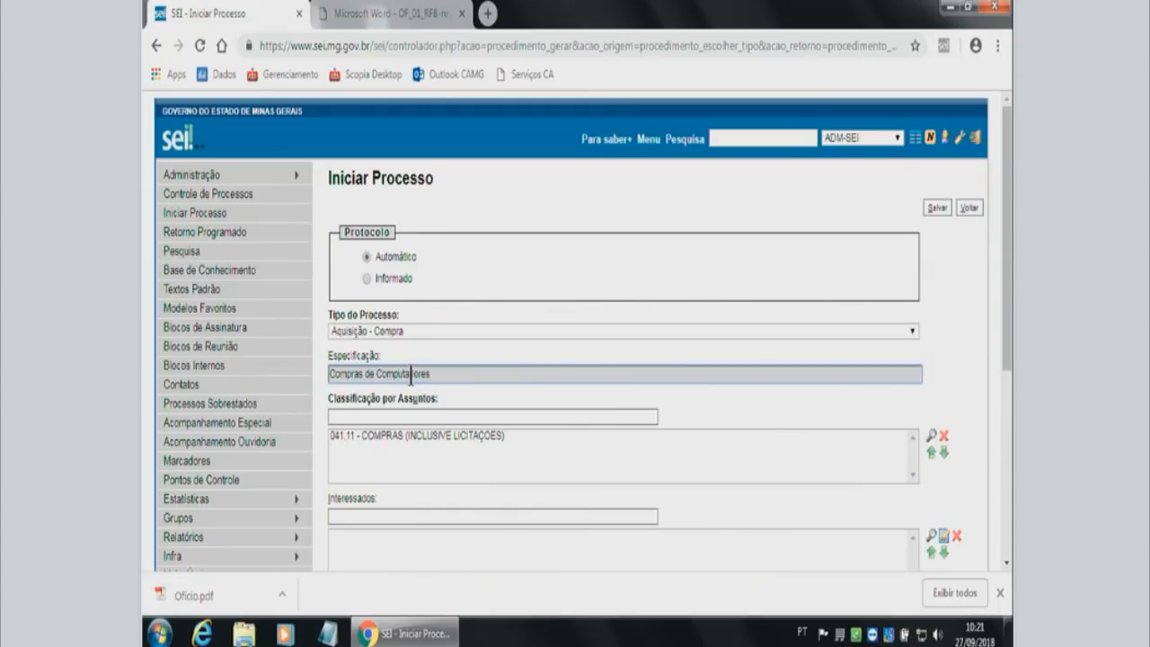
# Consult the details of the assigned subject 041.11 - COMPRAS (INCLUSIVE LICITAÇÕES), including retention periods and final destination, and close them.
pyautogui.click(432, 438)
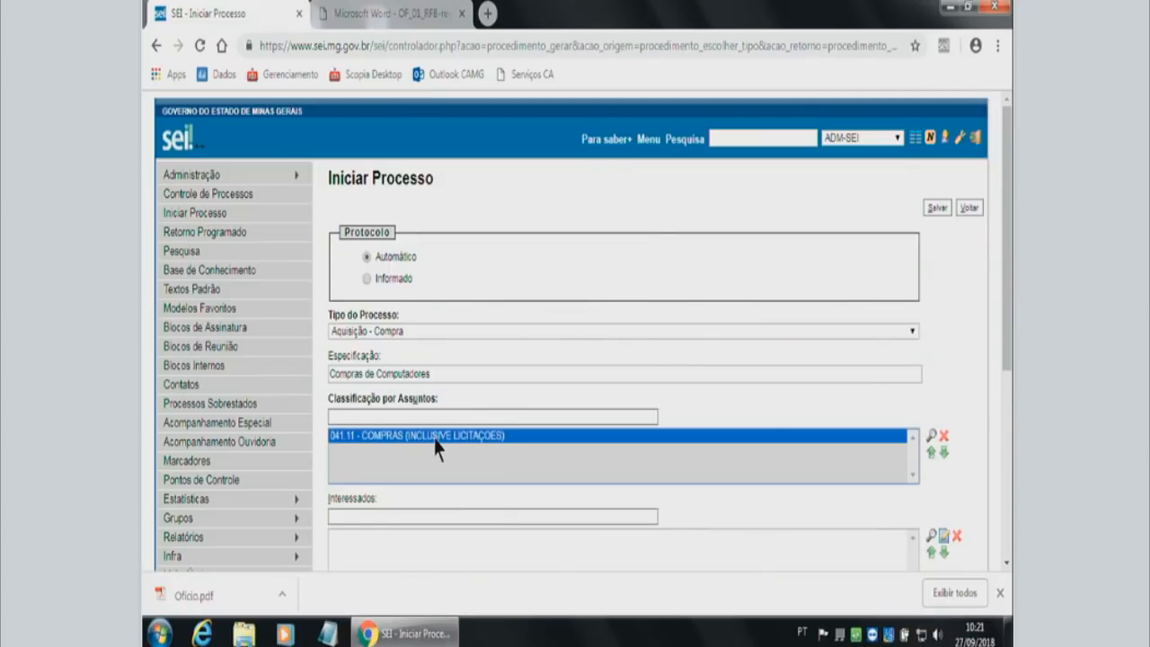
pyautogui.doubleClick(436, 441)
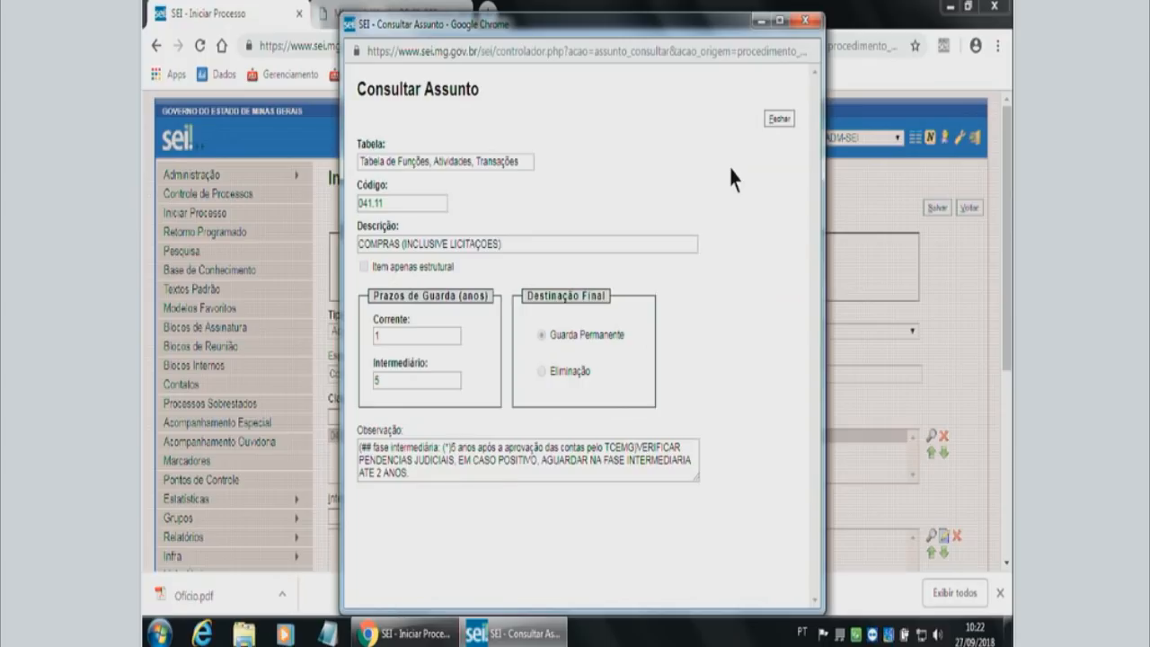
pyautogui.click(809, 19)
# Find the interested party by name and add the matching registered person to the process's Interessados.
pyautogui.scroll(-1, 1009, 348)
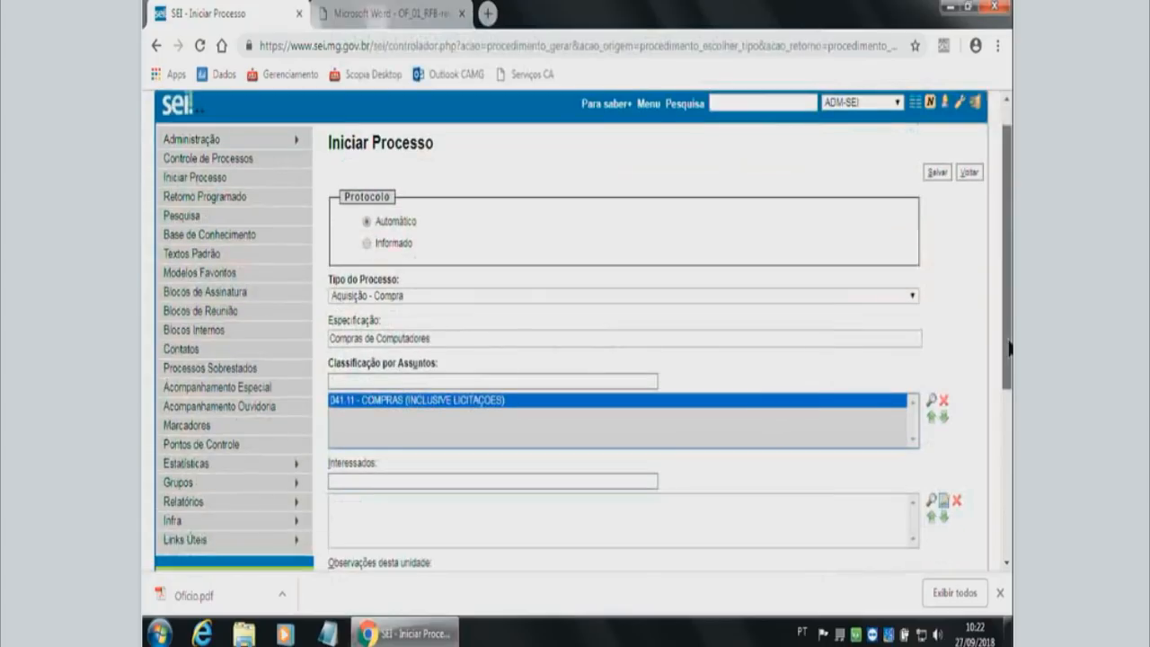
pyautogui.moveTo(1009, 348); pyautogui.dragTo(1002, 423)
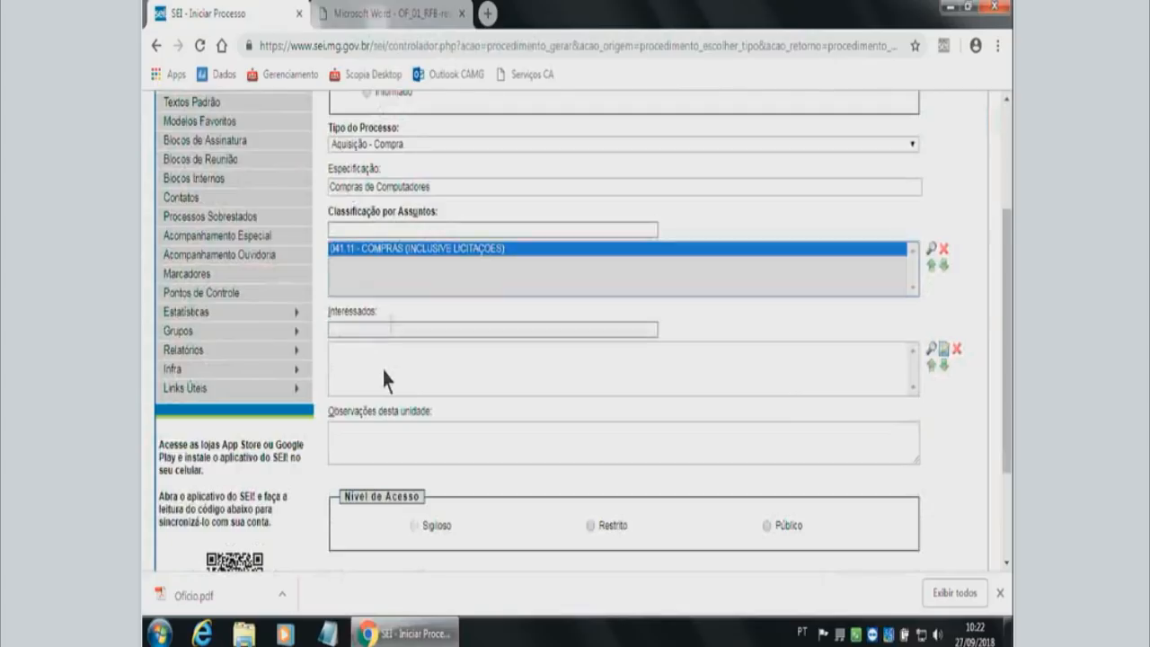
pyautogui.click(391, 328)
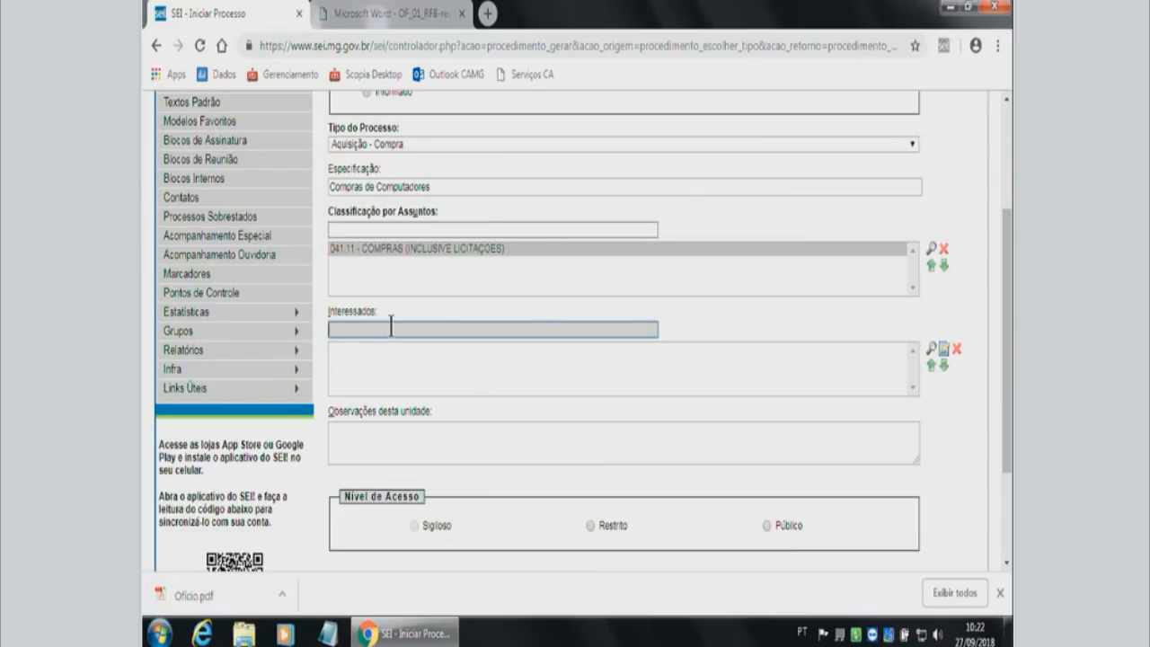
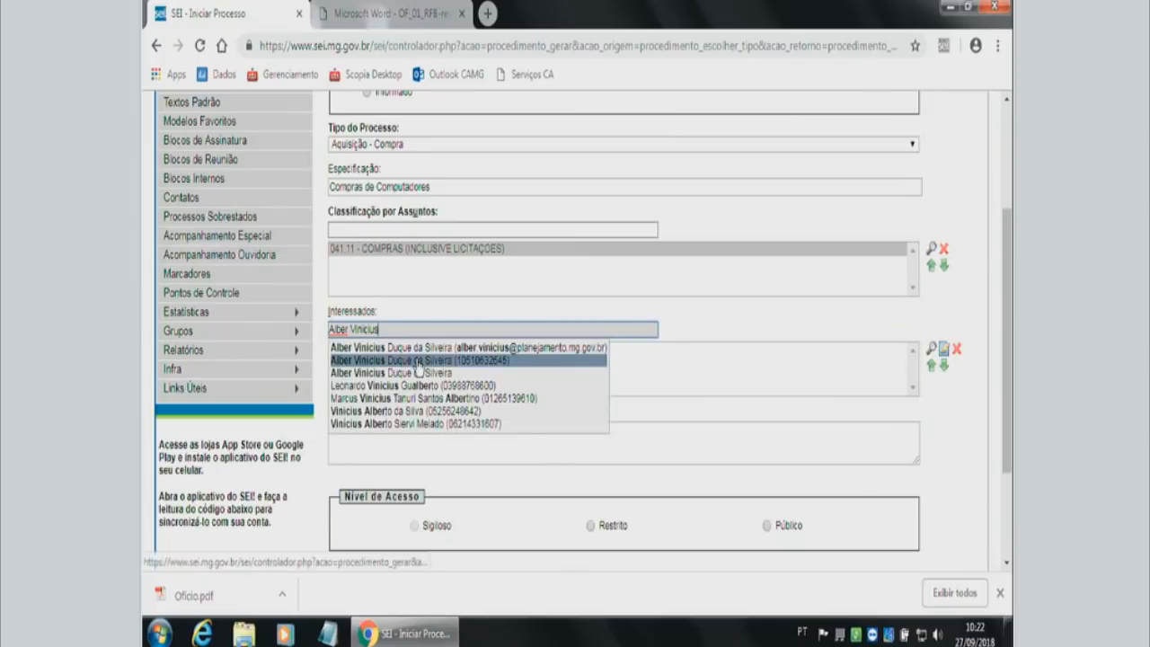
pyautogui.click(417, 362)
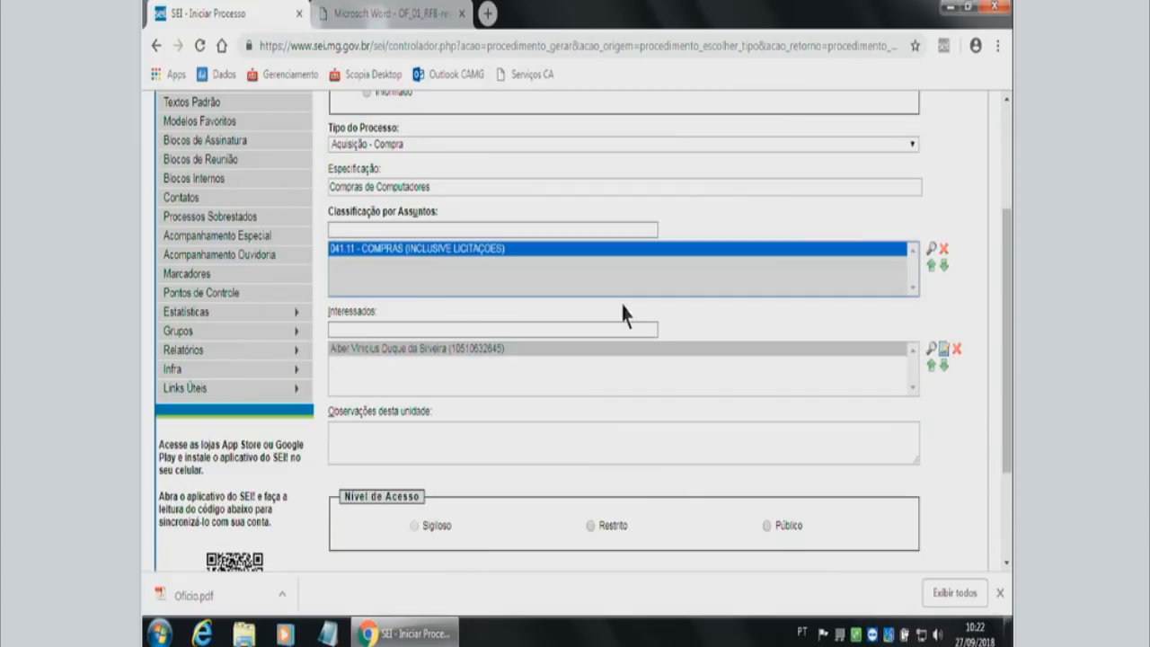
pyautogui.click(743, 324)
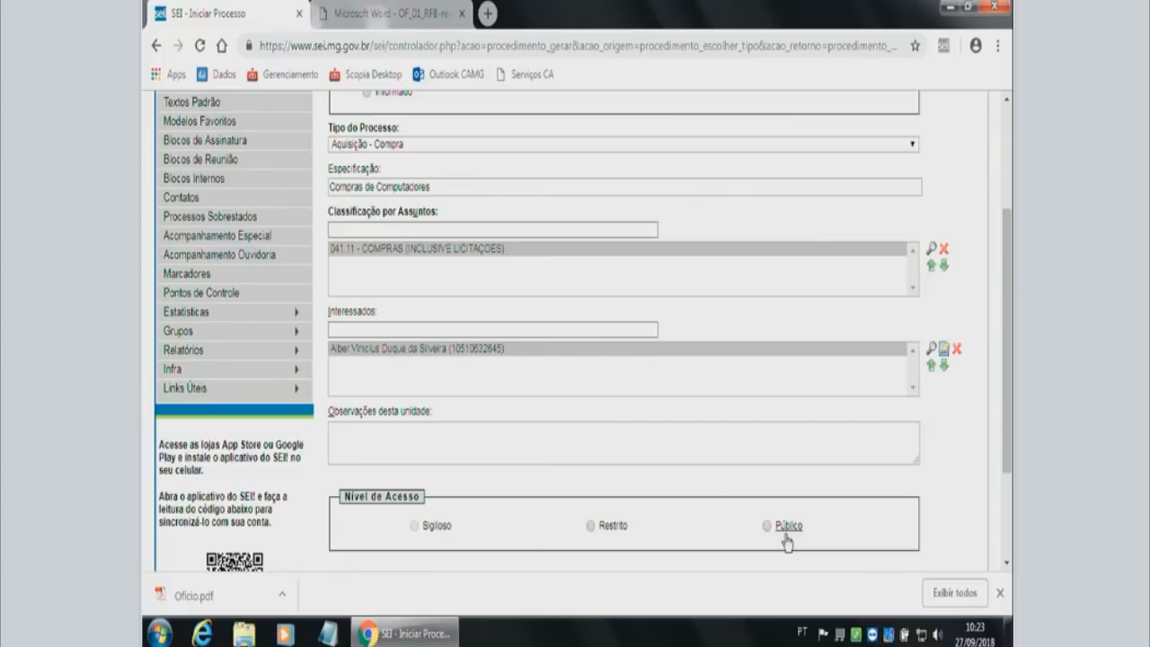
# Try the Restrito access level and review the legal grounds offered under Hipótese Legal.
pyautogui.moveTo(1007, 445); pyautogui.dragTo(1005, 492)
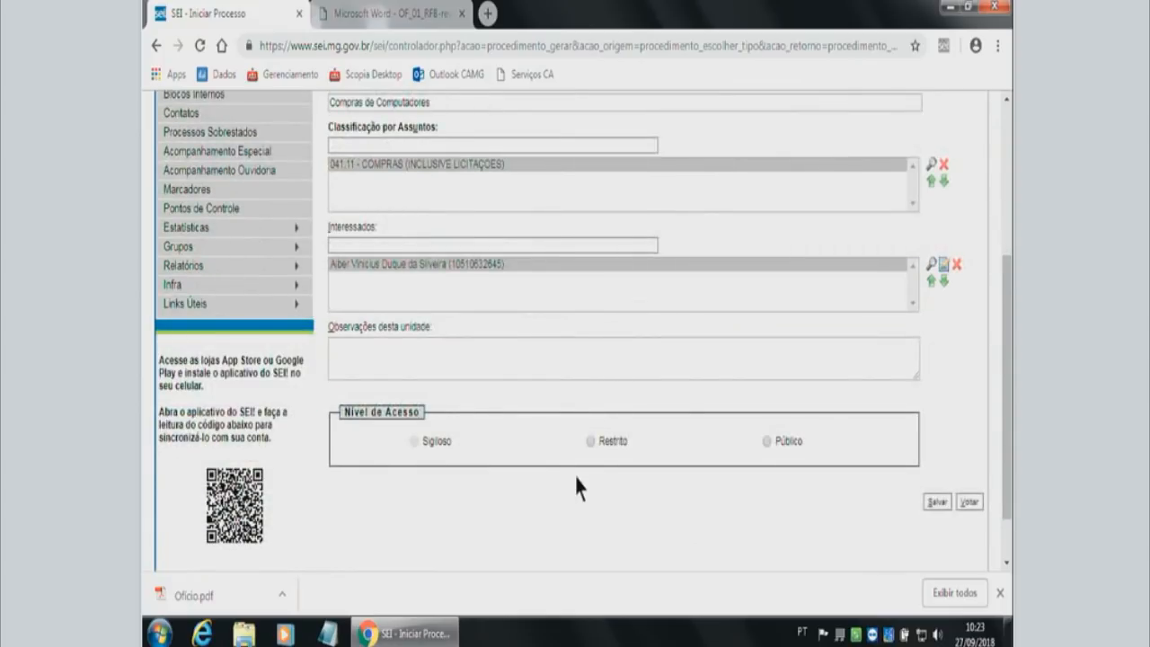
pyautogui.click(769, 441)
pyautogui.click(591, 443)
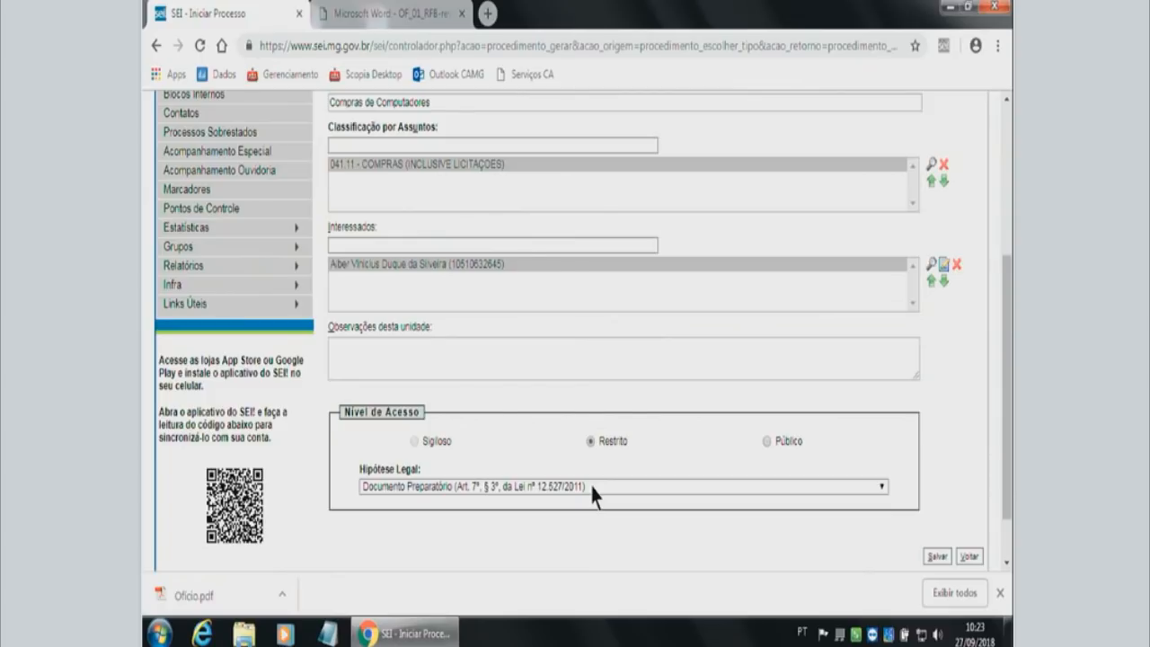
pyautogui.click(590, 486)
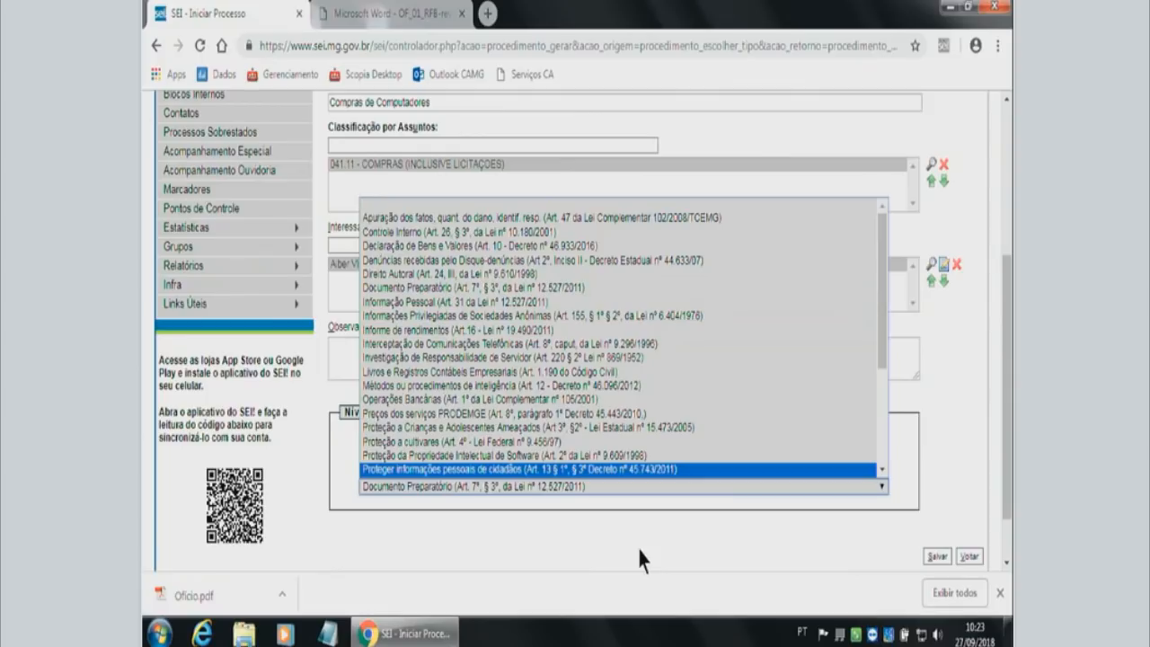
pyautogui.click(675, 512)
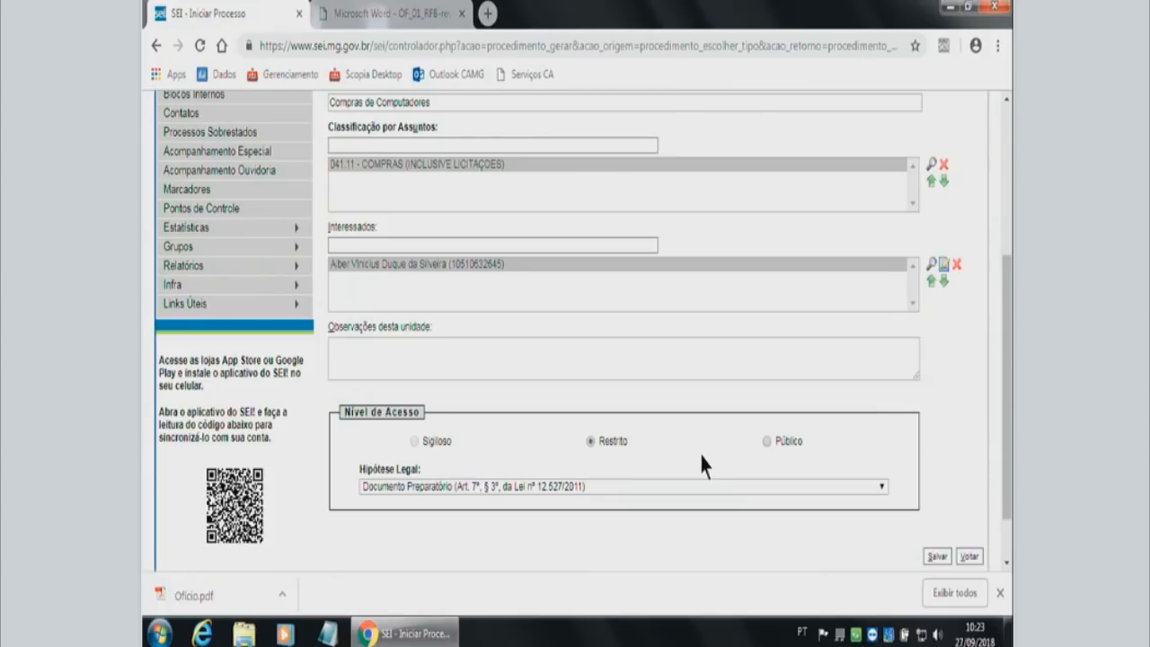
# Set the process's access level to Público and save the new process.
pyautogui.click(767, 441)
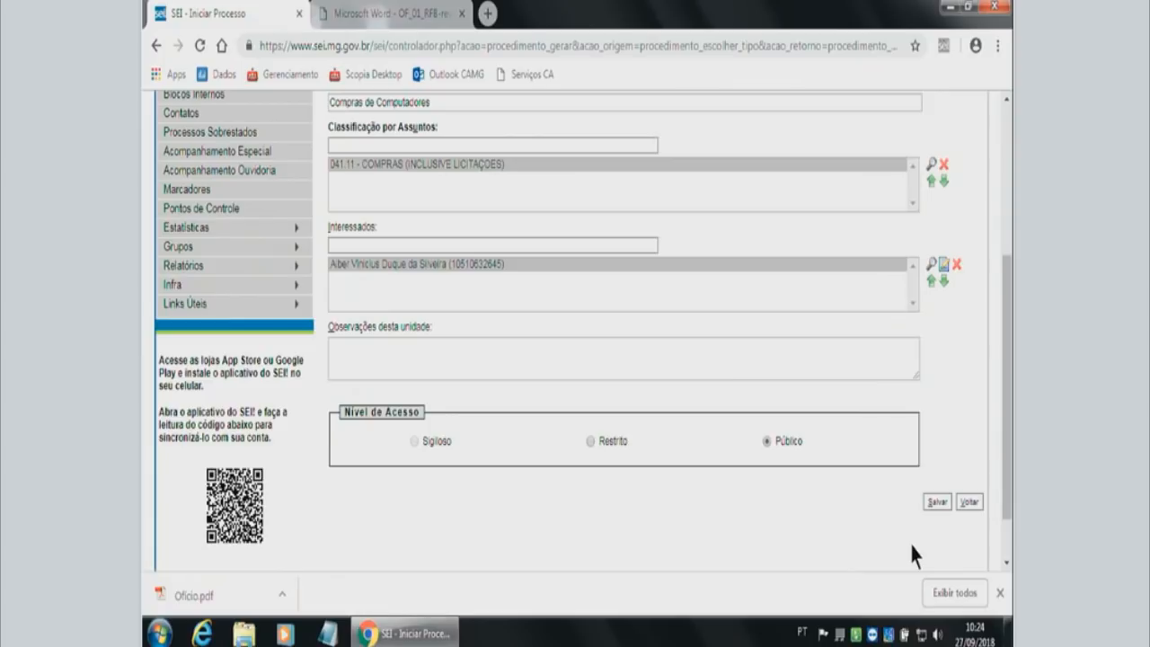
pyautogui.click(942, 501)
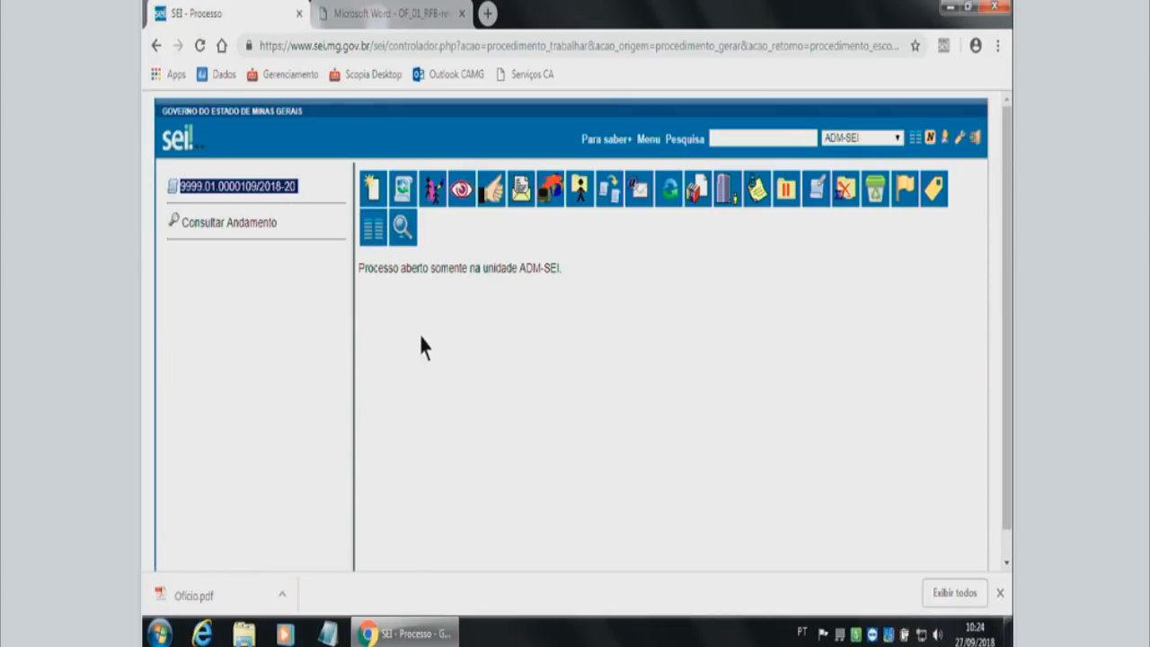
# Include a new document in the process, filtering the document types by "ofic" and choosing Ofício.
pyautogui.click(377, 203)
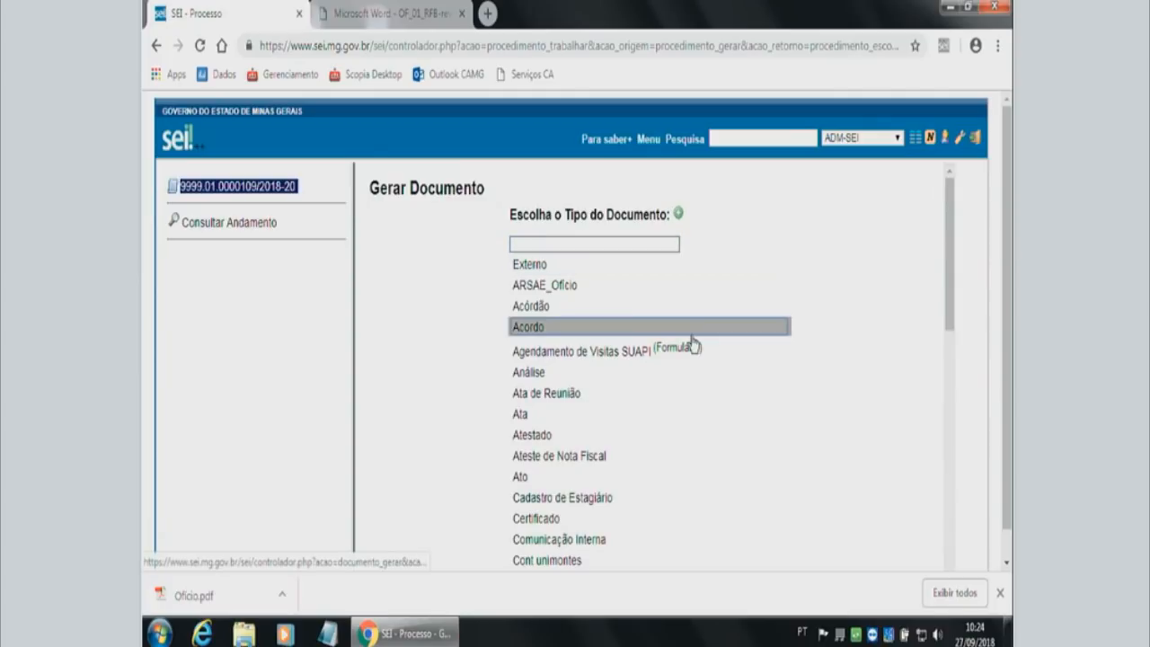
pyautogui.scroll(-4, 651, 397)
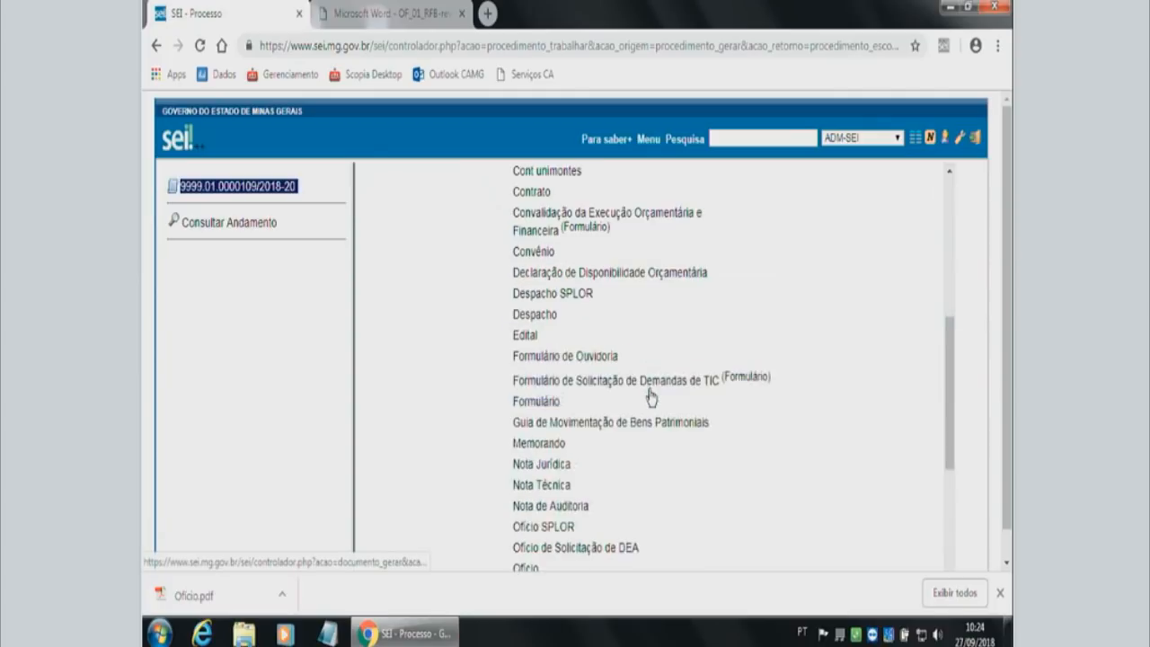
pyautogui.scroll(5, 652, 397)
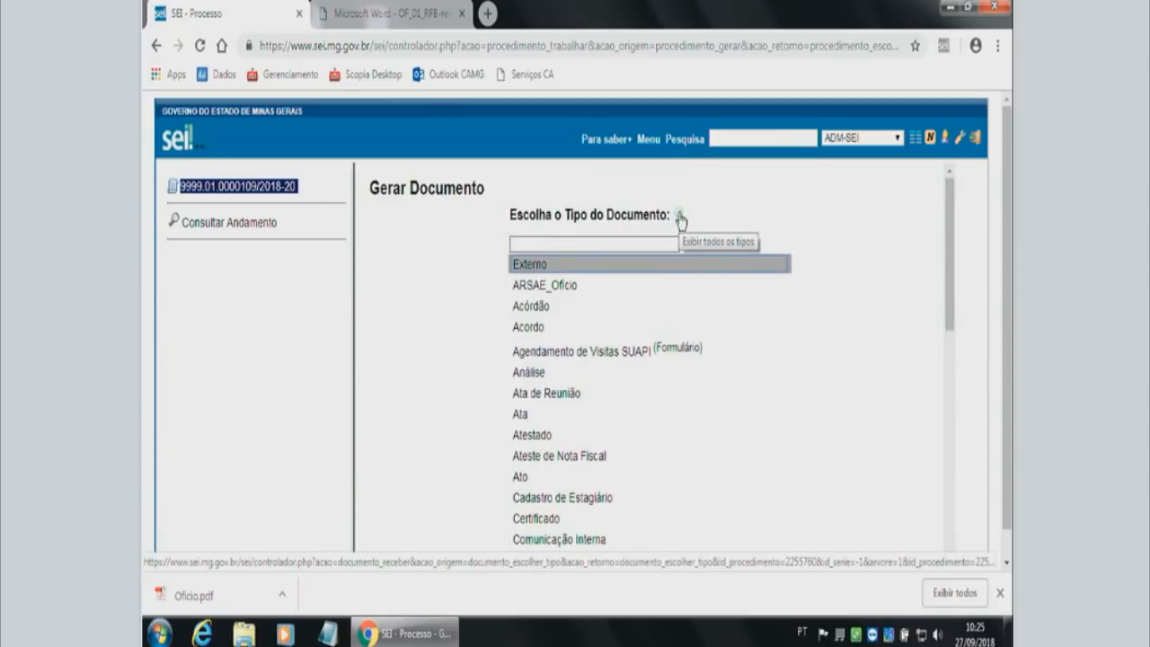
pyautogui.click(571, 244)
pyautogui.write('of')
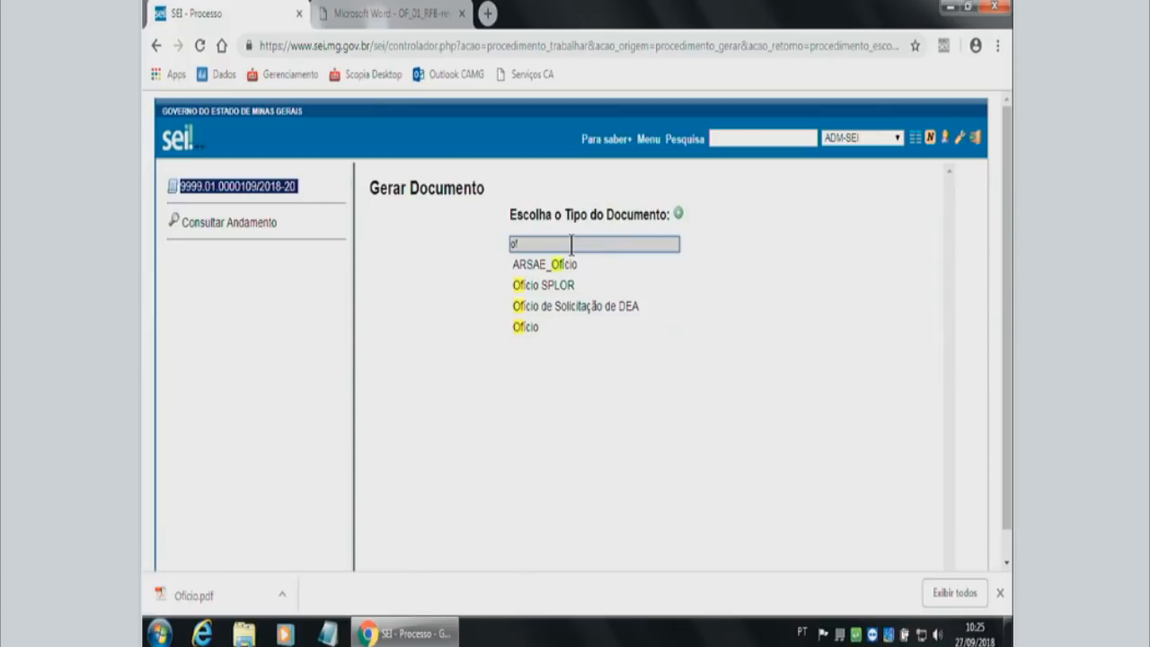
pyautogui.write('ic')
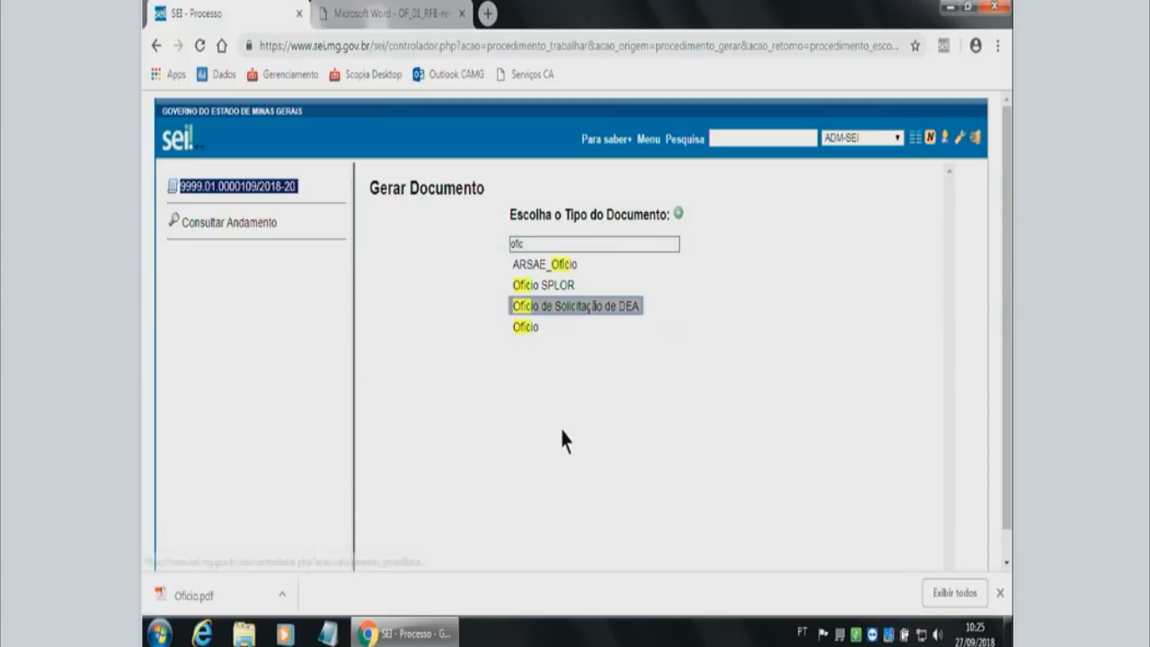
pyautogui.click(529, 327)
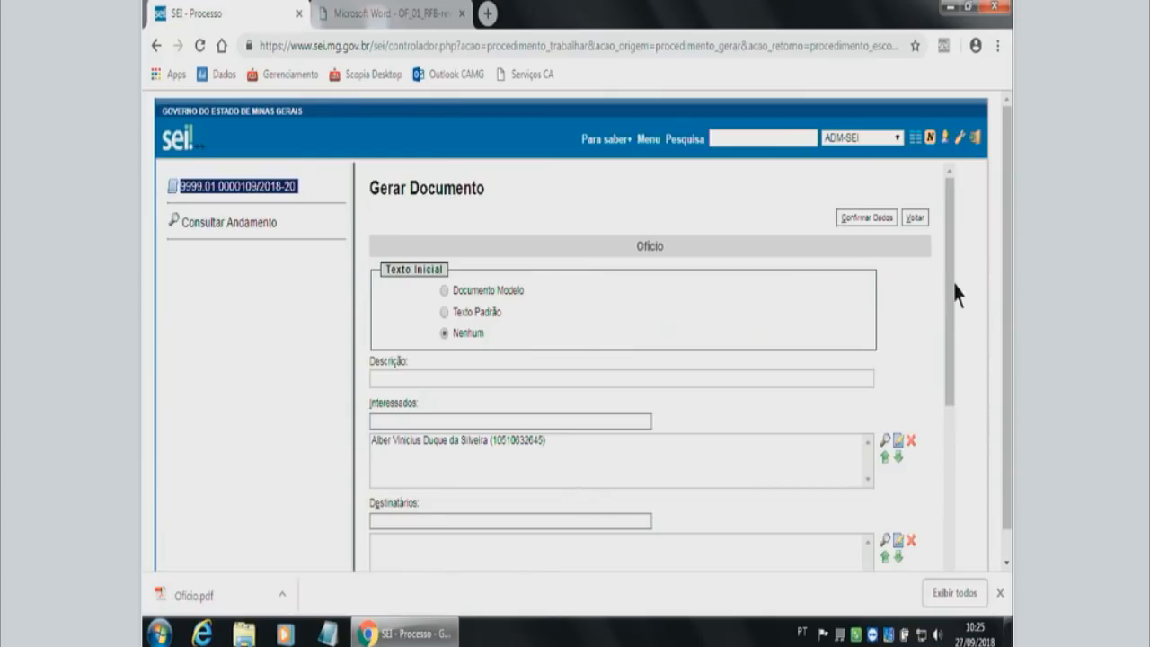
# Describe the new Ofício as "Oficio de Solicitação de Compra" in its Descrição field.
pyautogui.moveTo(952, 294); pyautogui.dragTo(953, 343)
pyautogui.click(430, 285)
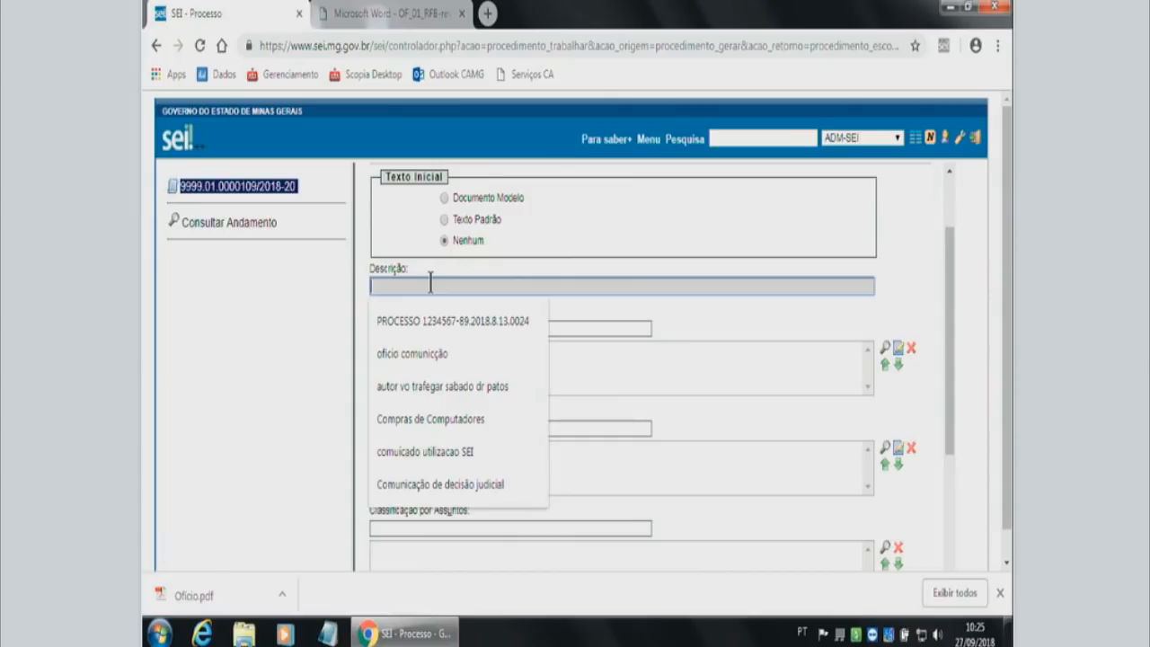
pyautogui.write('Oficio')
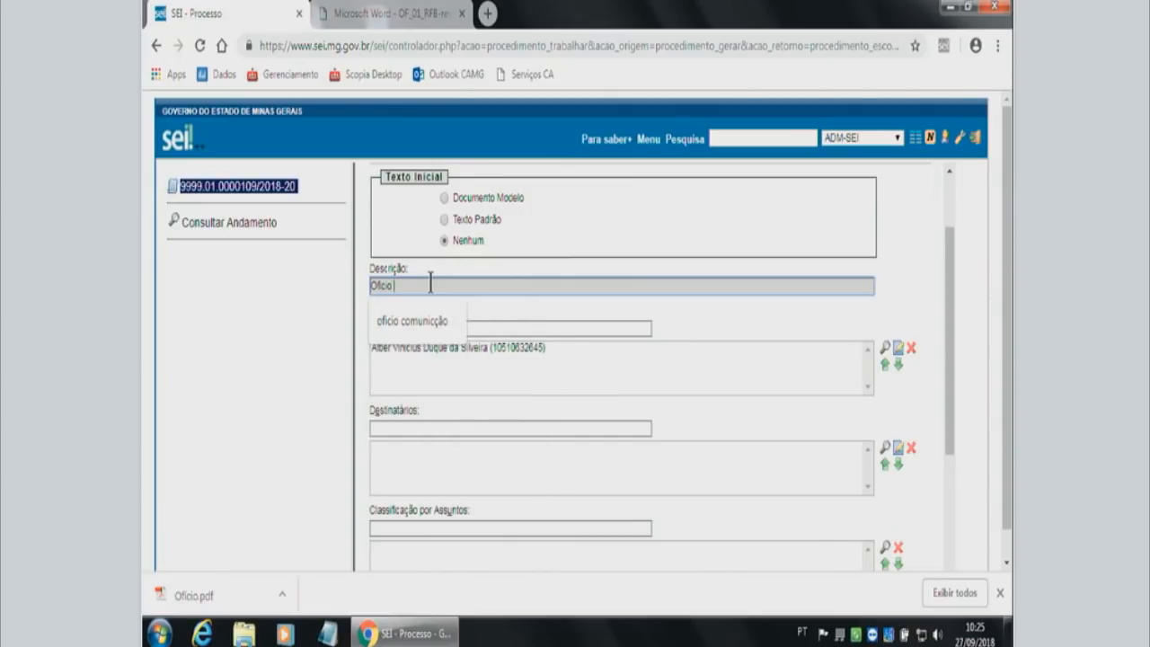
pyautogui.write(' de Solicitação de Corp')
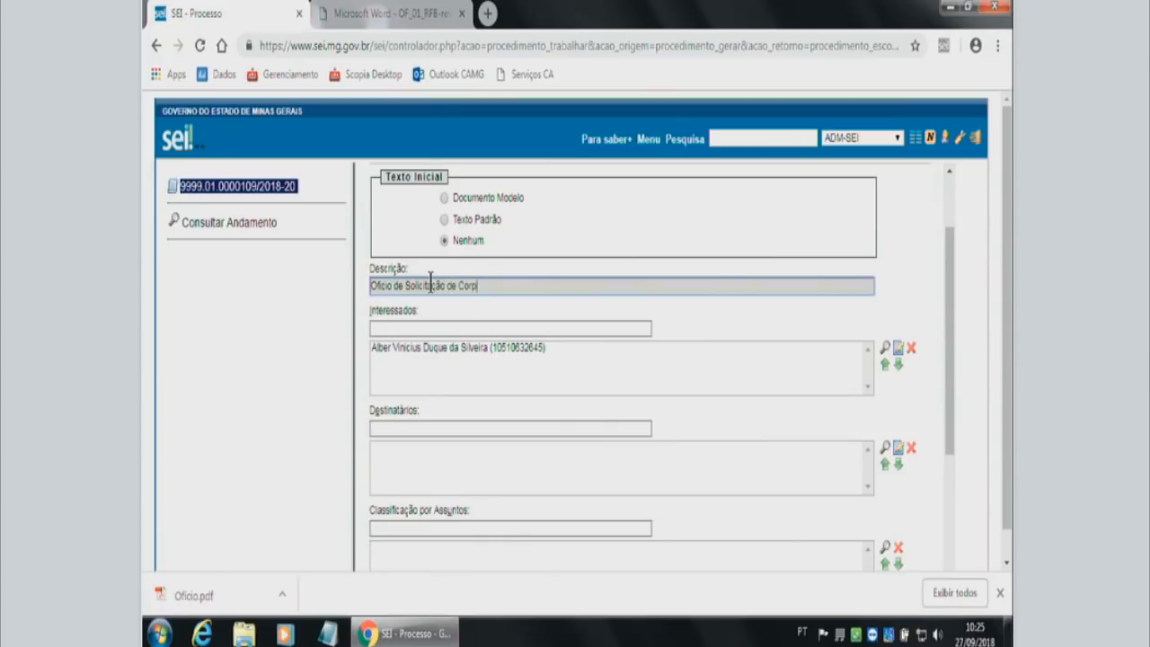
pyautogui.press('BackSpace')
pyautogui.press('BackSpace')
pyautogui.write('mpra')
pyautogui.click(405, 329)
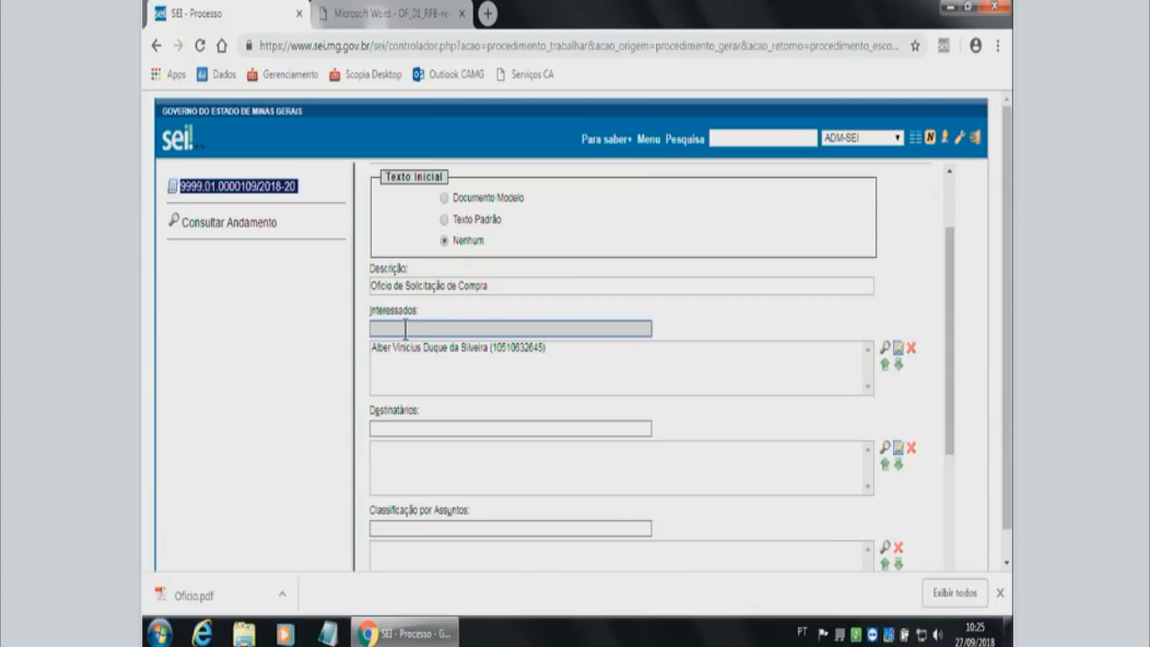
# Find the recipient by name and add the matching registered person to the Ofício's Destinatários.
pyautogui.click(432, 428)
pyautogui.scroll(-1, 432, 427)
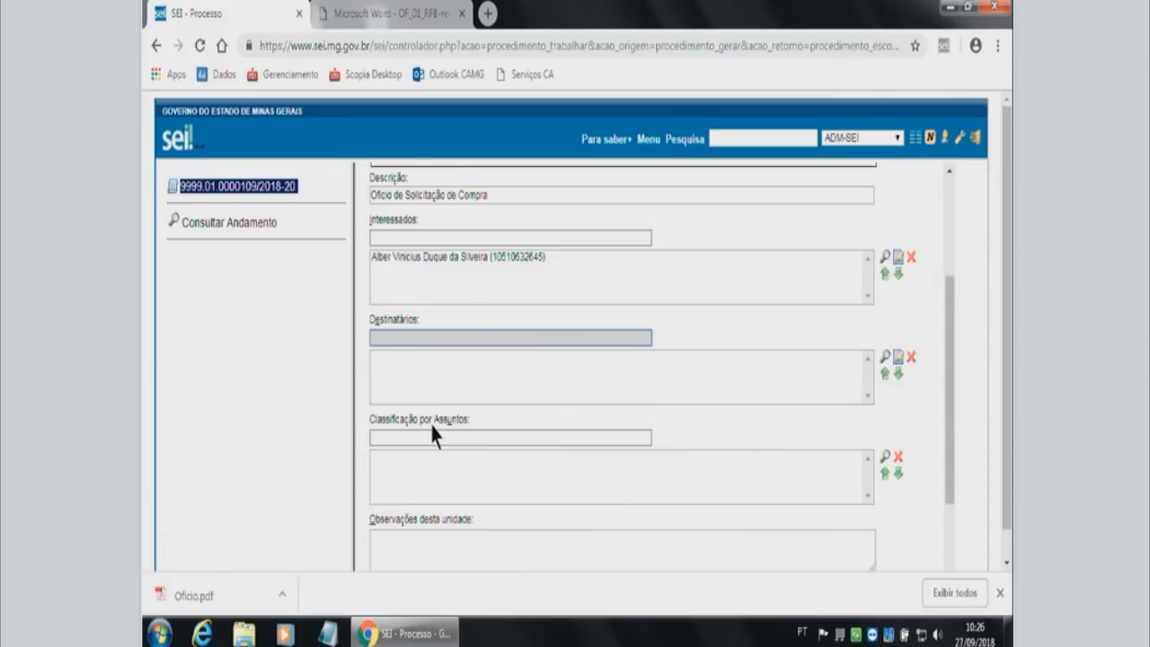
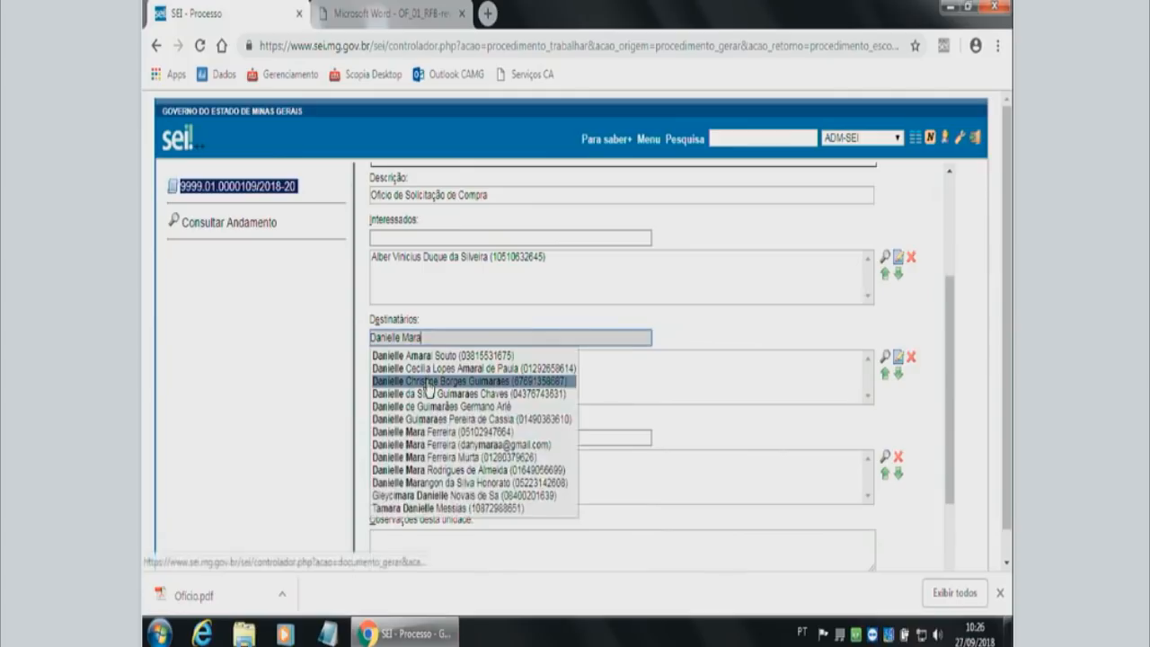
pyautogui.click(448, 445)
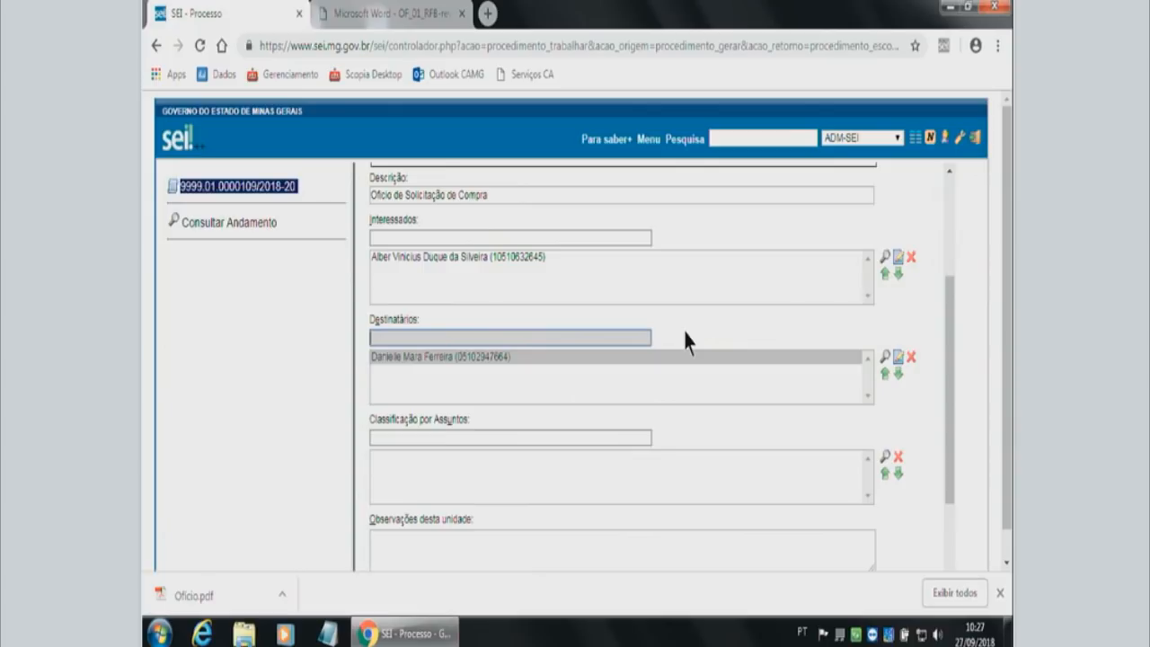
# Set the Ofício's access level to Público and confirm its data to generate the document.
pyautogui.scroll(-2, 699, 331)
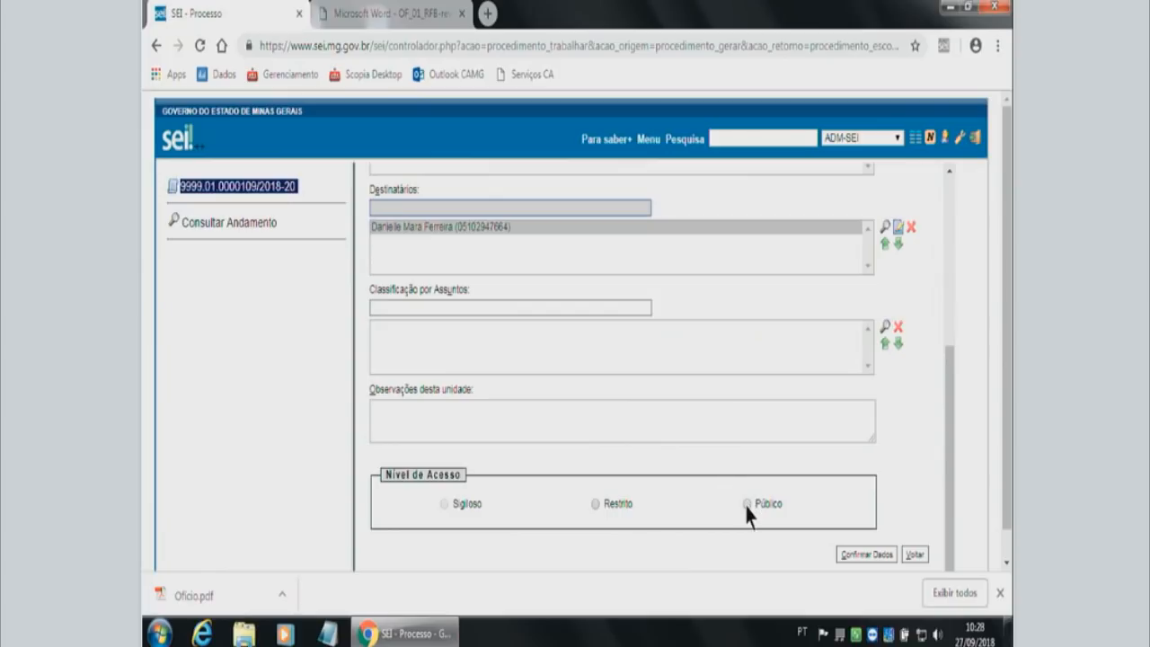
pyautogui.click(746, 504)
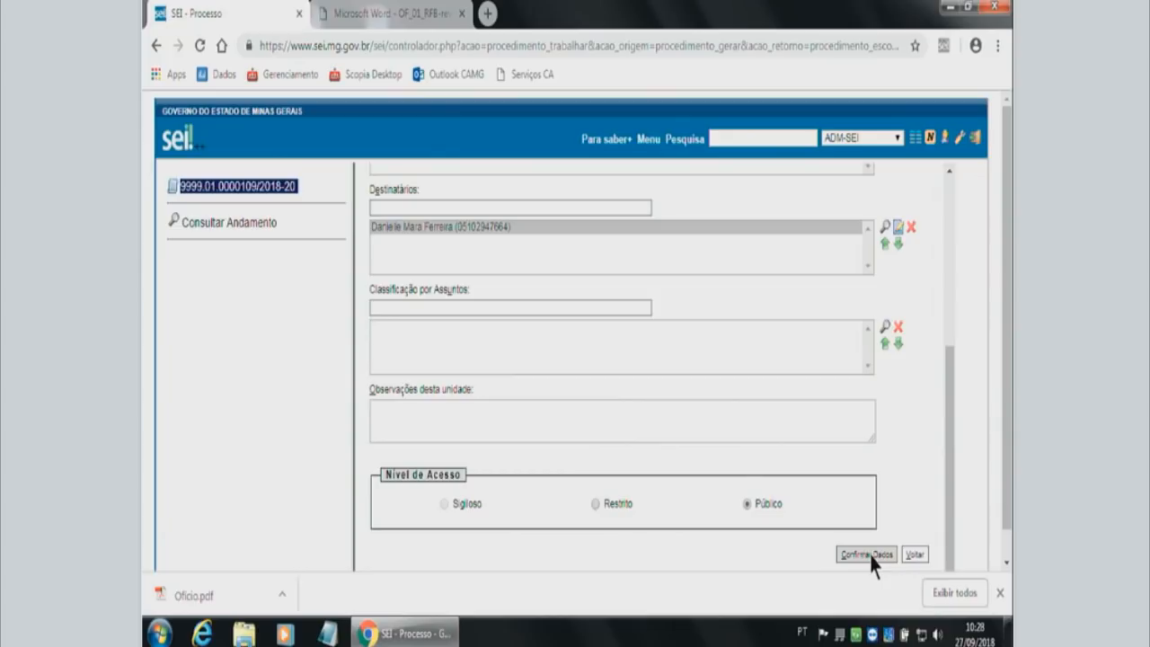
pyautogui.click(868, 555)
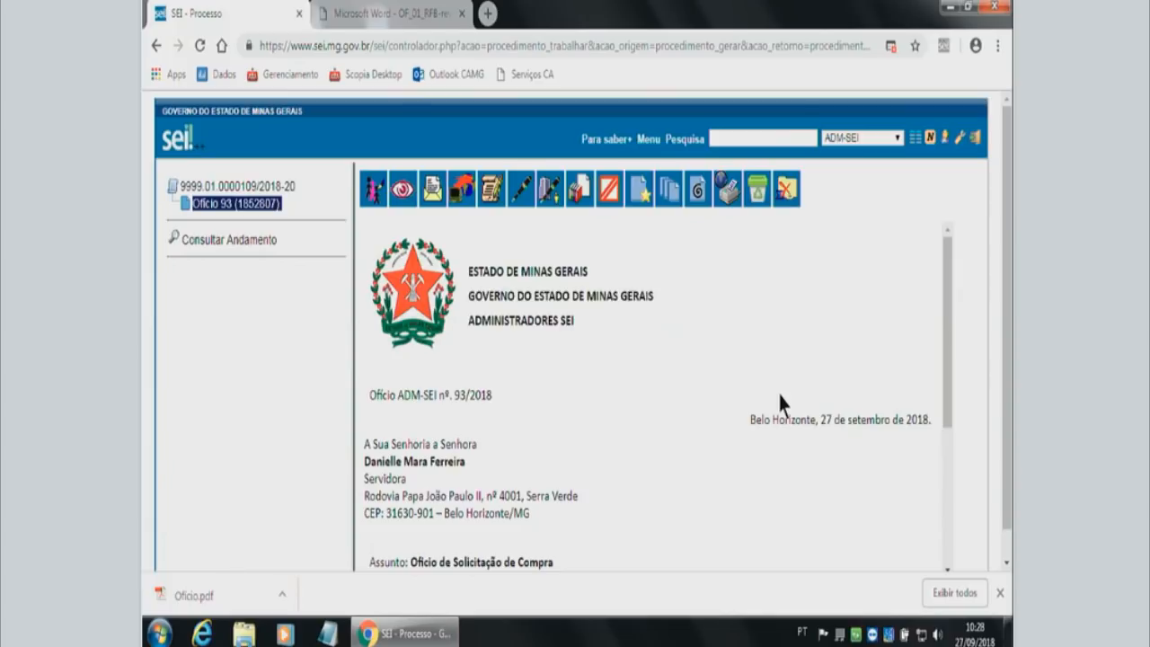
# Examine the generated Ofício's numbering, recipient block, subject line and process reference.
pyautogui.scroll(-1, 780, 396)
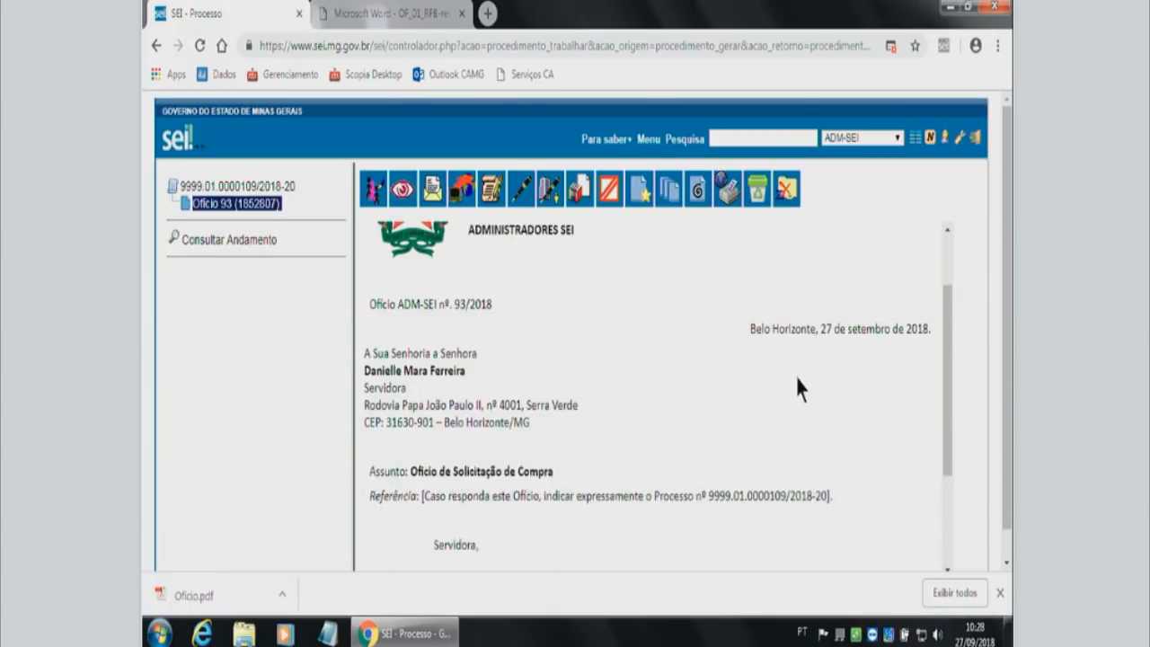
pyautogui.moveTo(950, 413)
pyautogui.mouseDown()
pyautogui.moveTo(947, 461)
pyautogui.moveTo(946, 427)
pyautogui.mouseUp()
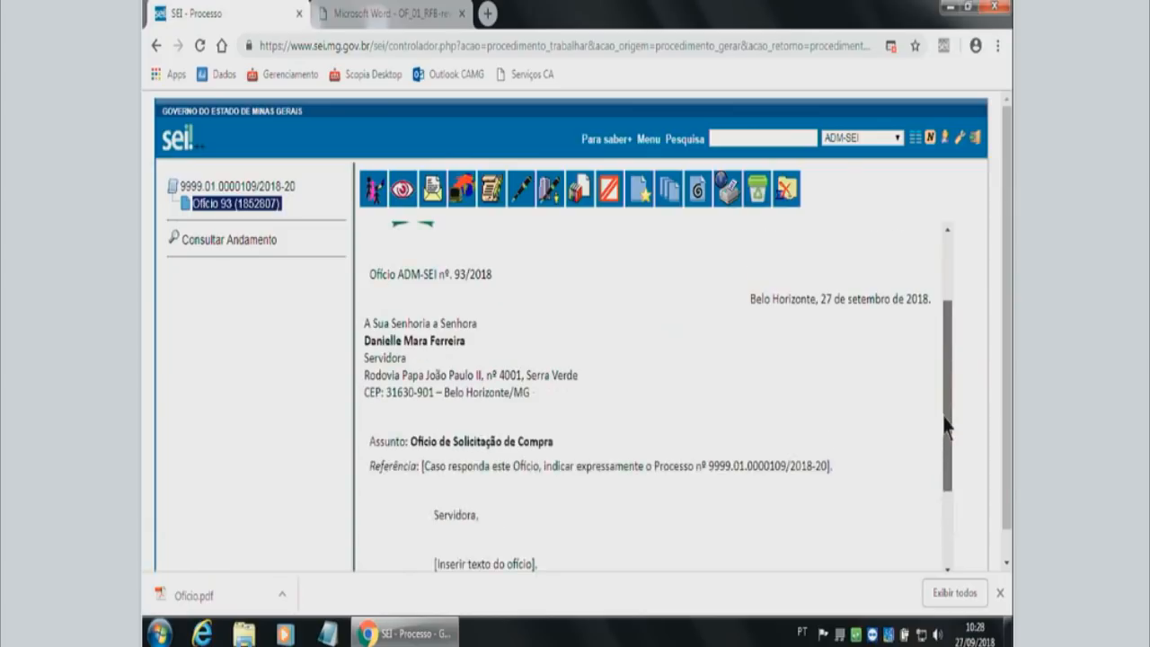
pyautogui.moveTo(366, 324)
pyautogui.mouseDown()
pyautogui.moveTo(475, 321)
pyautogui.moveTo(479, 374)
pyautogui.moveTo(530, 365)
pyautogui.moveTo(367, 323)
pyautogui.mouseUp()
pyautogui.click(530, 343)
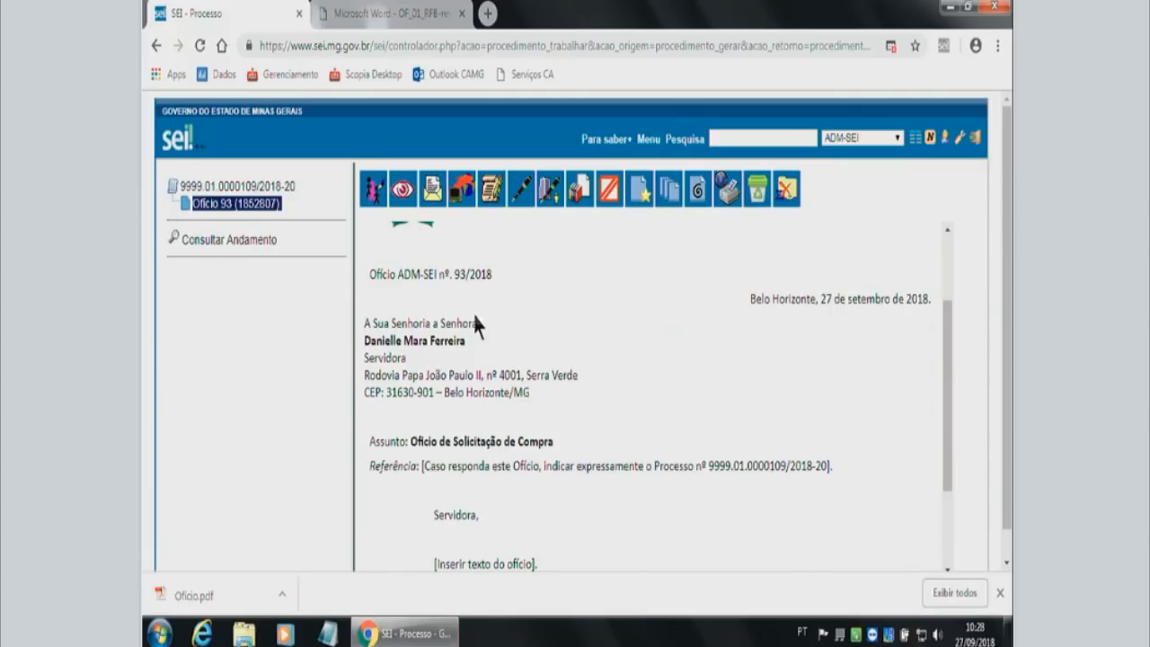
pyautogui.moveTo(440, 274); pyautogui.dragTo(500, 288)
pyautogui.click(519, 325)
pyautogui.moveTo(411, 441); pyautogui.dragTo(559, 434)
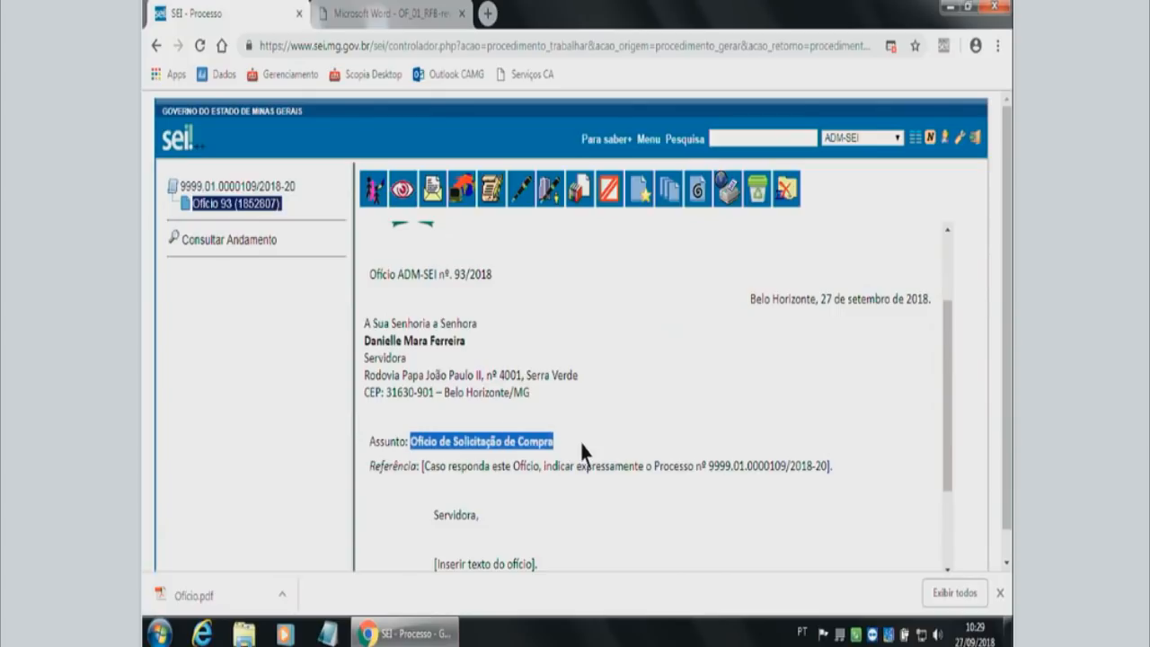
pyautogui.click(533, 467)
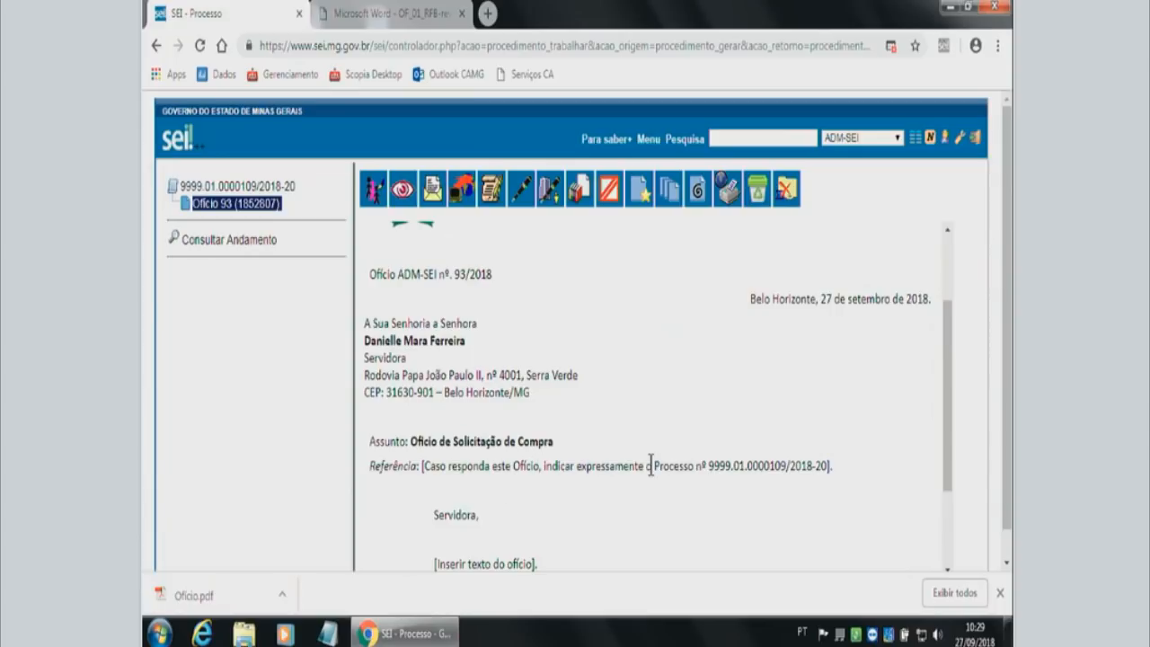
pyautogui.moveTo(713, 466); pyautogui.dragTo(829, 466)
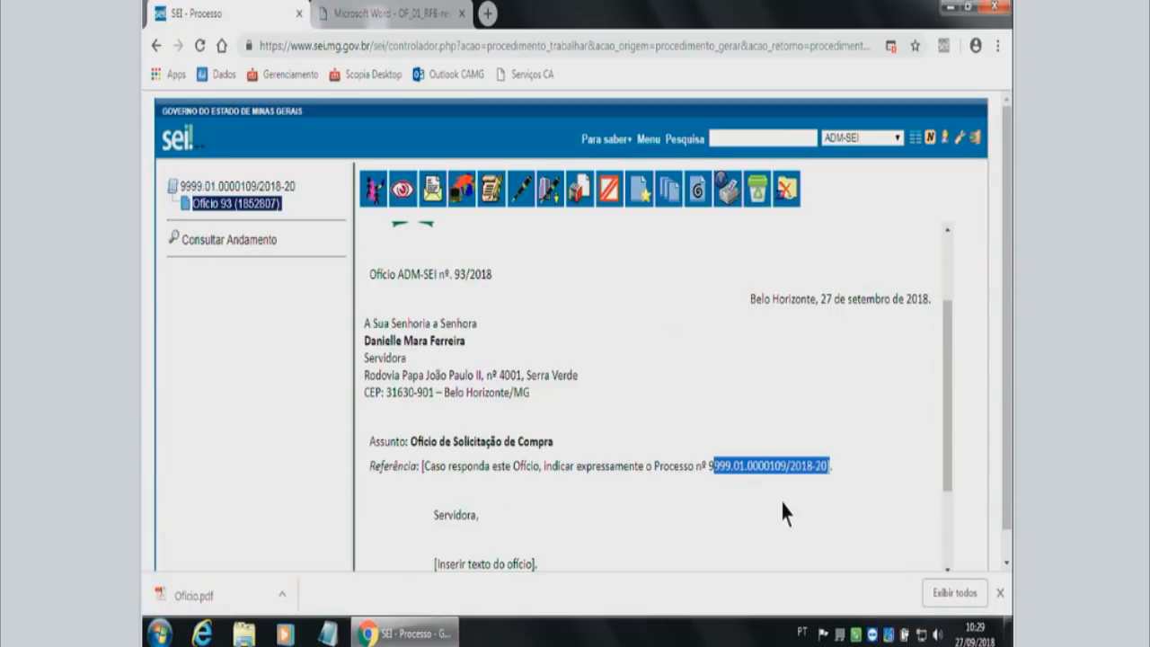
pyautogui.click(783, 501)
pyautogui.moveTo(950, 376); pyautogui.dragTo(928, 287)
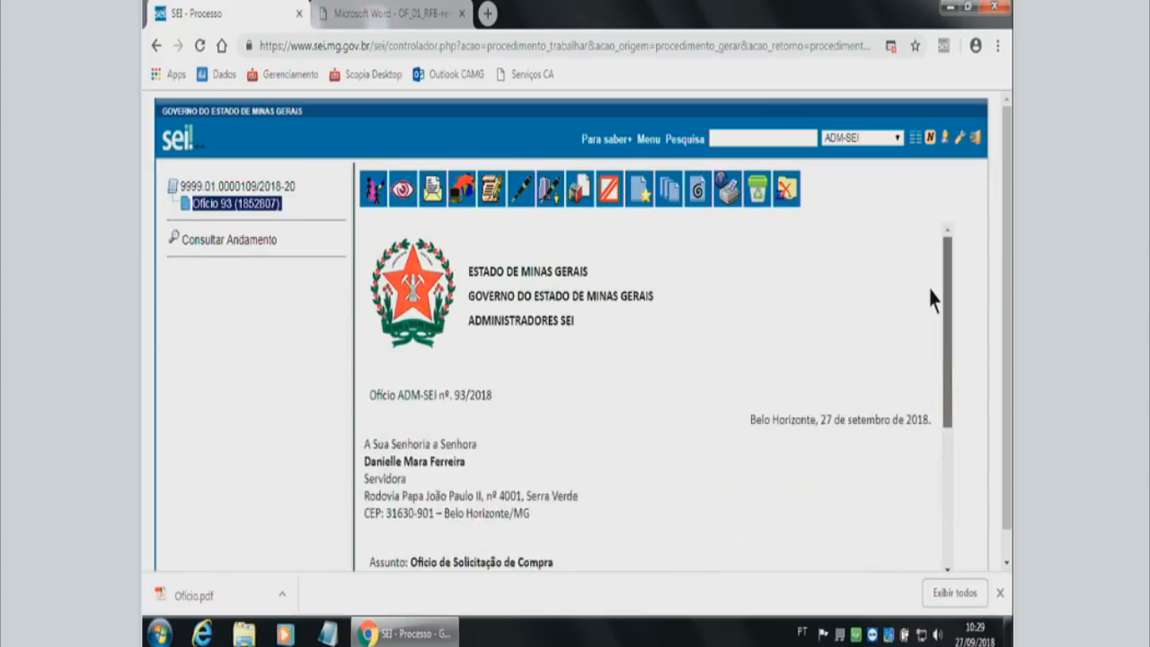
# Open the Ofício's content for editing in a maximized editor window and activate its body section.
pyautogui.click(491, 188)
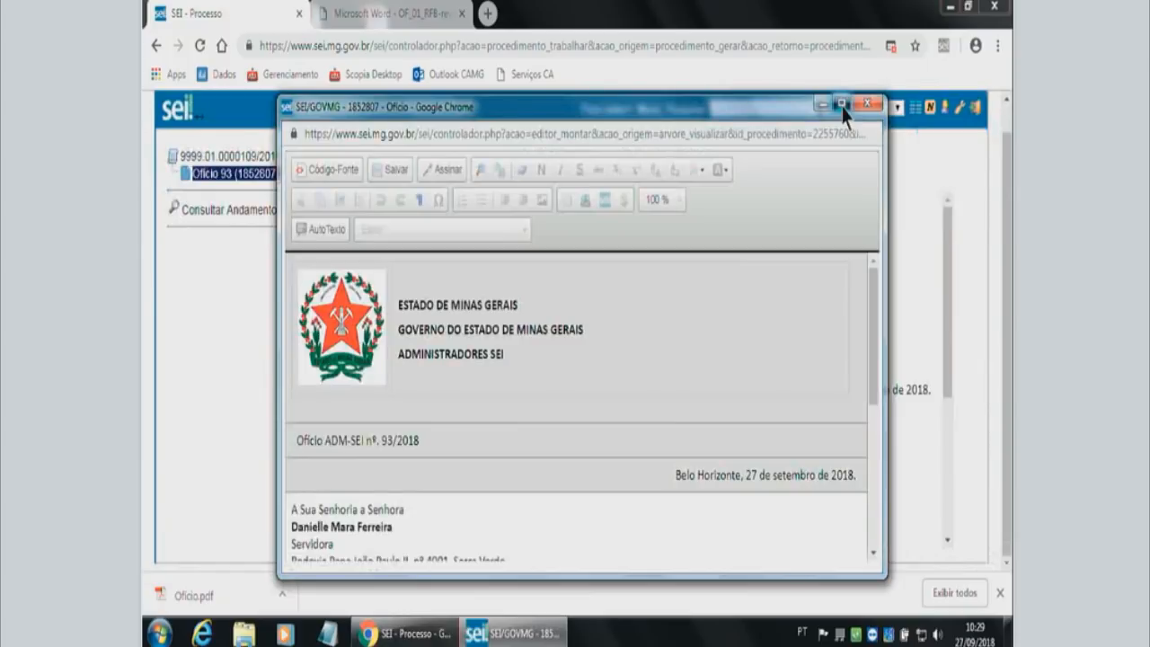
pyautogui.click(842, 105)
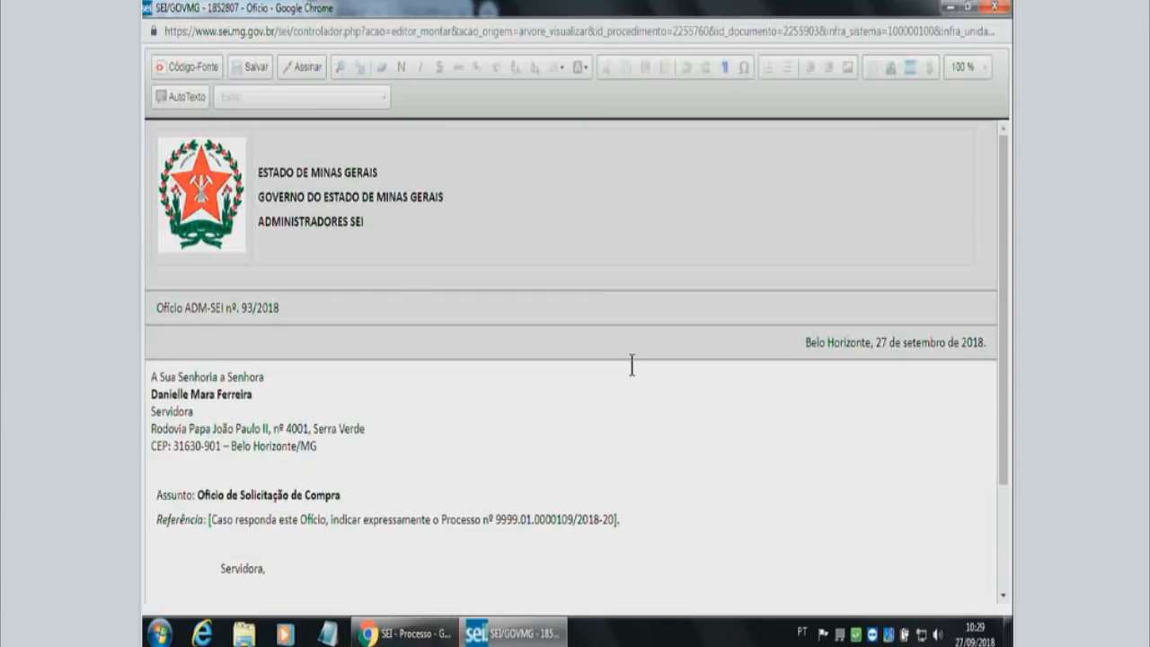
pyautogui.click(542, 444)
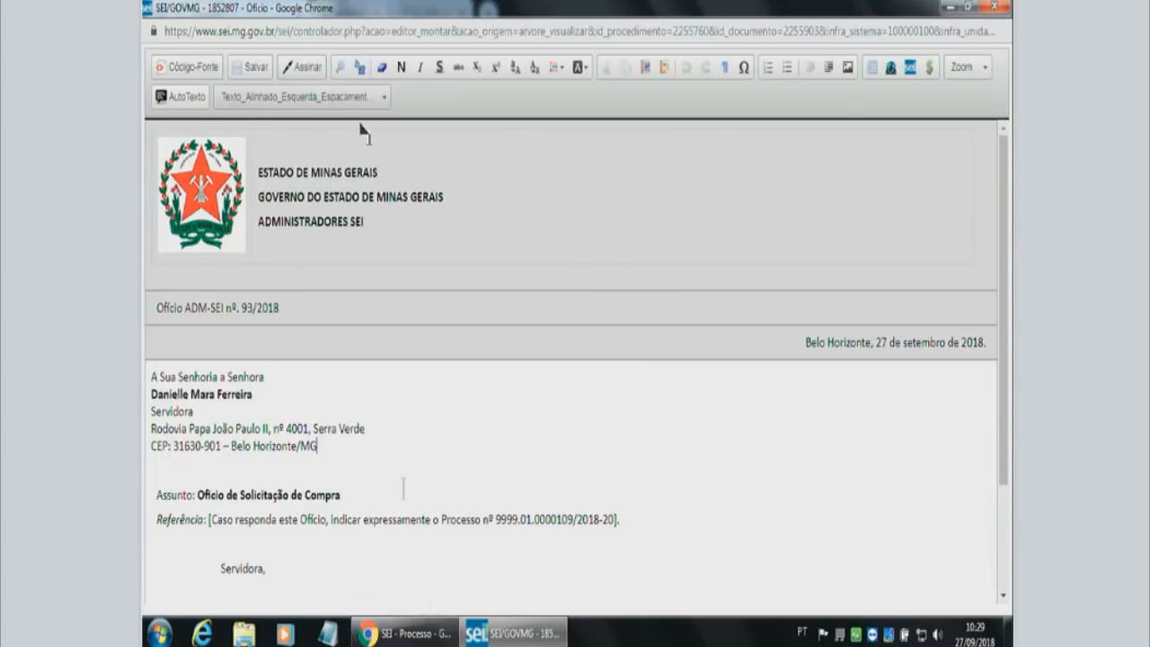
# Try deleting the Ofício's whole body text, from the recipient block to the closing, and undo the deletion.
pyautogui.scroll(-1, 402, 488)
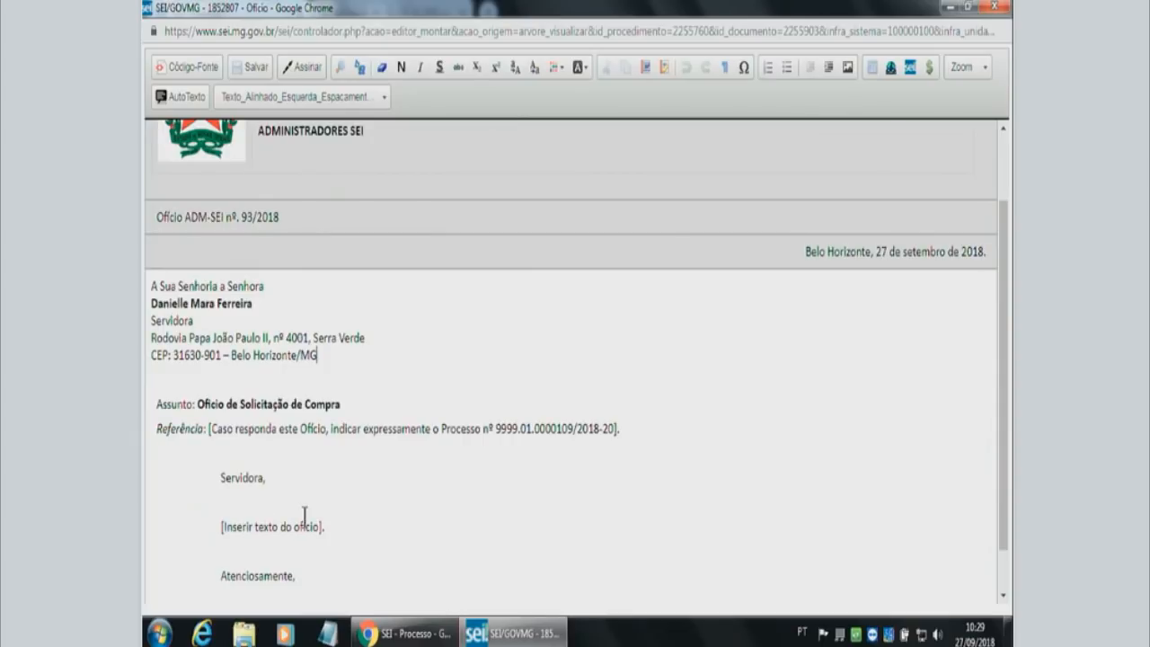
pyautogui.click(321, 577)
pyautogui.moveTo(321, 577); pyautogui.dragTo(143, 310)
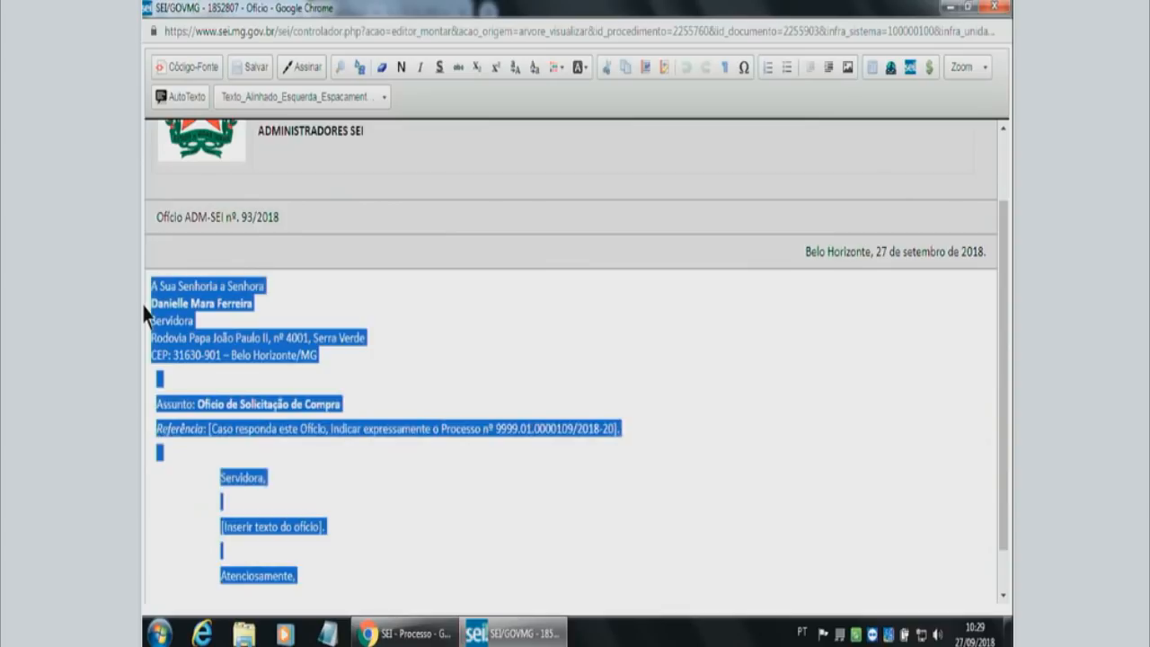
pyautogui.press('Delete')
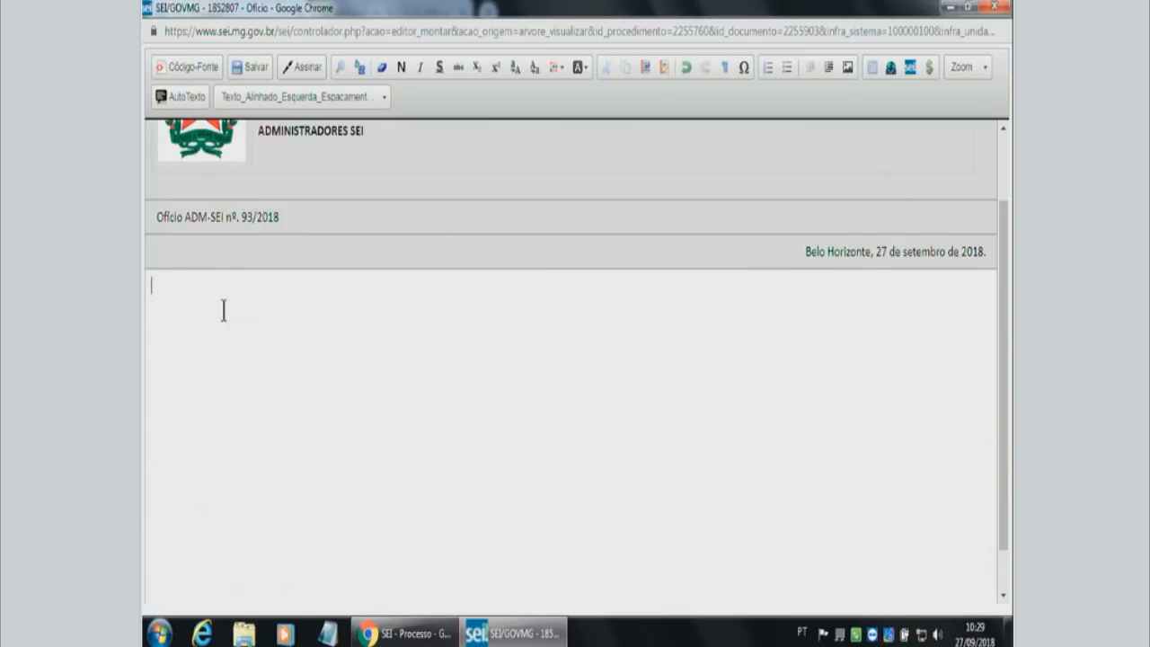
pyautogui.hotkey('ctrl', 'z')
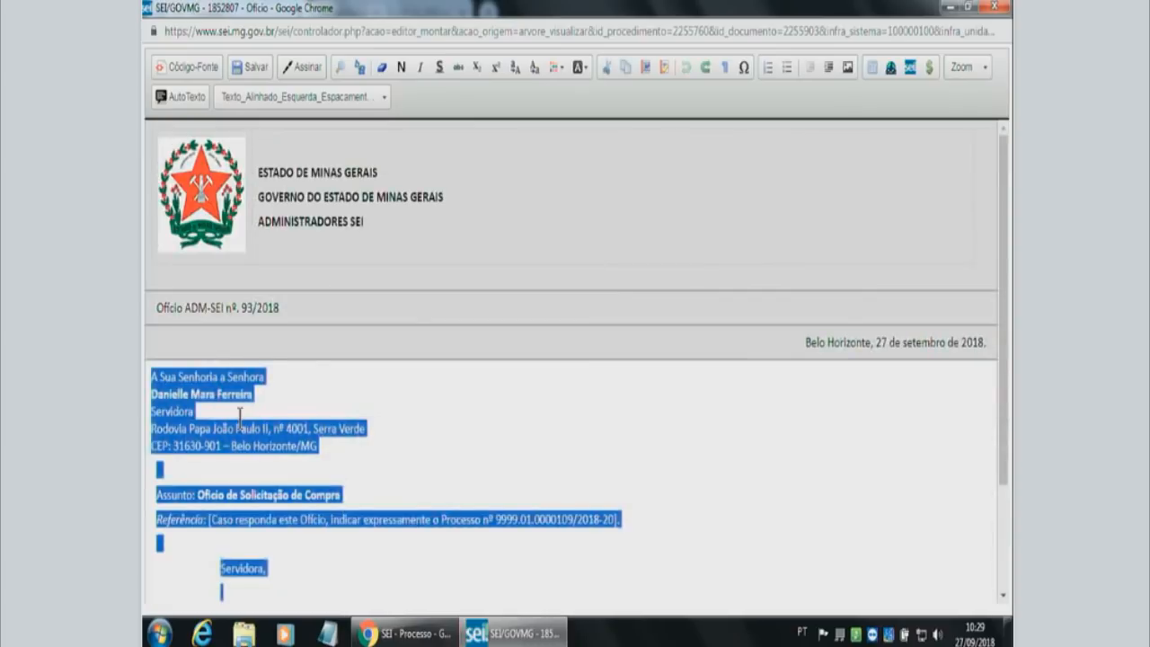
pyautogui.click(393, 438)
# Write "Solicito a compra de computadores." on the blank line below the "Servidora," greeting.
pyautogui.scroll(-1, 393, 439)
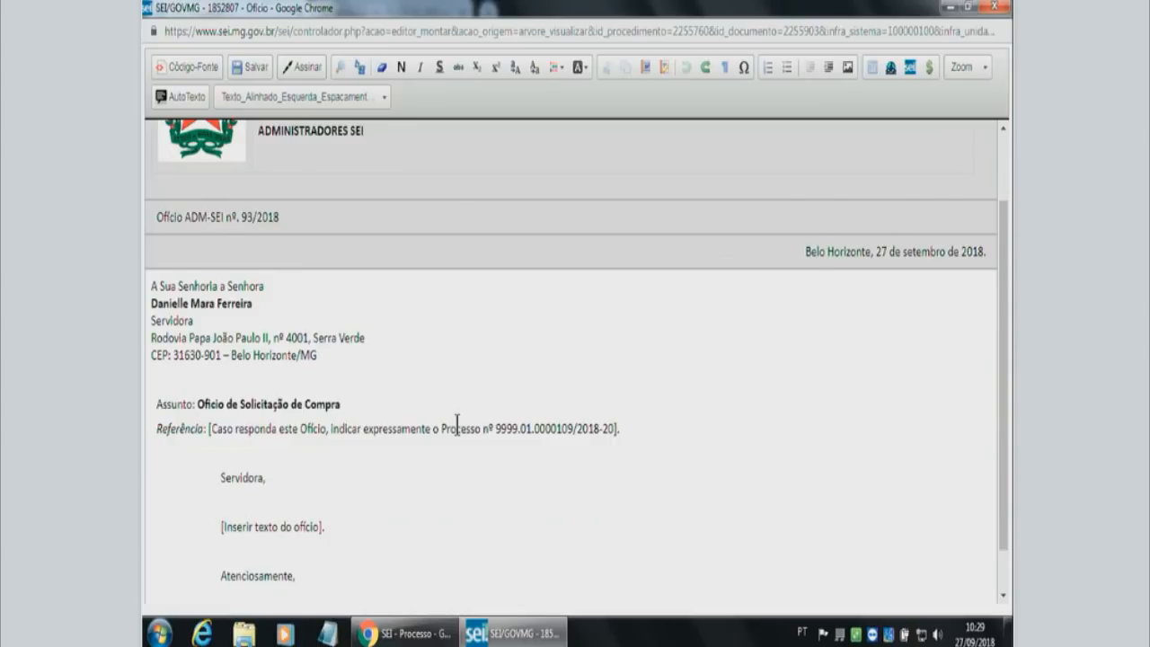
pyautogui.scroll(-1, 457, 423)
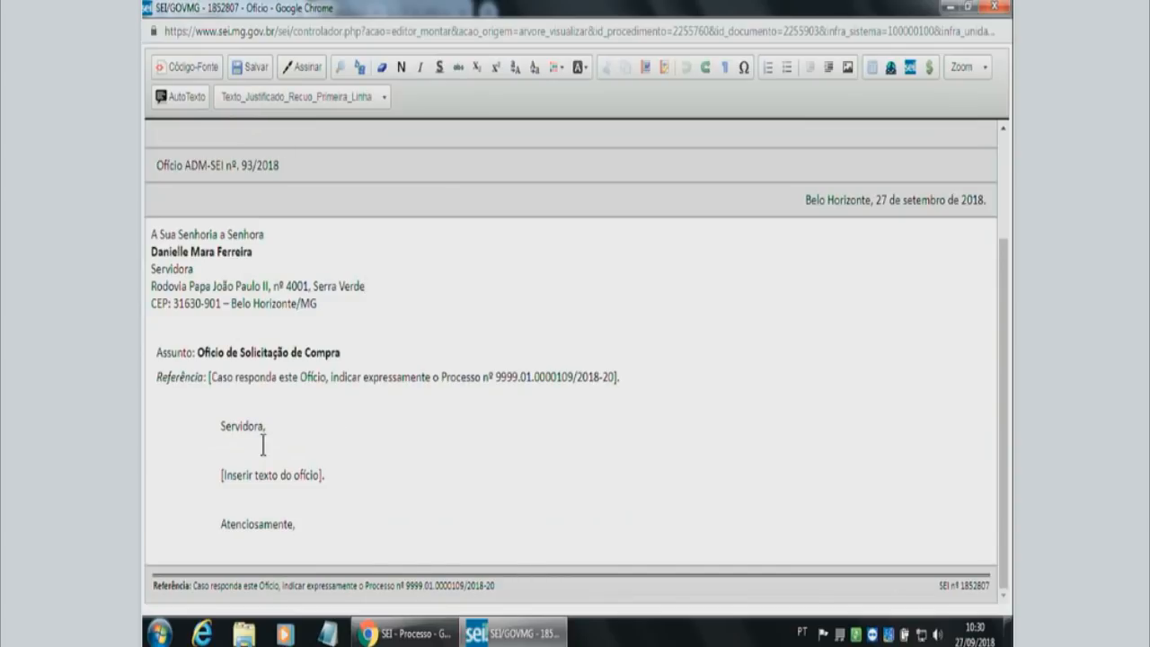
pyautogui.write('Solicito a compra de compu')
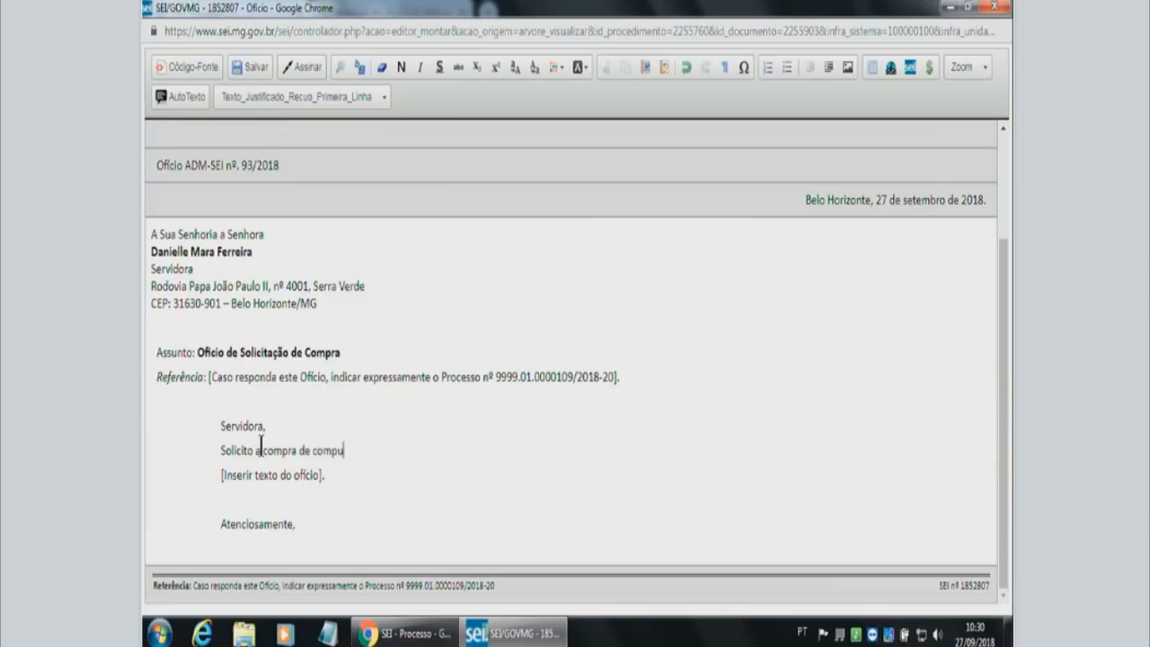
pyautogui.write('tadores para a')
pyautogui.press('BackSpace')
pyautogui.press('BackSpace')
pyautogui.press('BackSpace')
pyautogui.press('BackSpace')
pyautogui.press('BackSpace')
pyautogui.press('BackSpace')
pyautogui.press('BackSpace')
pyautogui.press('BackSpace')
pyautogui.write('.')
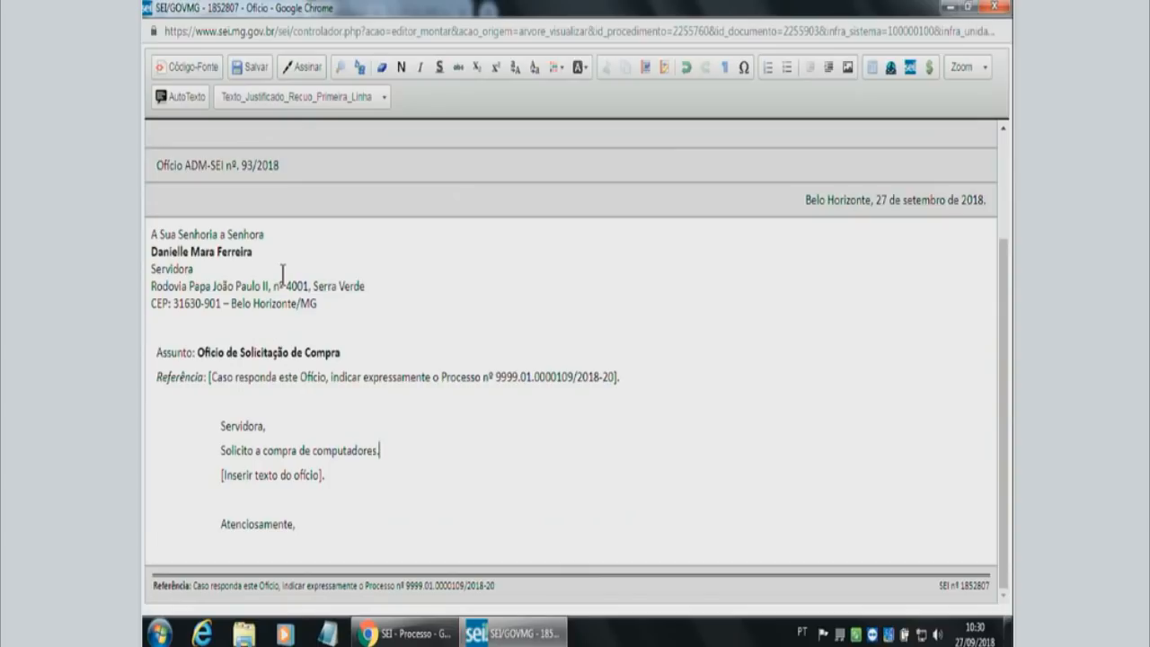
# Save the edited Ofício and close its editor, checking the added sentence in the document view.
pyautogui.click(243, 71)
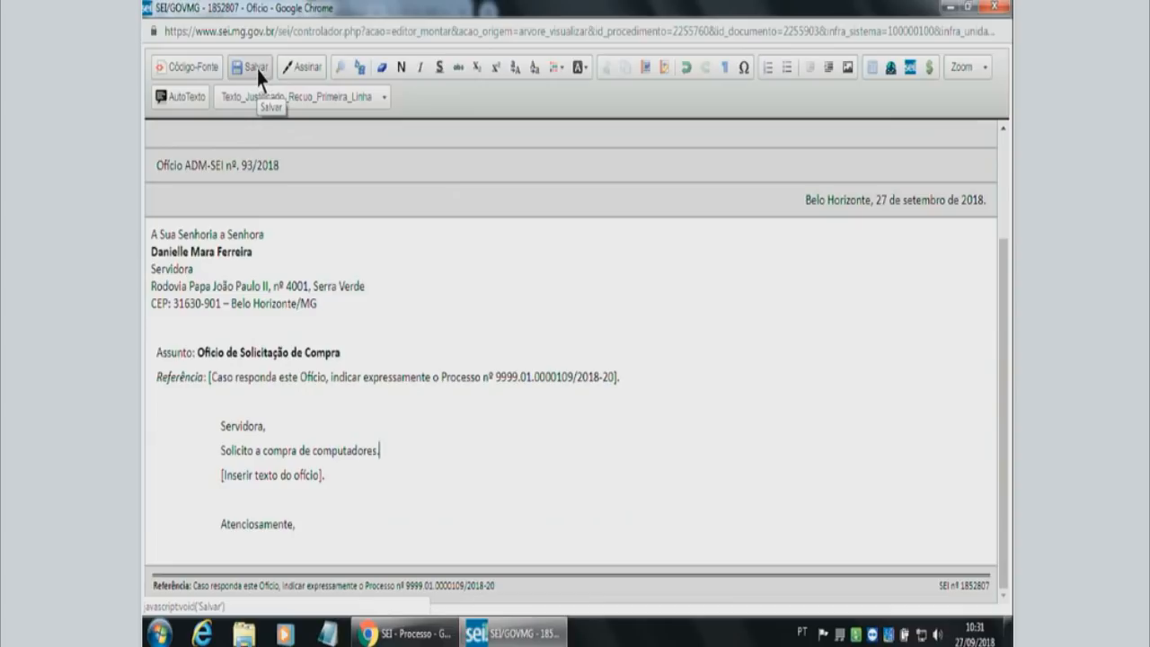
pyautogui.click(258, 72)
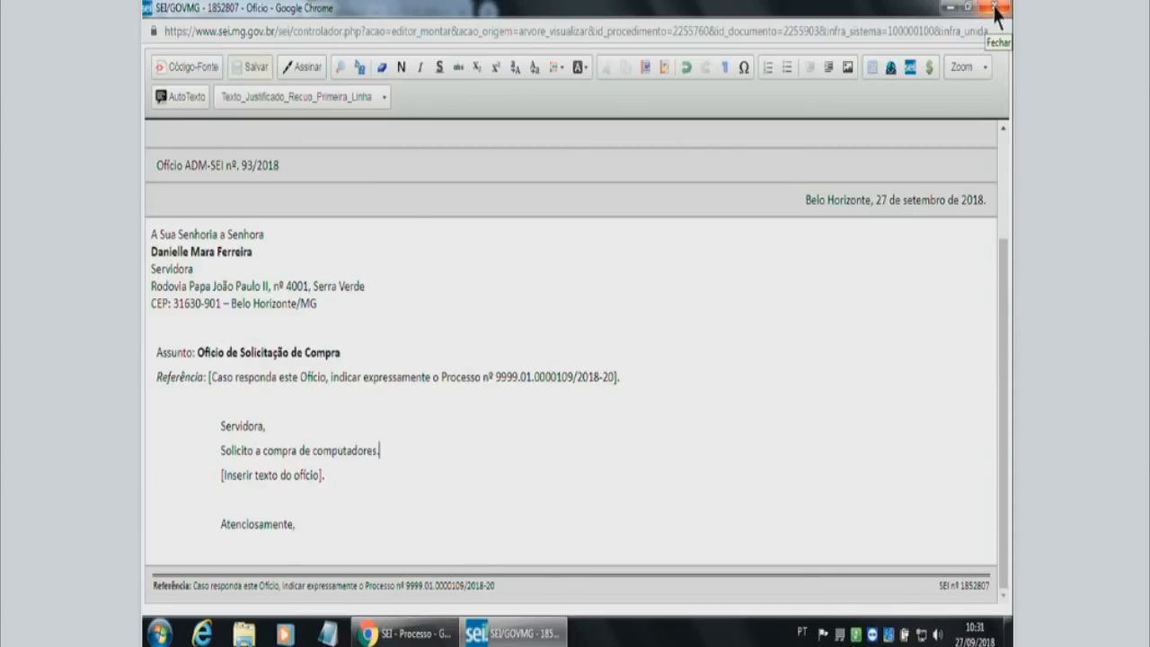
pyautogui.click(995, 9)
pyautogui.moveTo(951, 369); pyautogui.dragTo(949, 427)
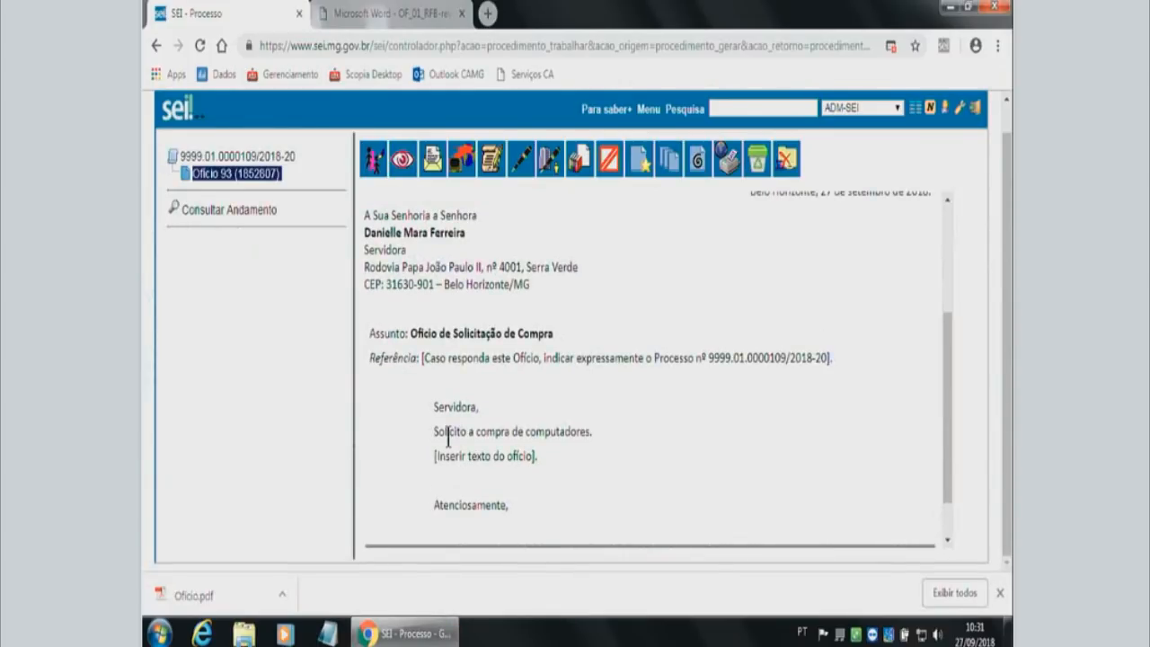
pyautogui.moveTo(435, 432); pyautogui.dragTo(593, 436)
pyautogui.click(609, 440)
pyautogui.scroll(1, 310, 225)
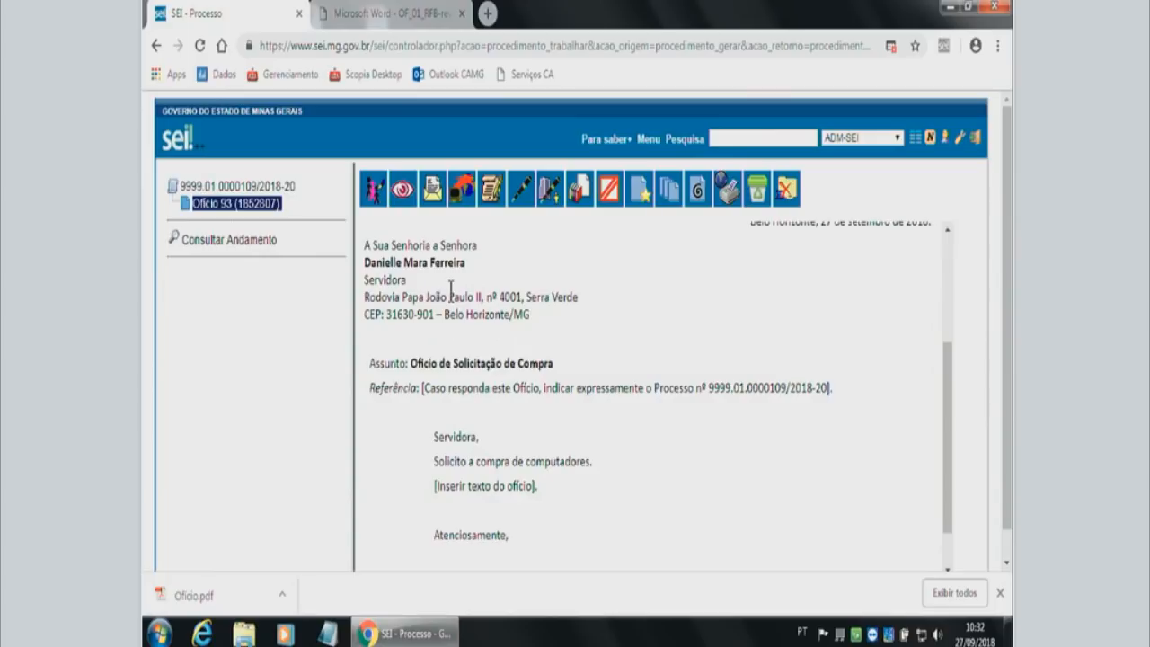
pyautogui.click(522, 190)
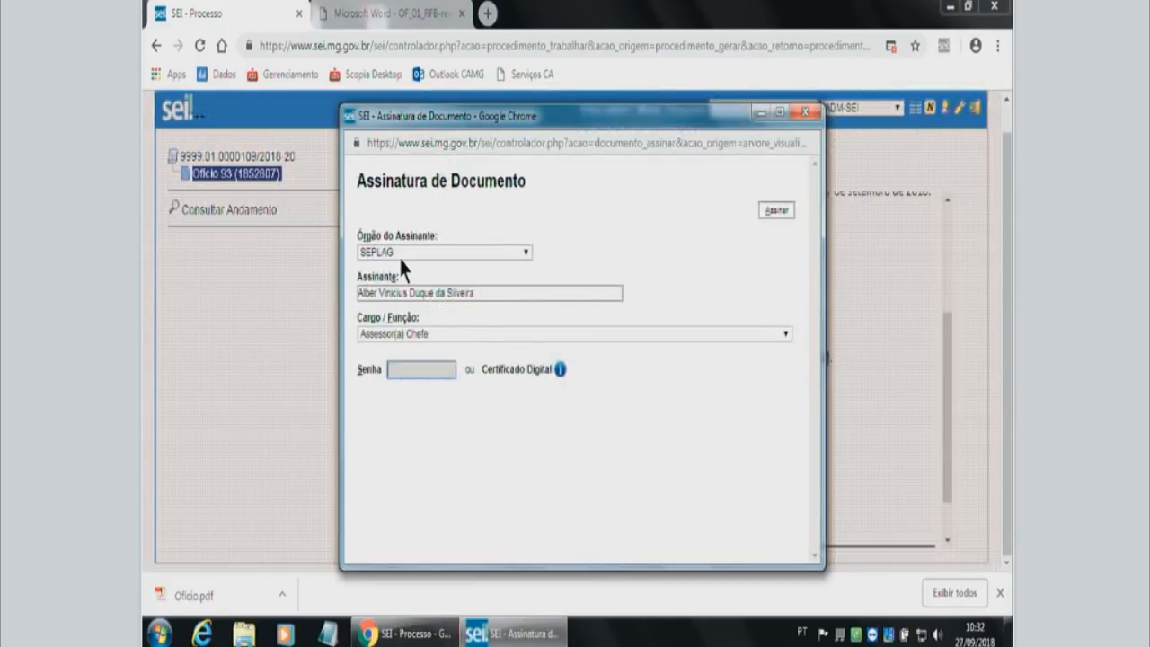
pyautogui.click(805, 112)
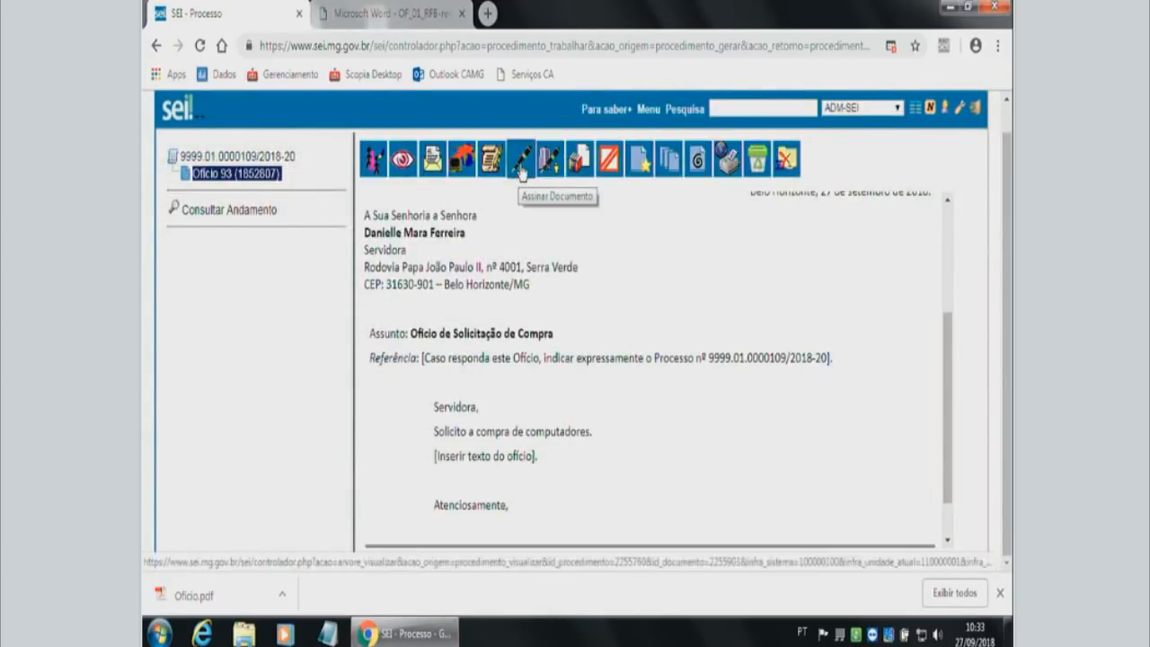
# Open the Ofício's signature form and set the signer's Cargo / Função to Servidor(a) Público(a).
pyautogui.click(521, 171)
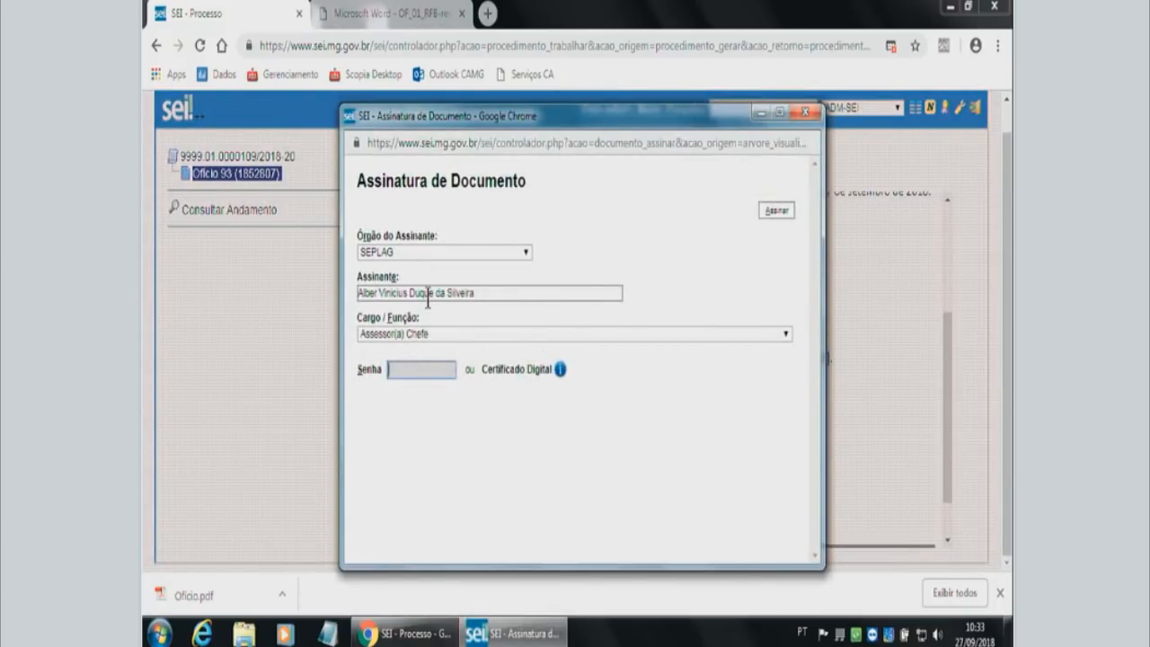
pyautogui.click(425, 335)
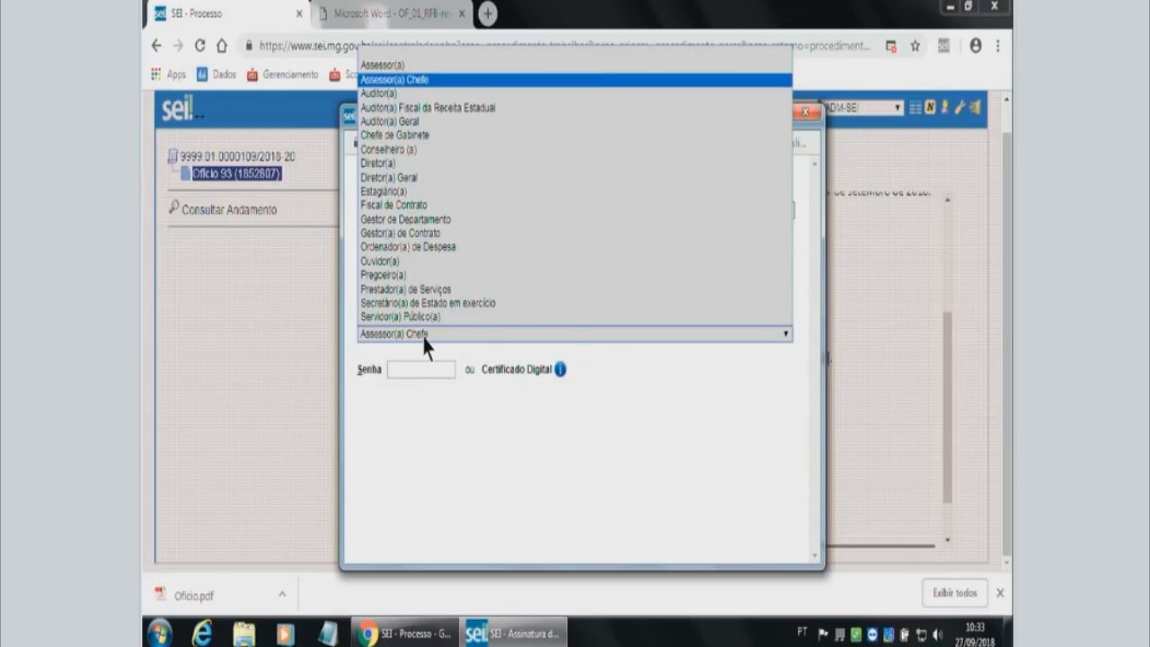
pyautogui.click(436, 317)
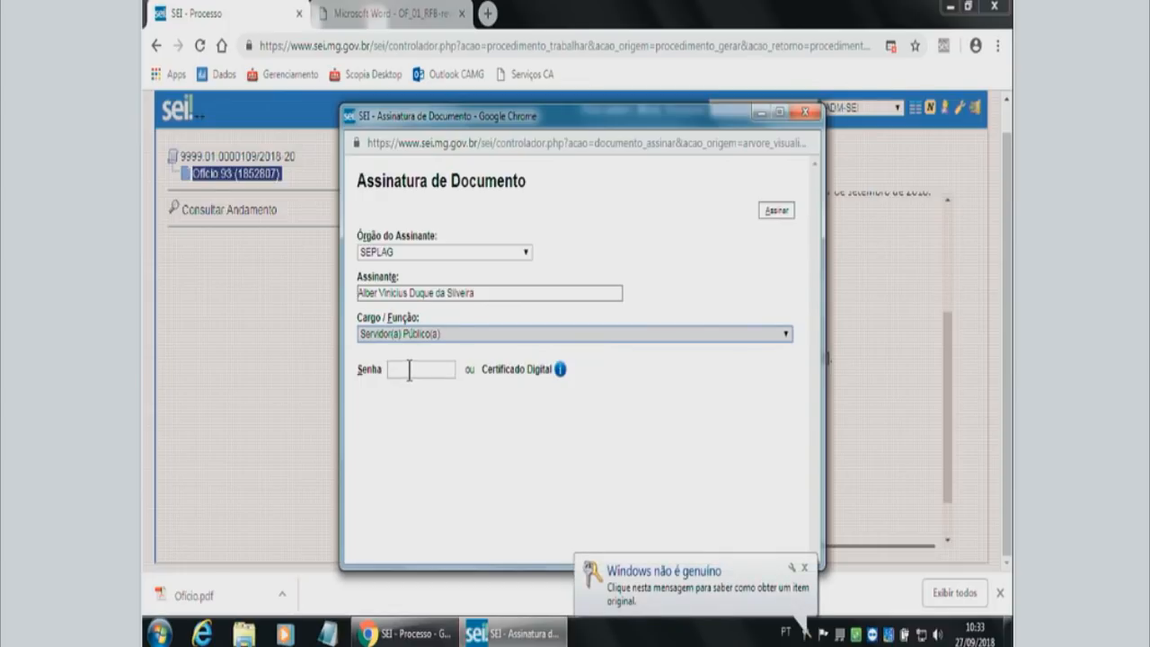
pyautogui.click(805, 569)
# Enter the signer's password in the Senha field and sign the Ofício.
pyautogui.click(418, 368)
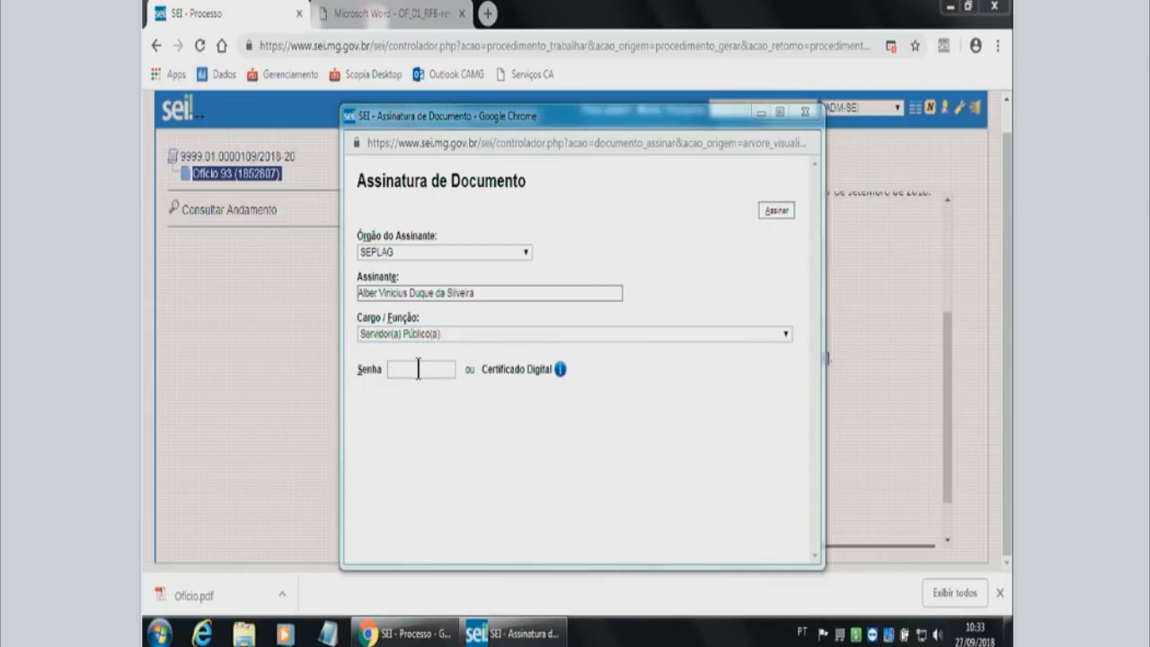
pyautogui.click(418, 369)
pyautogui.write('*')
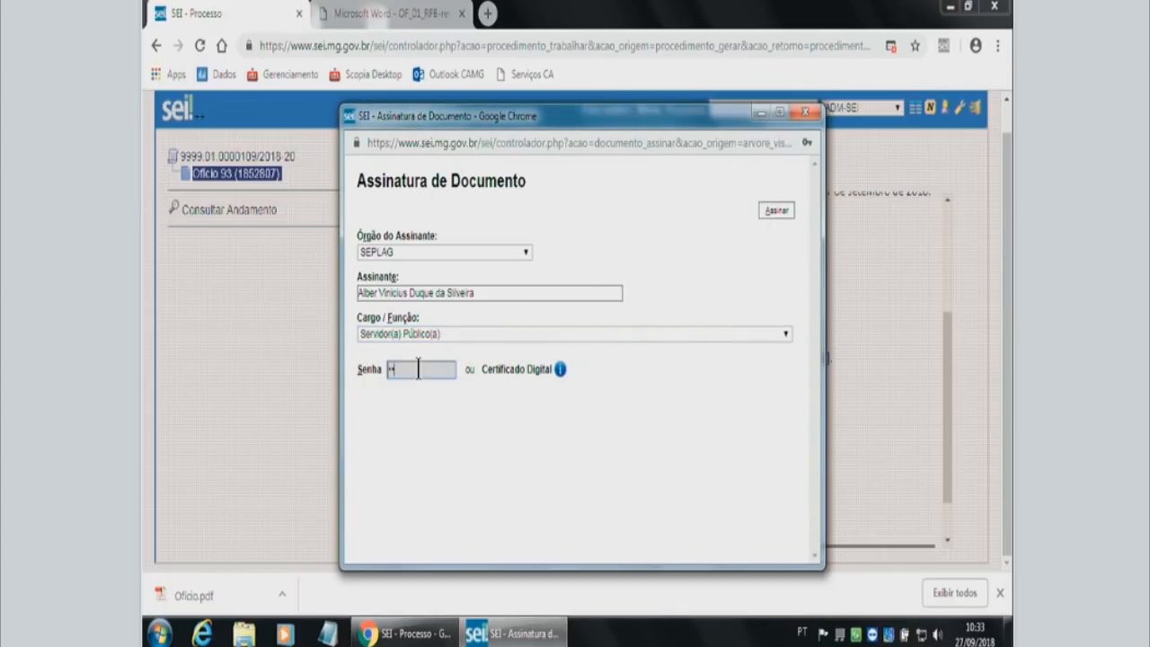
pyautogui.write('******')
pyautogui.click(776, 212)
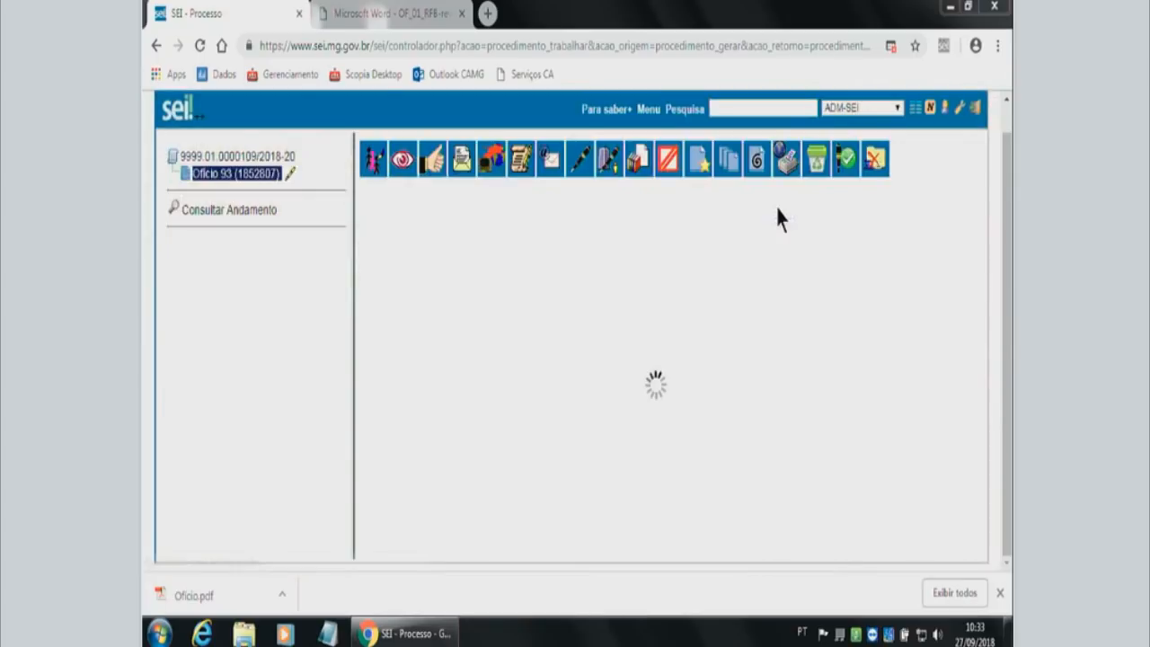
# Examine the signed Ofício, checking the signer's details in the electronic signature block and the document's header.
pyautogui.moveTo(948, 301); pyautogui.dragTo(950, 461)
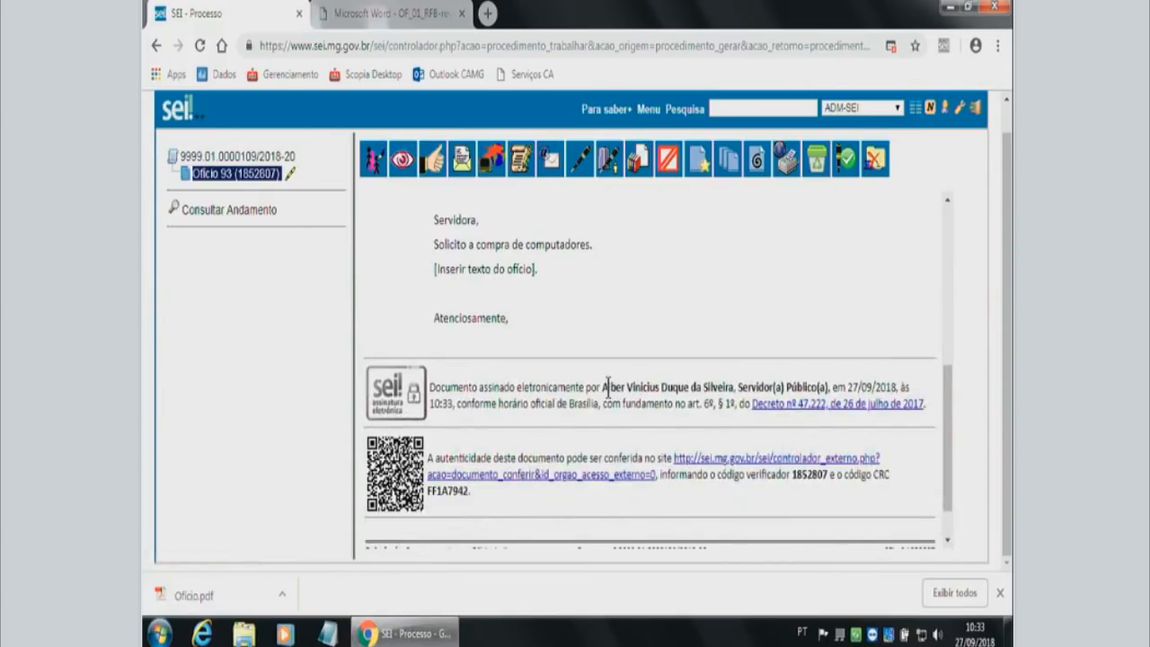
pyautogui.moveTo(607, 387); pyautogui.dragTo(833, 388)
pyautogui.click(680, 388)
pyautogui.scroll(1, 296, 214)
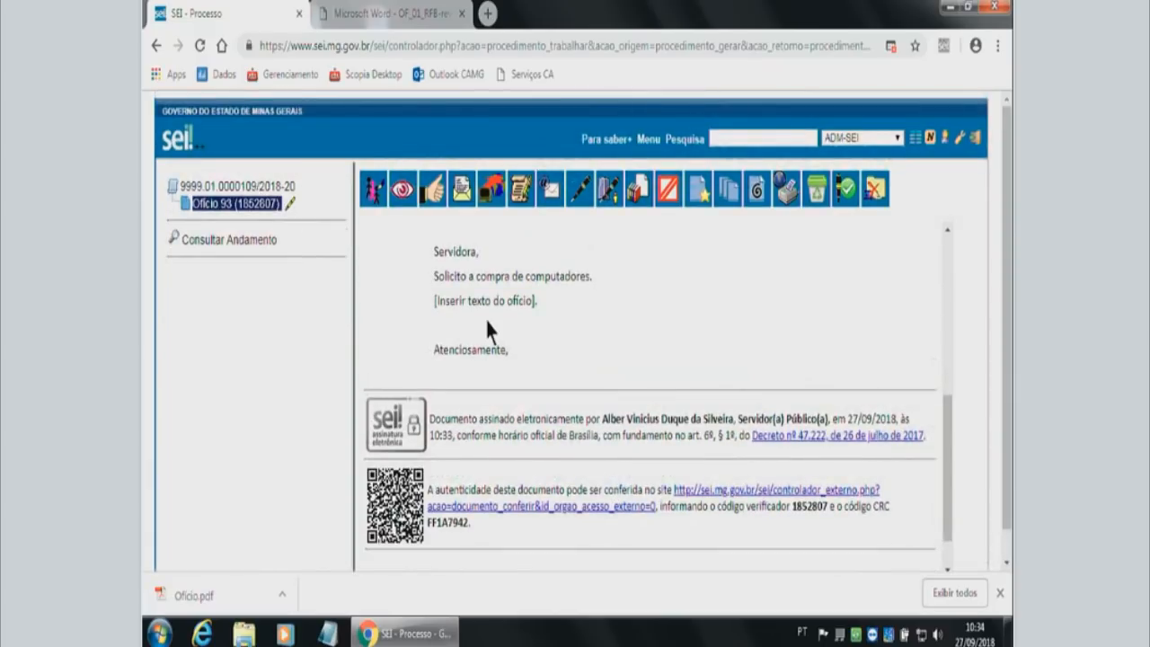
pyautogui.scroll(2, 485, 318)
pyautogui.scroll(2, 485, 318)
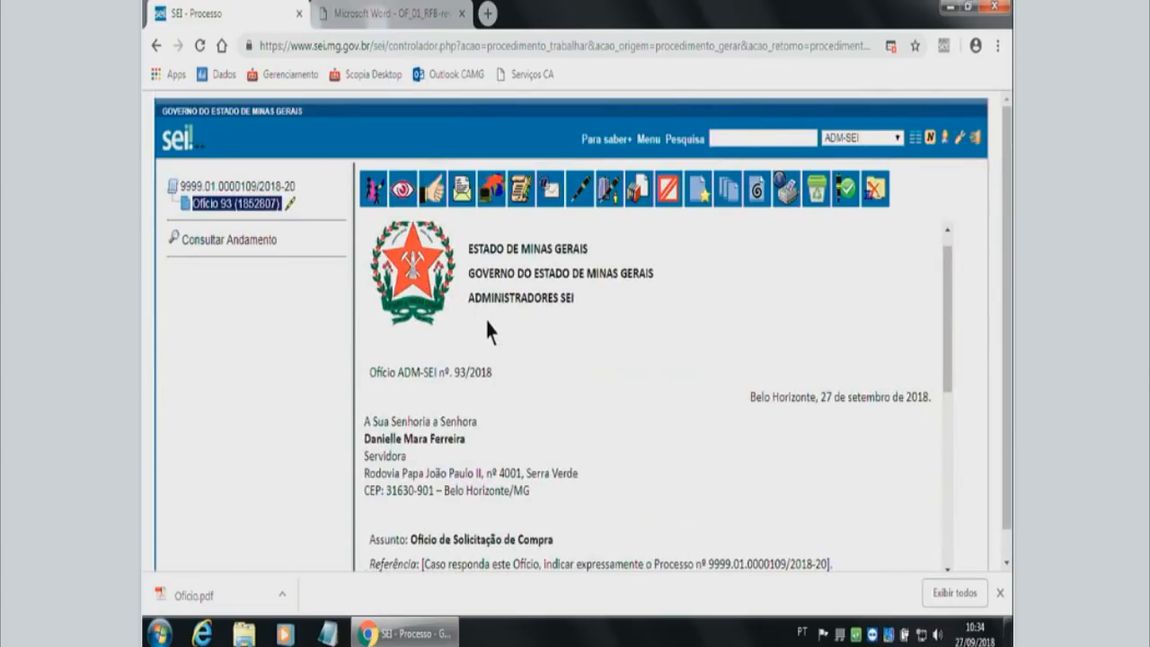
pyautogui.moveTo(291, 216)
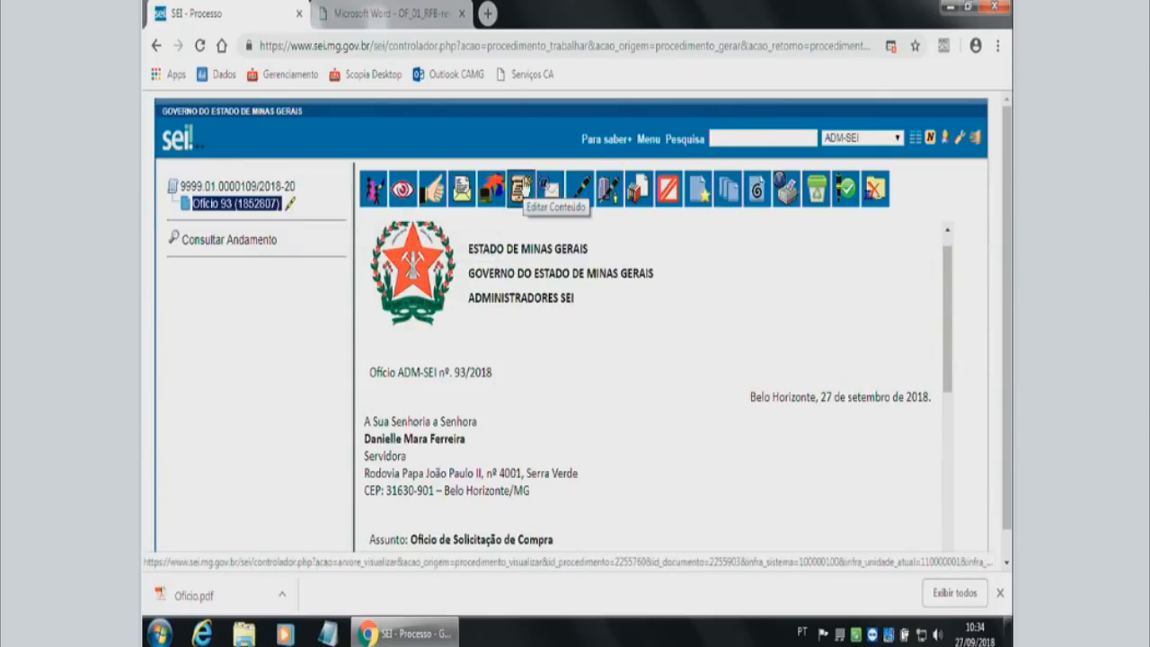
# Try to edit the content of the signed Ofício, but cancel the edit.
pyautogui.click(519, 187)
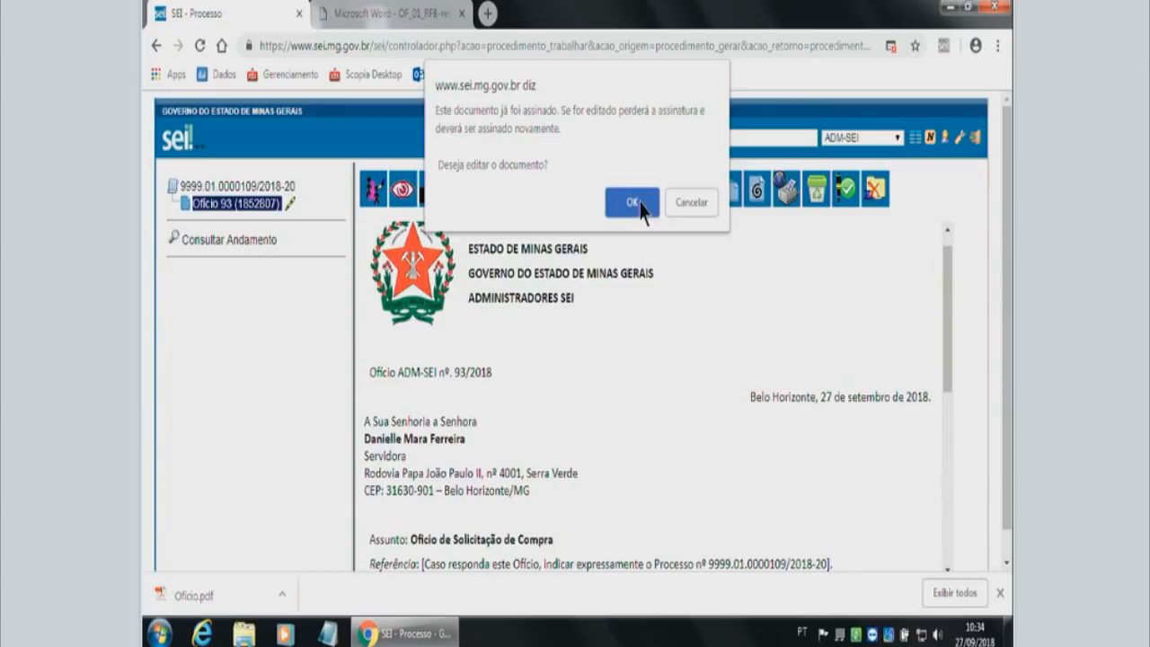
pyautogui.click(689, 201)
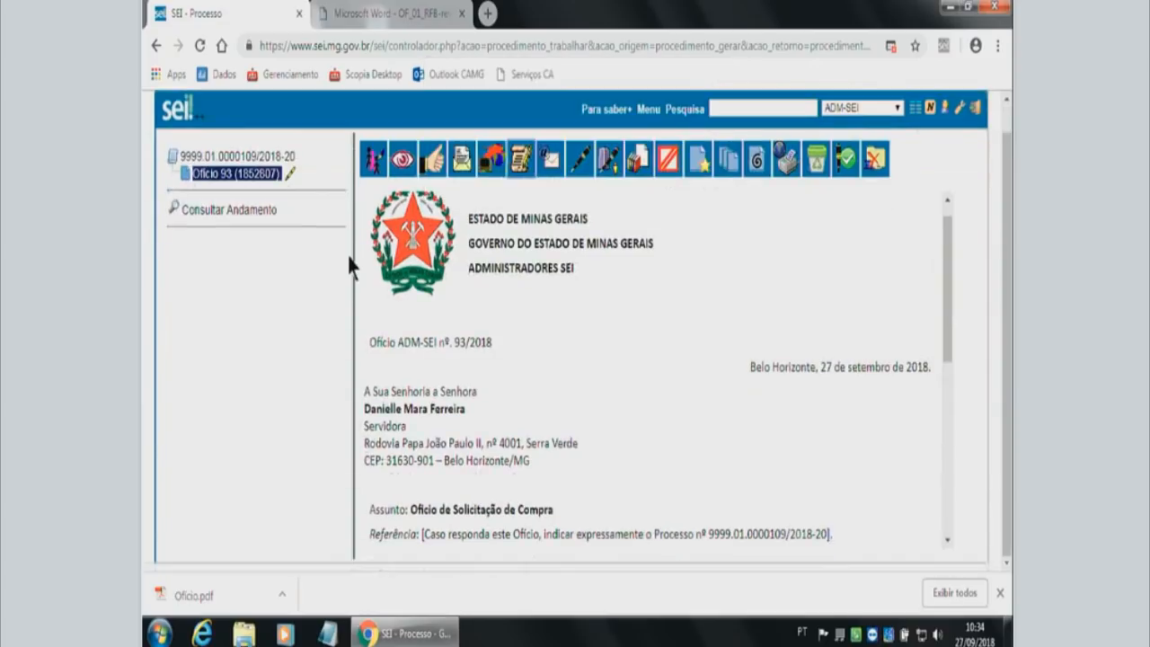
pyautogui.scroll(1, 349, 255)
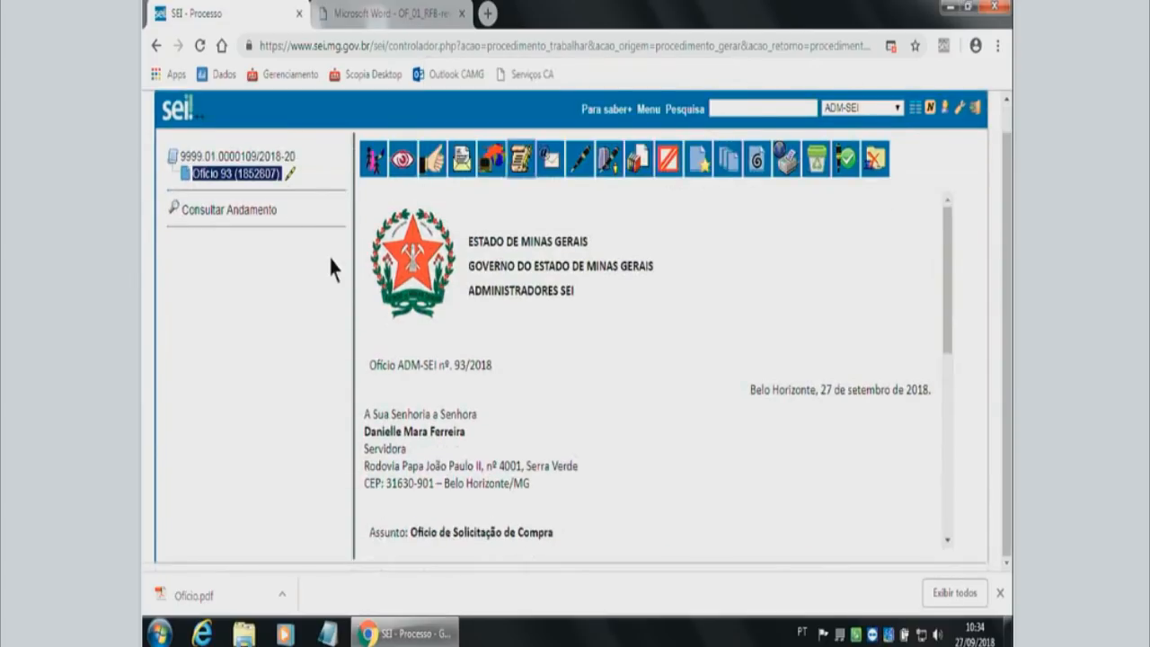
# Register Ciência on the signed Ofício and reopen the document from the process tree.
pyautogui.scroll(1, 329, 255)
pyautogui.click(432, 191)
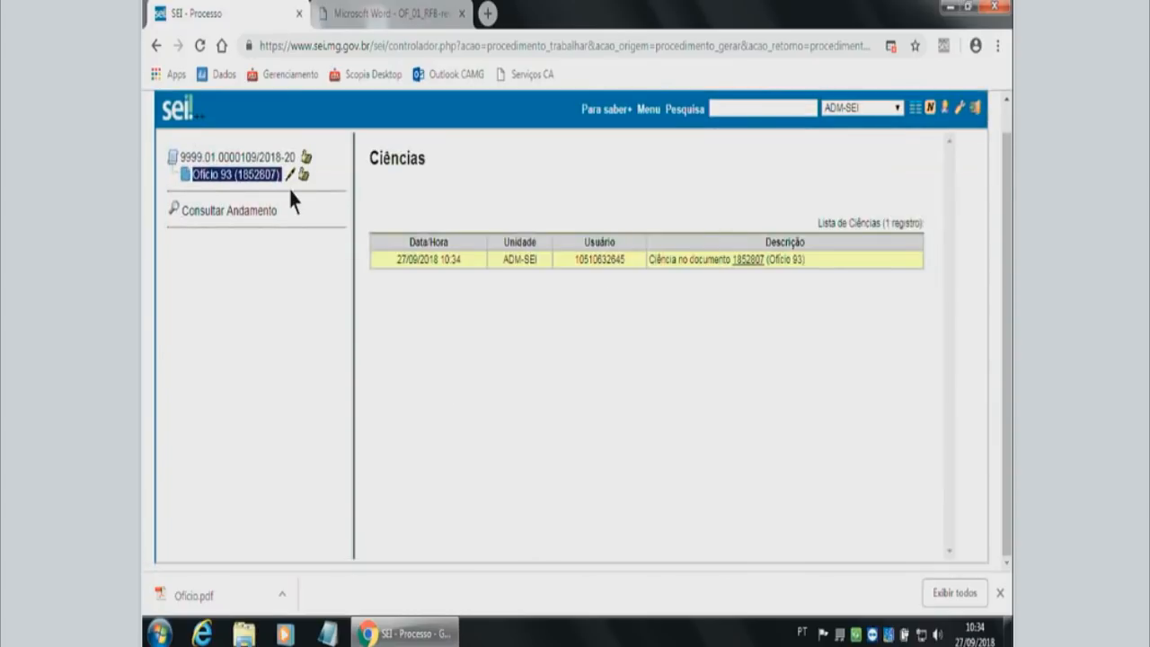
pyautogui.click(251, 177)
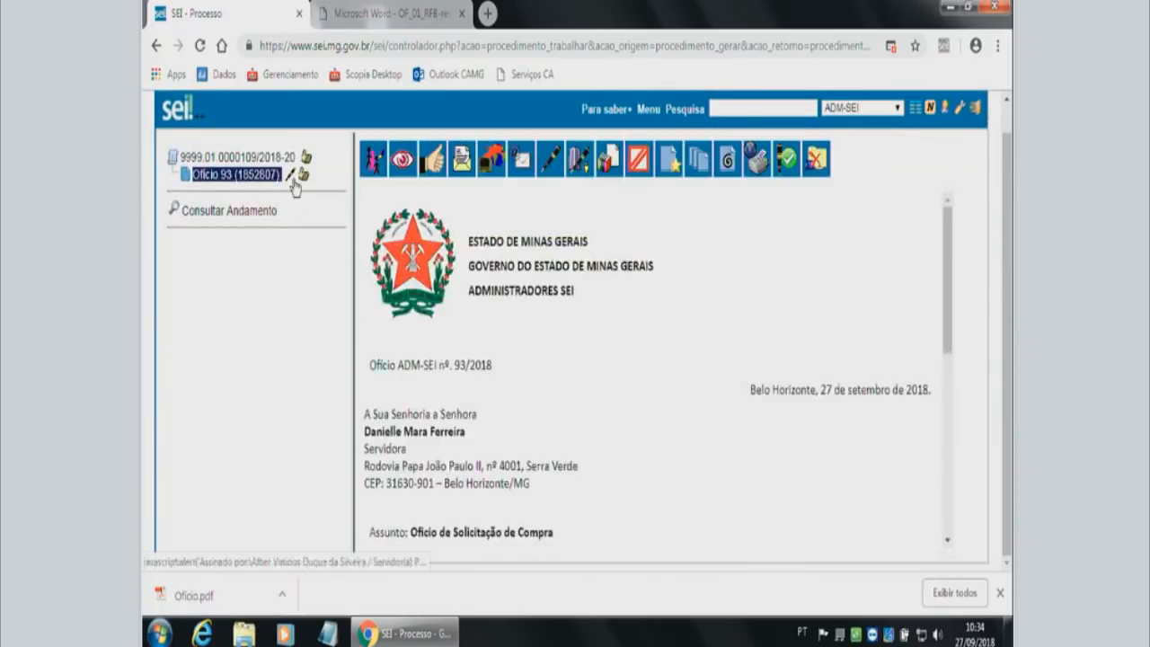
pyautogui.moveTo(291, 185)
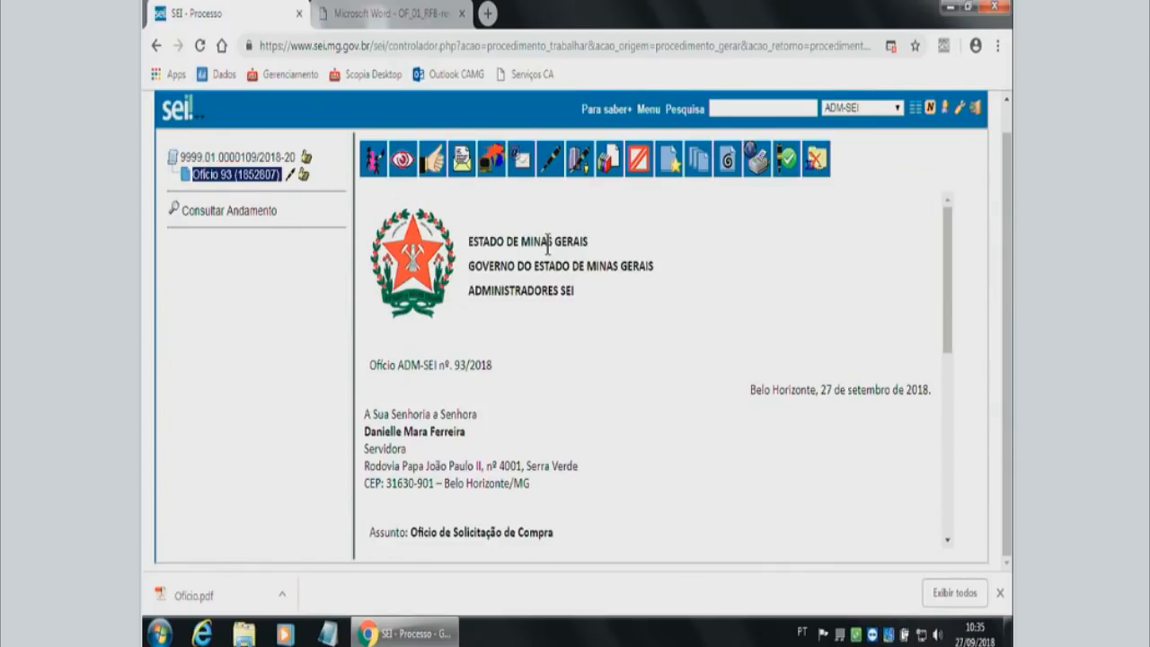
pyautogui.scroll(1, 547, 243)
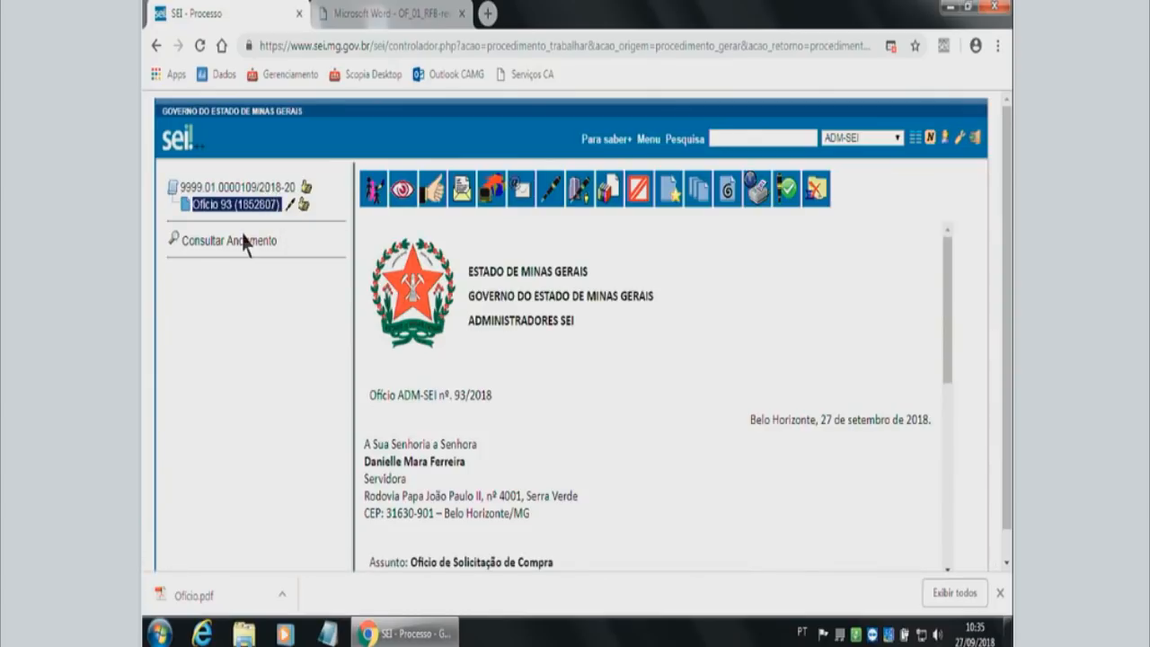
pyautogui.click(260, 191)
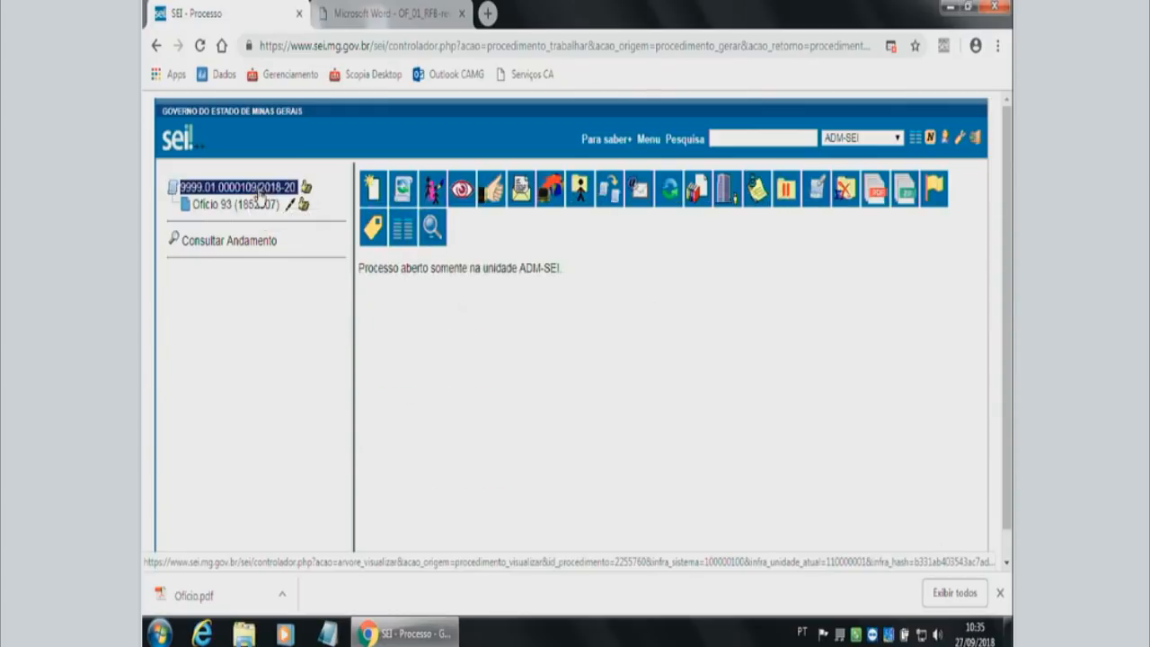
pyautogui.click(374, 192)
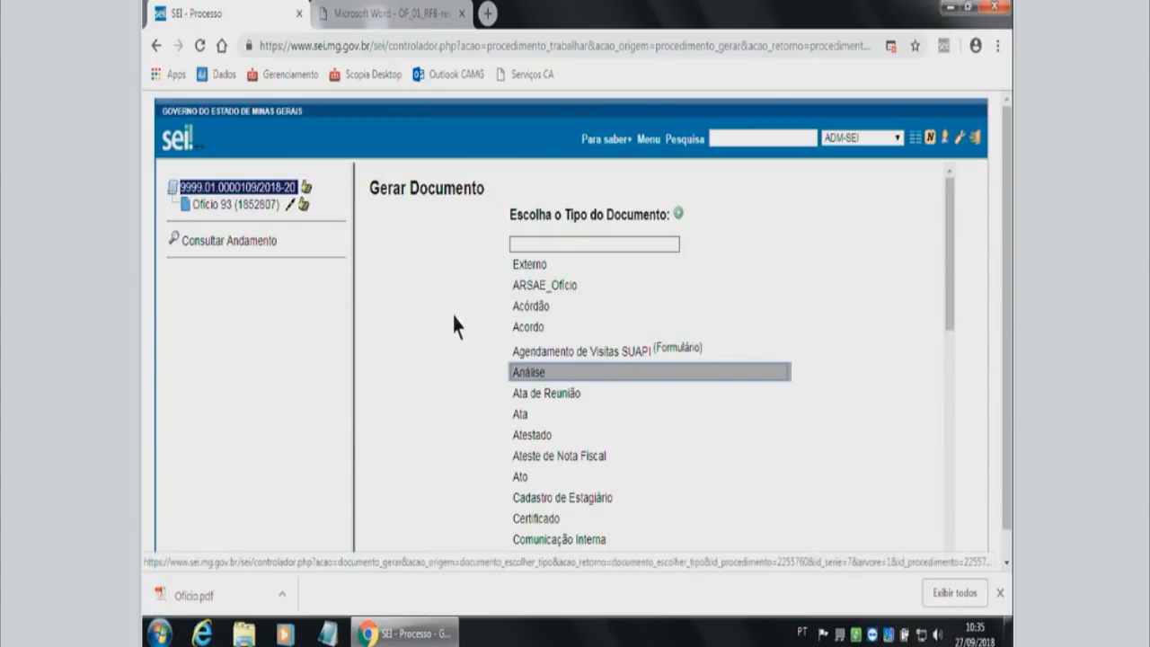
pyautogui.click(567, 270)
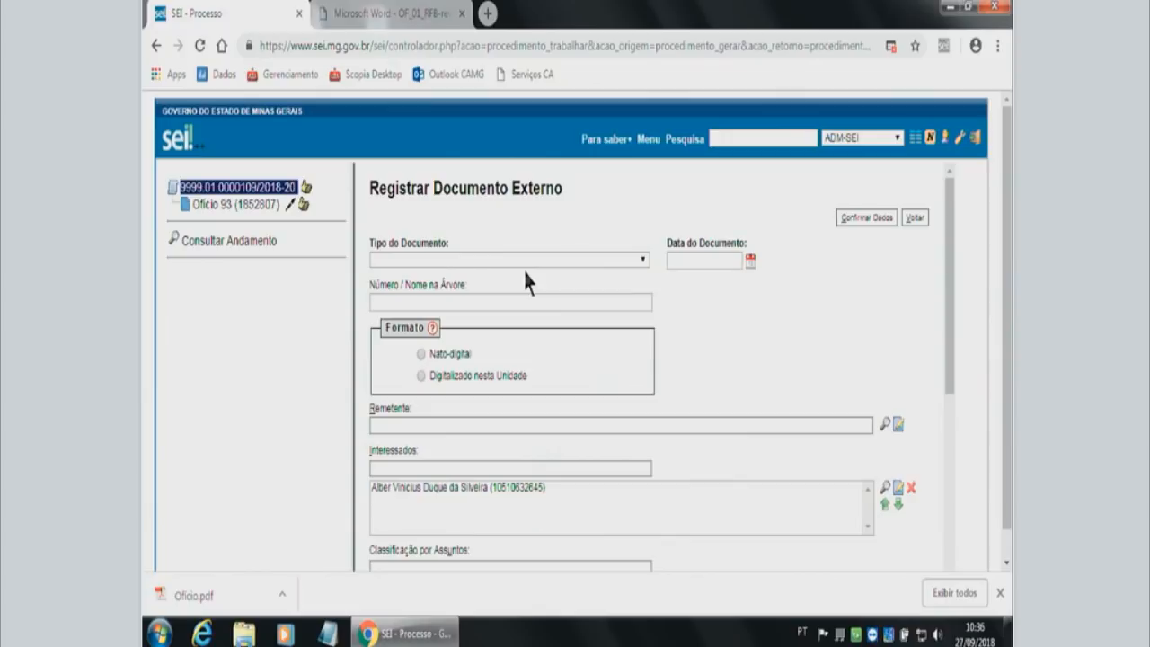
pyautogui.click(467, 261)
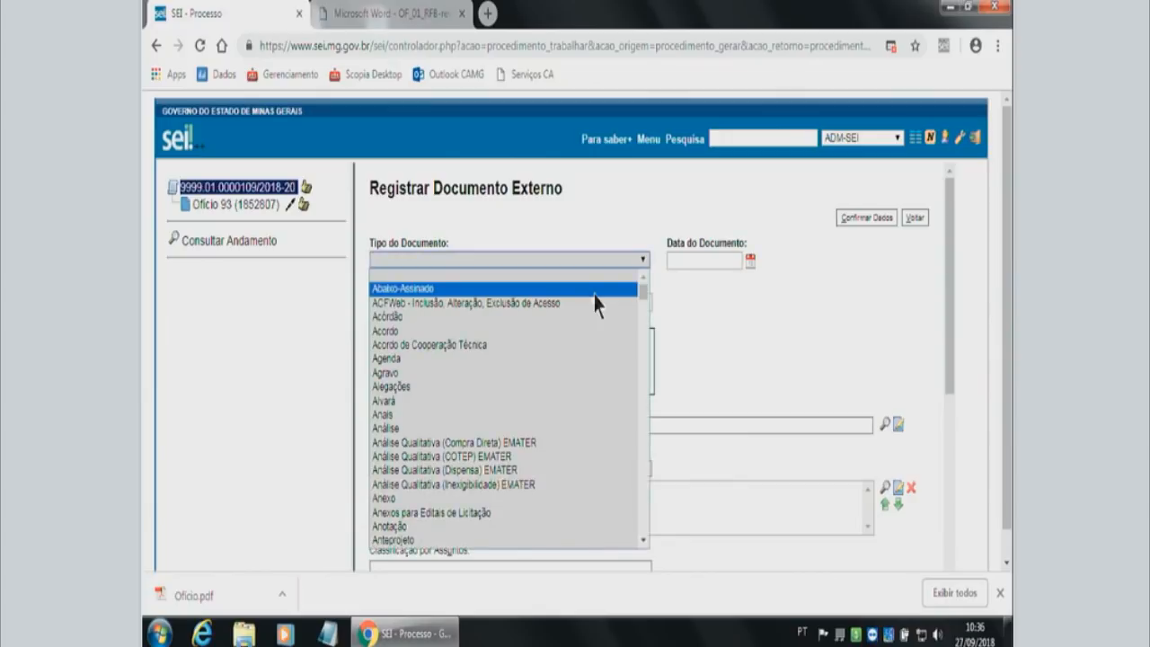
pyautogui.moveTo(643, 299); pyautogui.dragTo(643, 329)
pyautogui.scroll(-1, 644, 314)
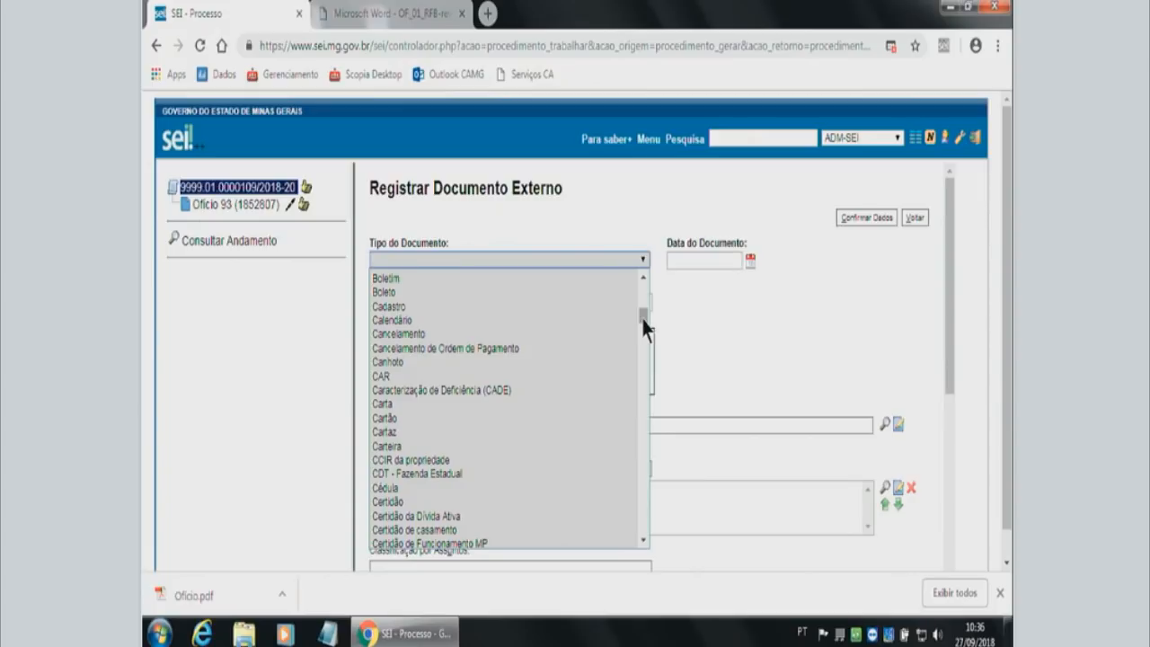
pyautogui.click(435, 258)
pyautogui.click(435, 259)
pyautogui.write('of')
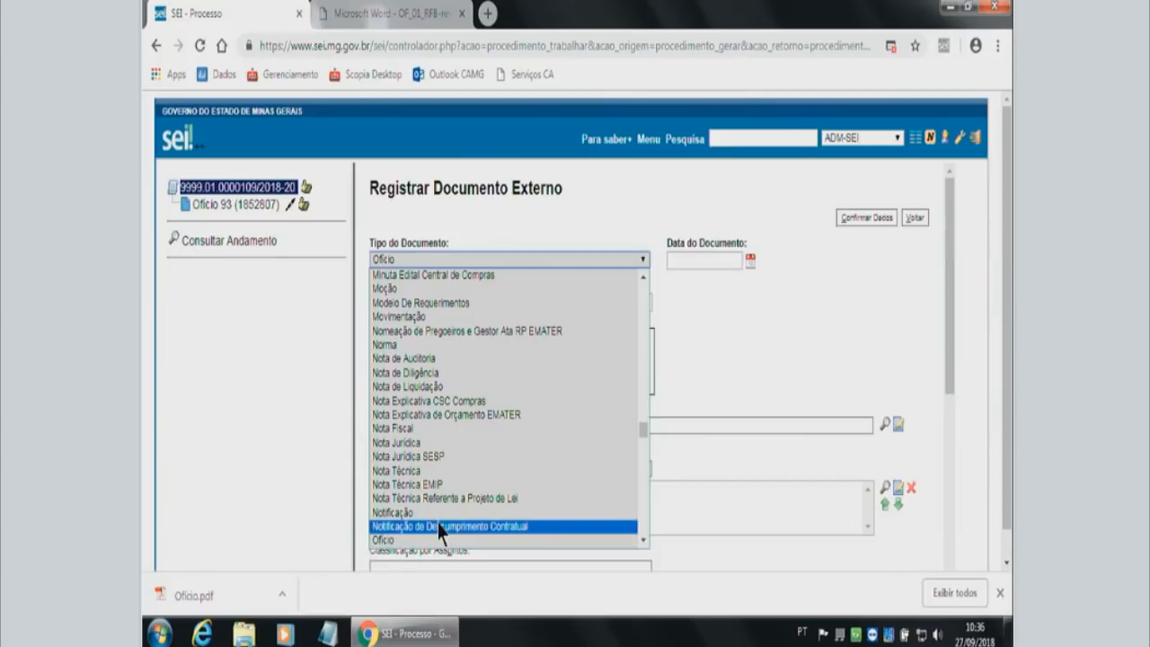
pyautogui.click(384, 540)
pyautogui.click(713, 259)
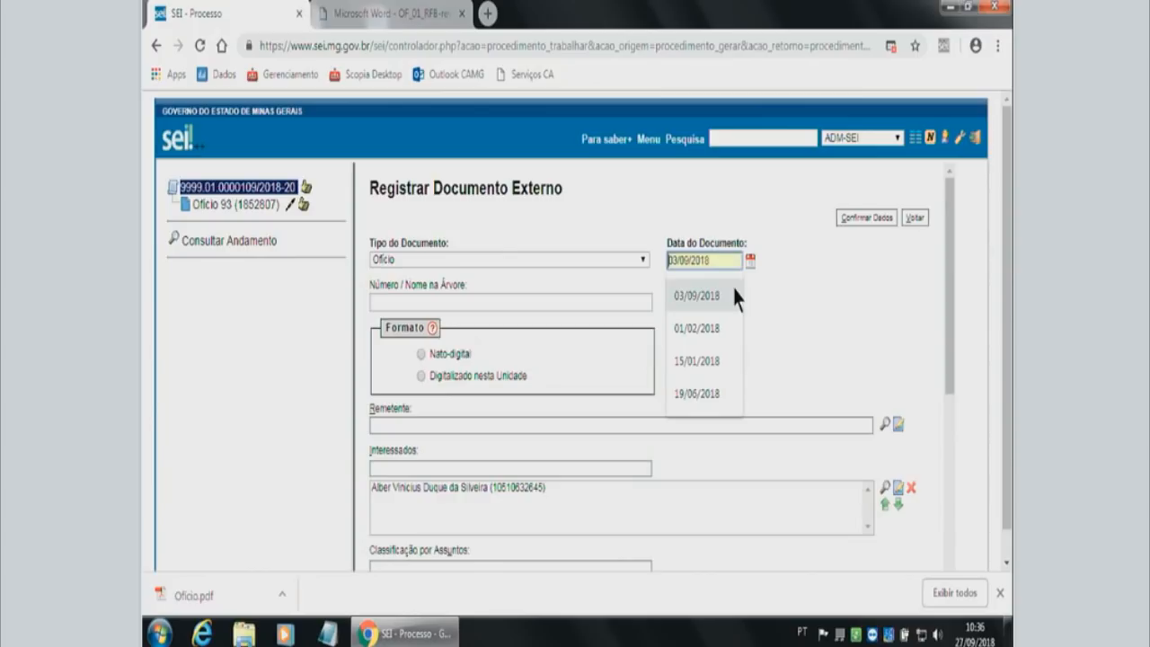
pyautogui.click(236, 205)
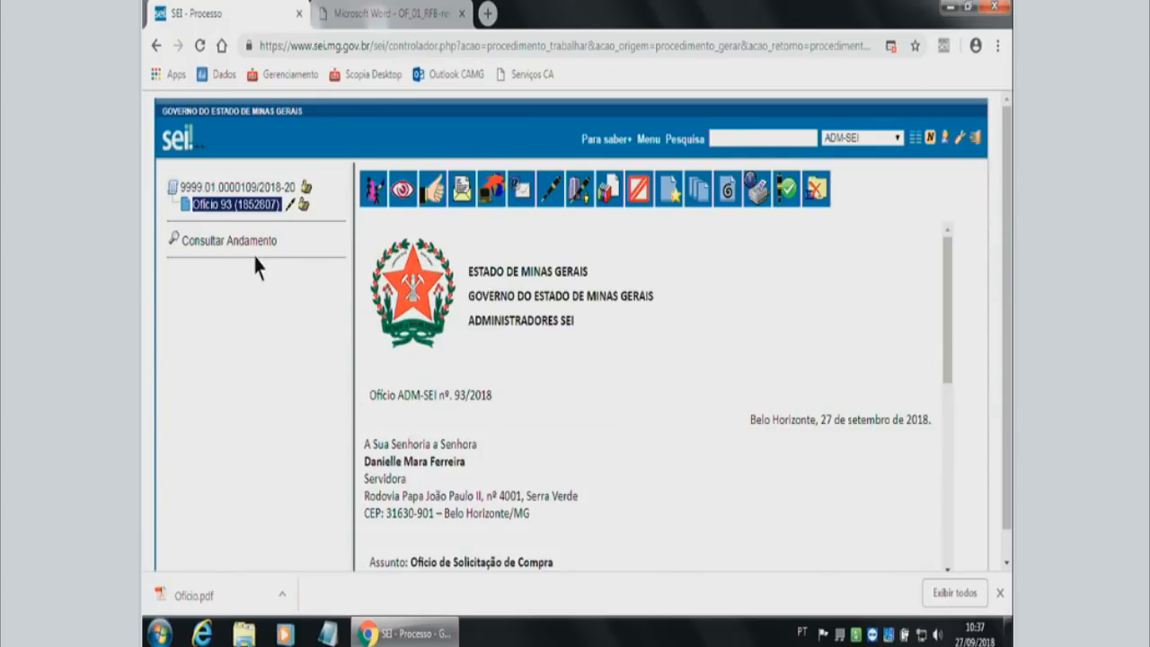
# Start including an Externo document in the Aquisição - Compra process and set its document type to Ofício.
pyautogui.click(251, 191)
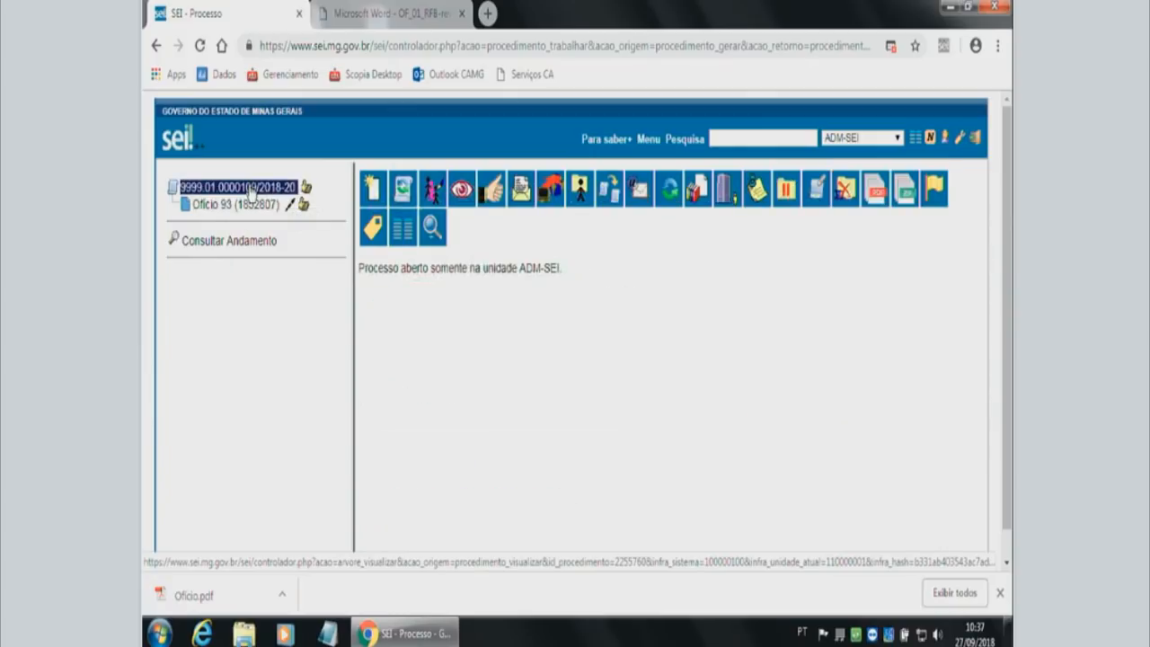
pyautogui.click(375, 198)
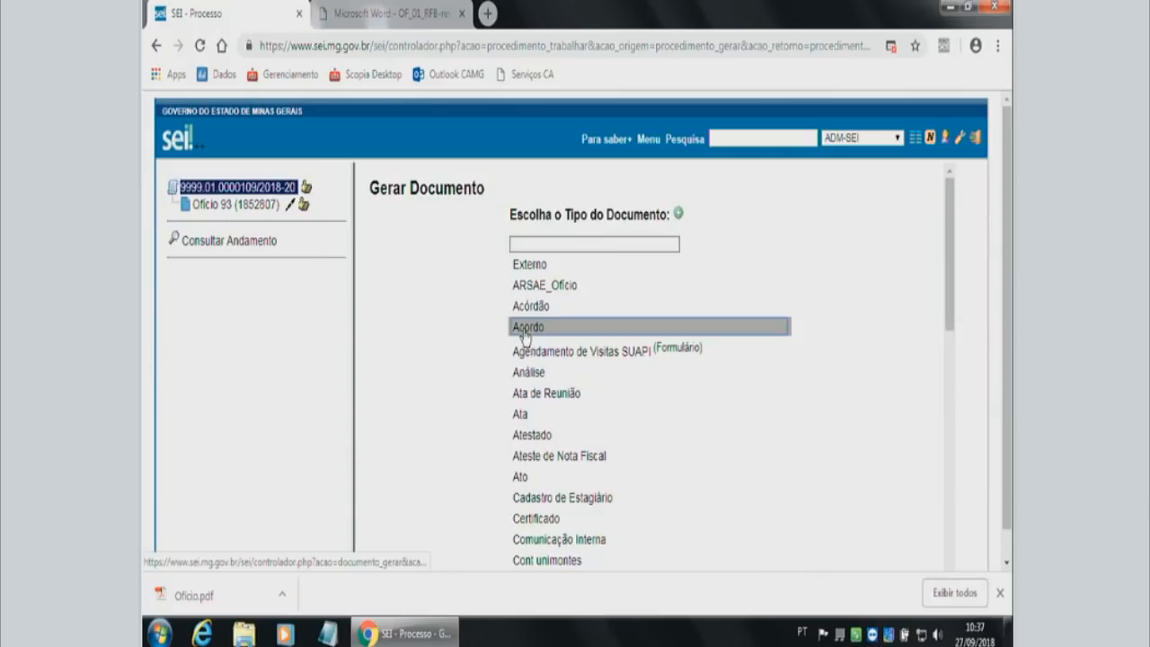
pyautogui.click(540, 267)
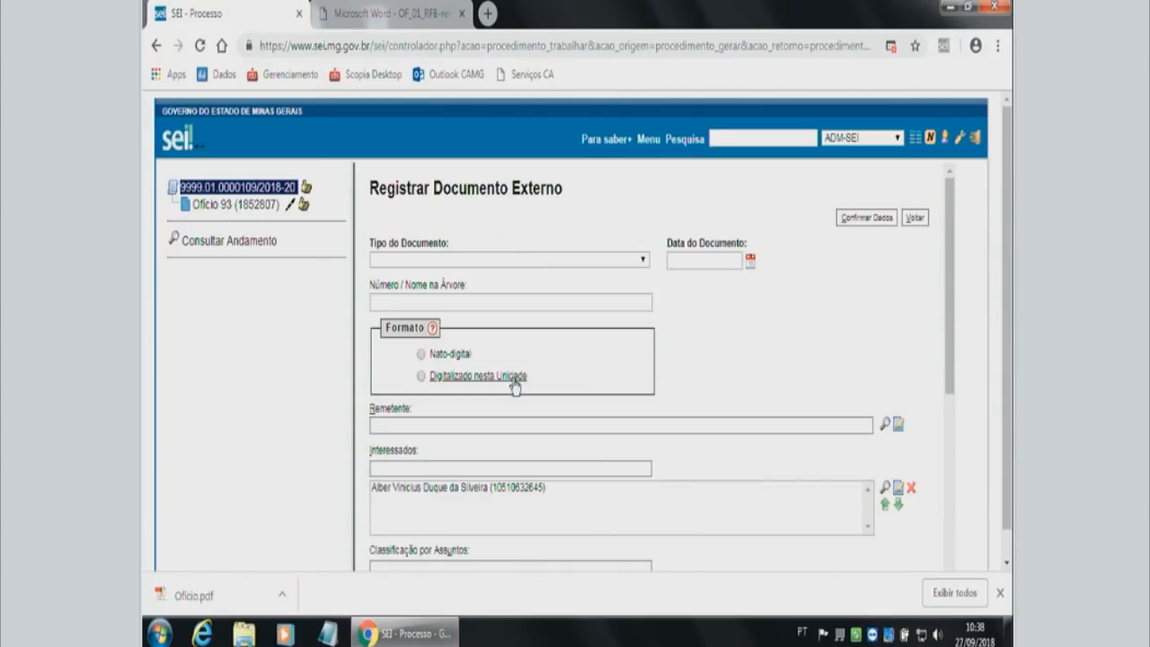
pyautogui.click(547, 268)
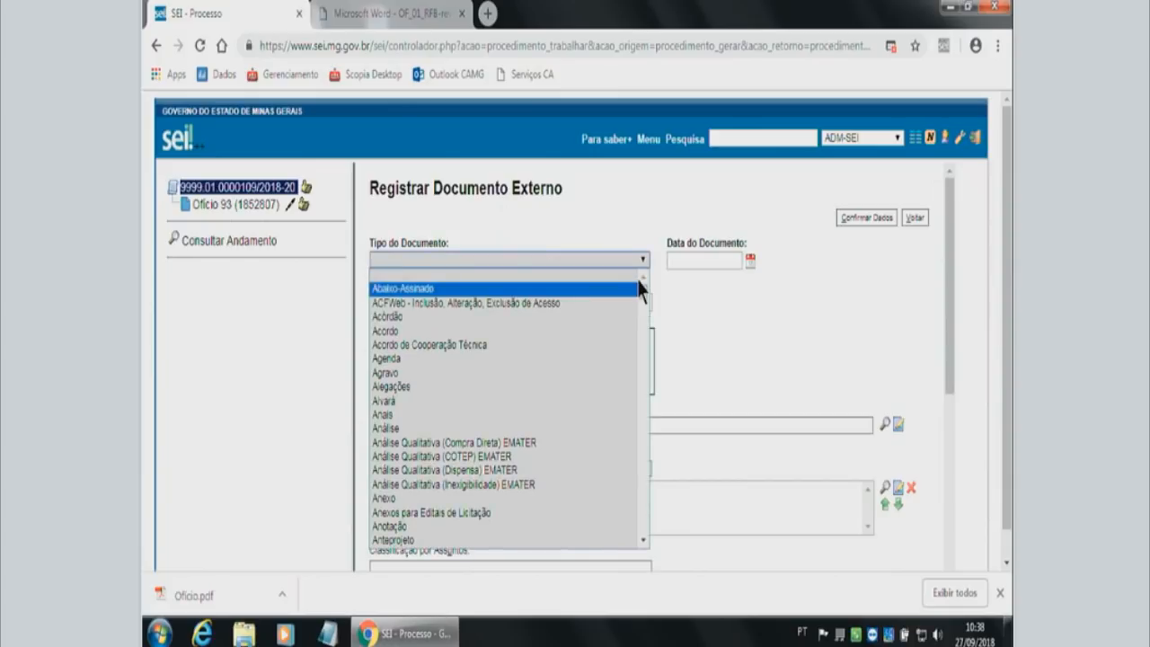
pyautogui.click(527, 259)
pyautogui.write('of')
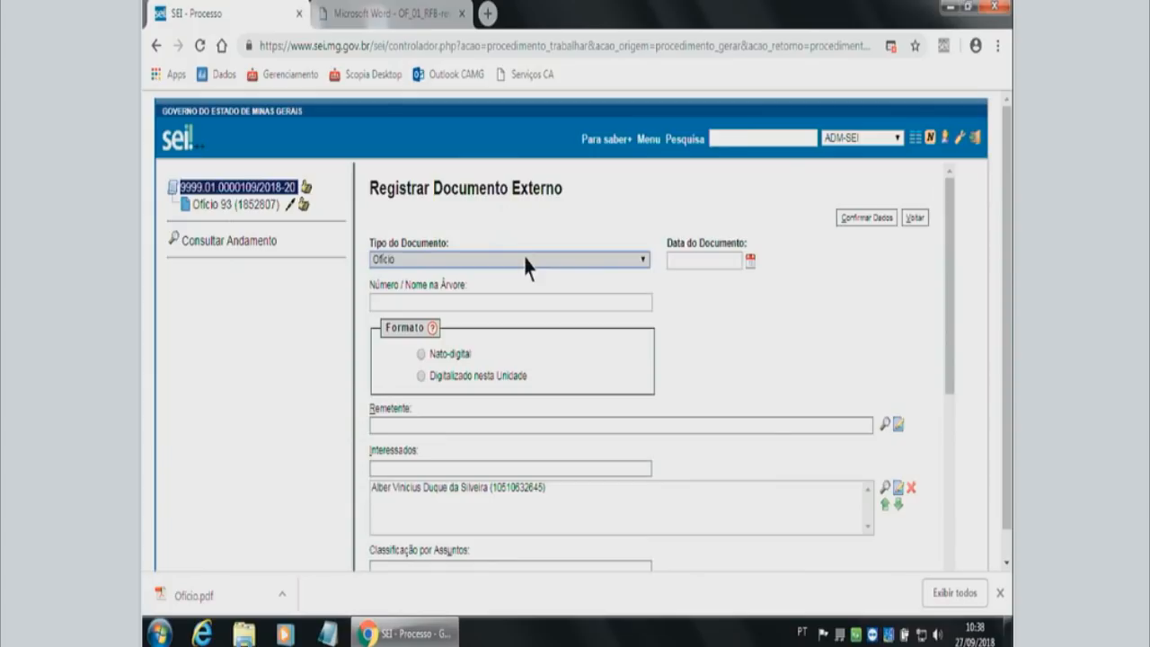
pyautogui.click(453, 259)
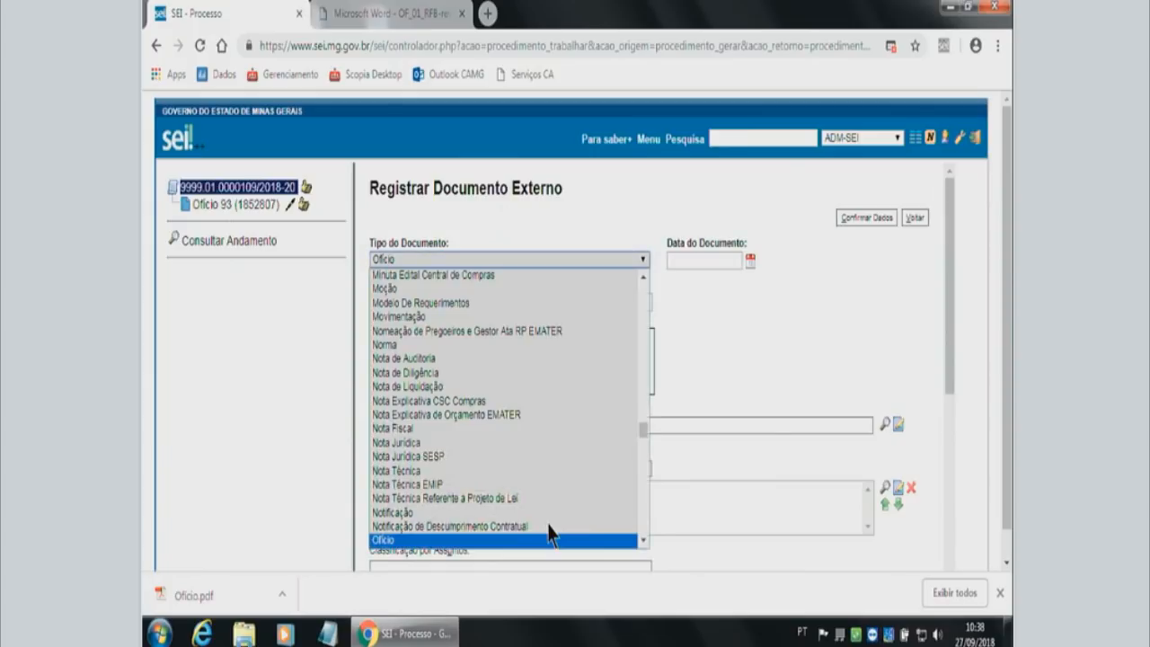
pyautogui.click(534, 225)
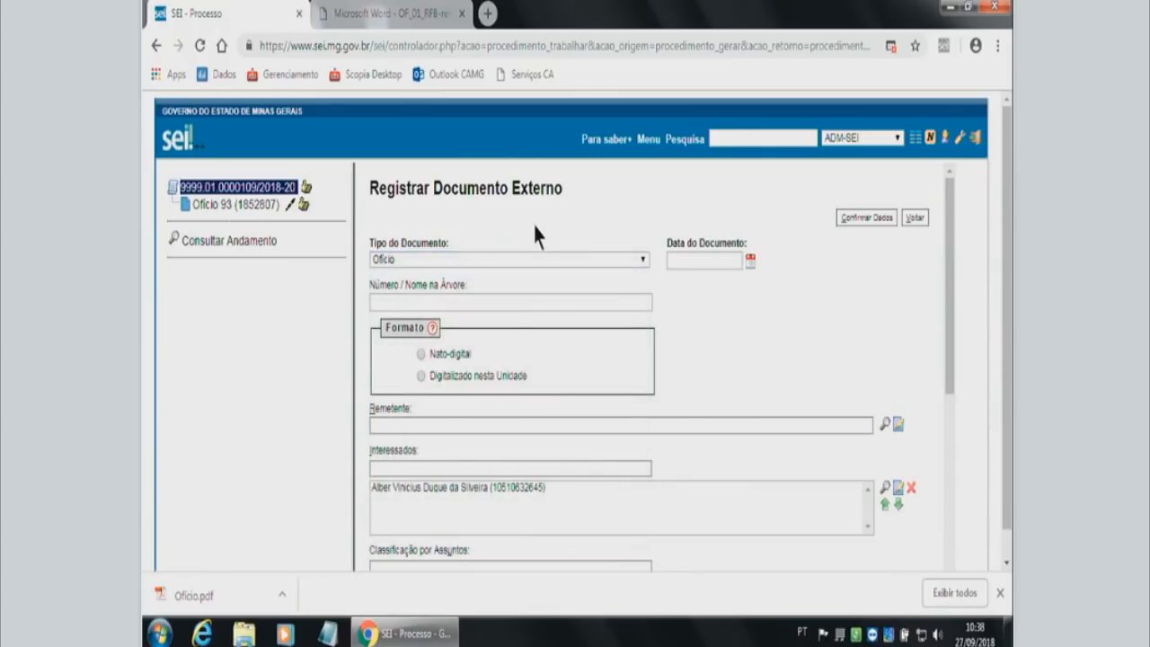
# Set the external document's date to 02/07/2018 using the calendar.
pyautogui.click(718, 260)
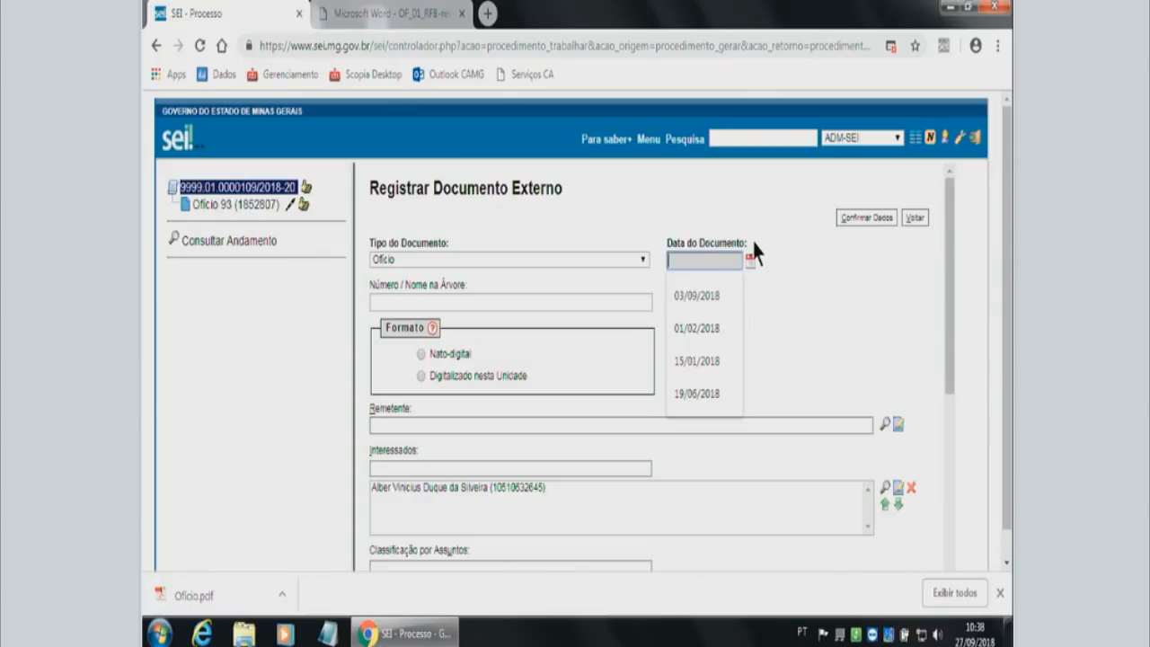
pyautogui.click(750, 259)
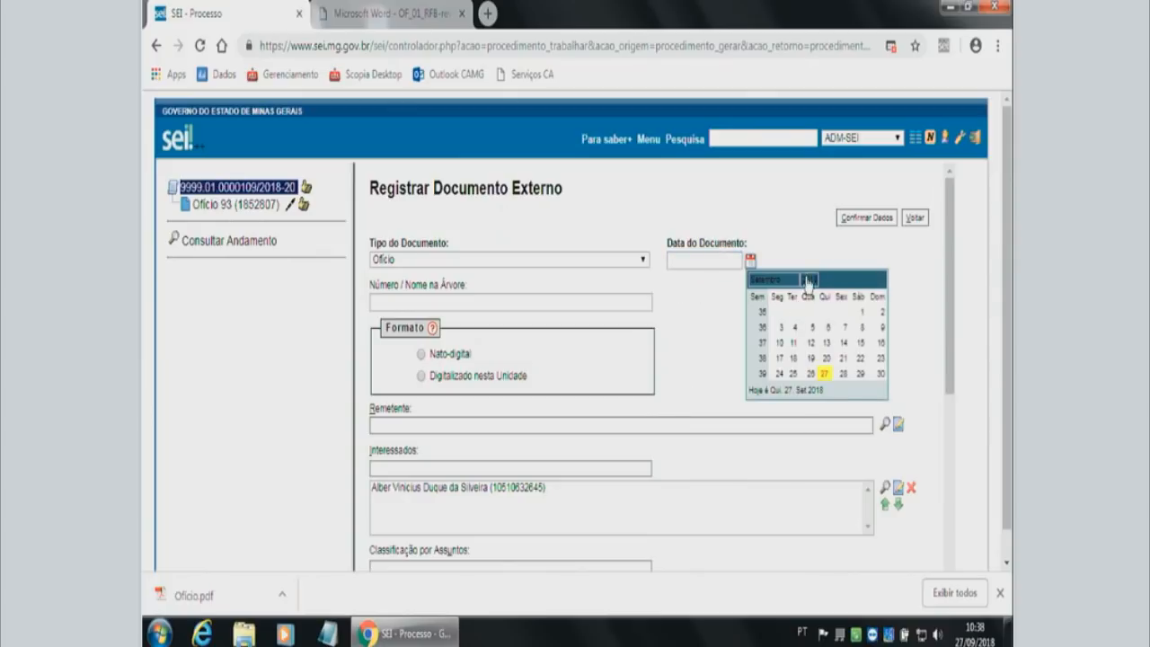
pyautogui.doubleClick(755, 281)
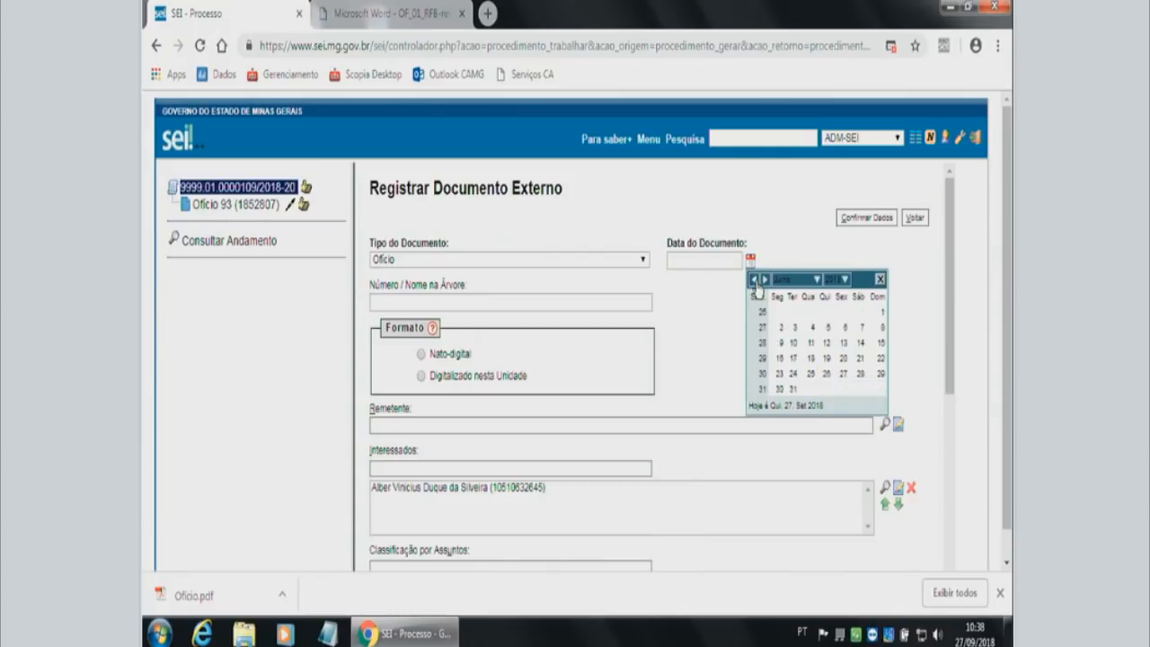
pyautogui.click(781, 329)
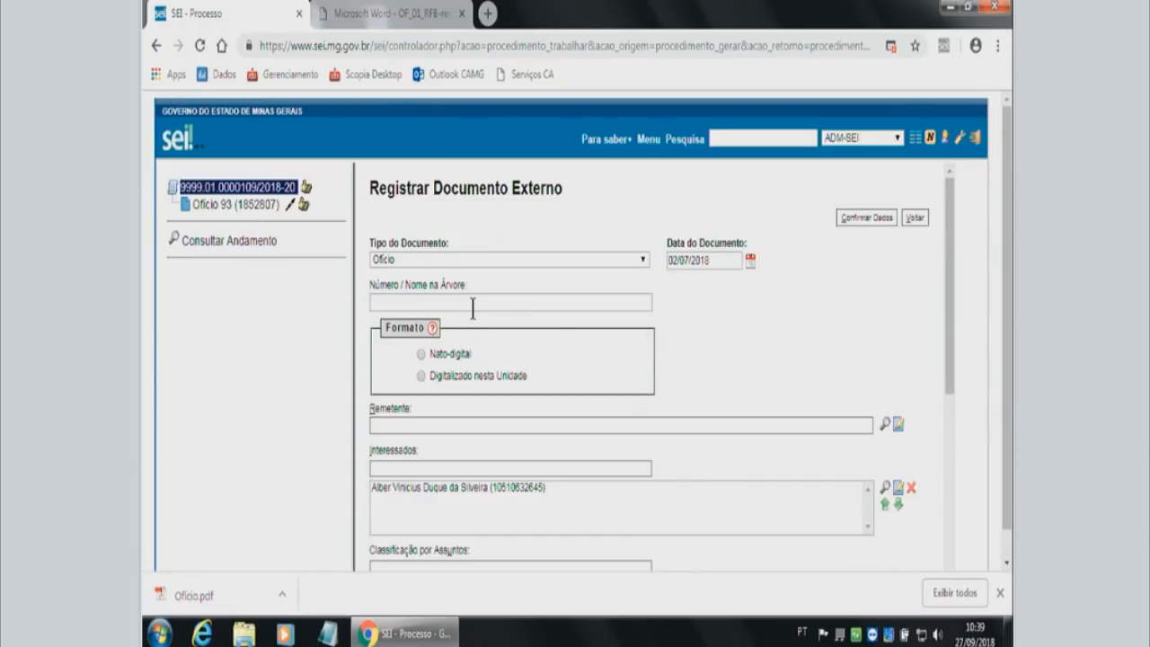
# Set the external document's format to Digitalizado nesta Unidade with Cópia Simples as the Tipo de Conferência.
pyautogui.scroll(-2, 646, 339)
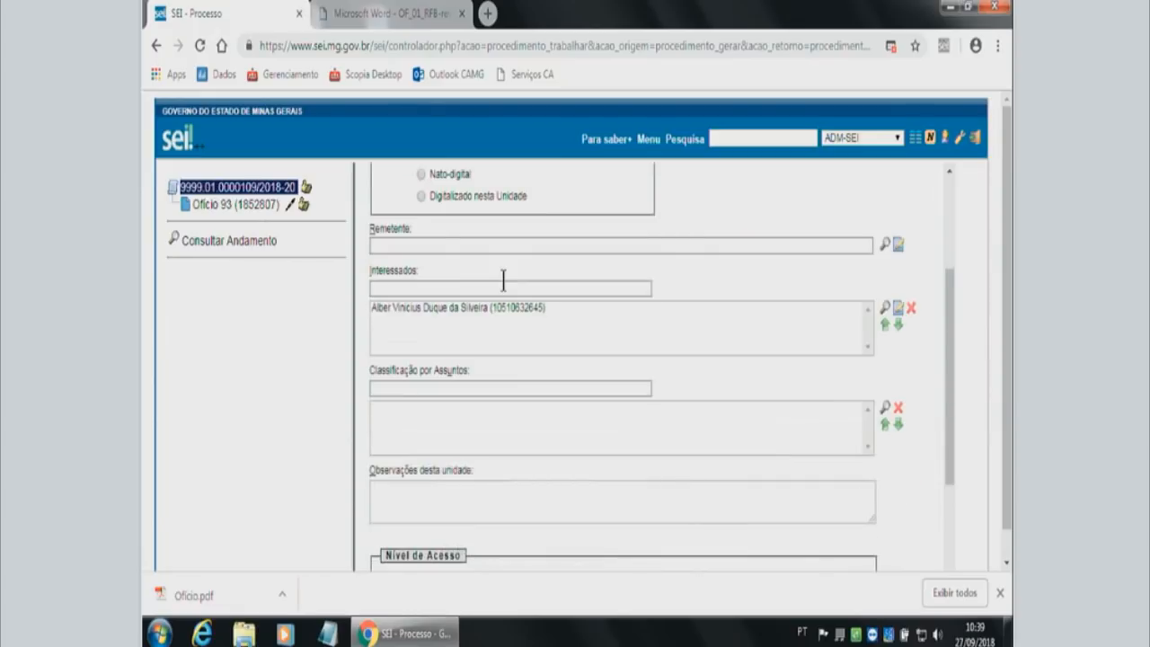
pyautogui.scroll(2, 504, 281)
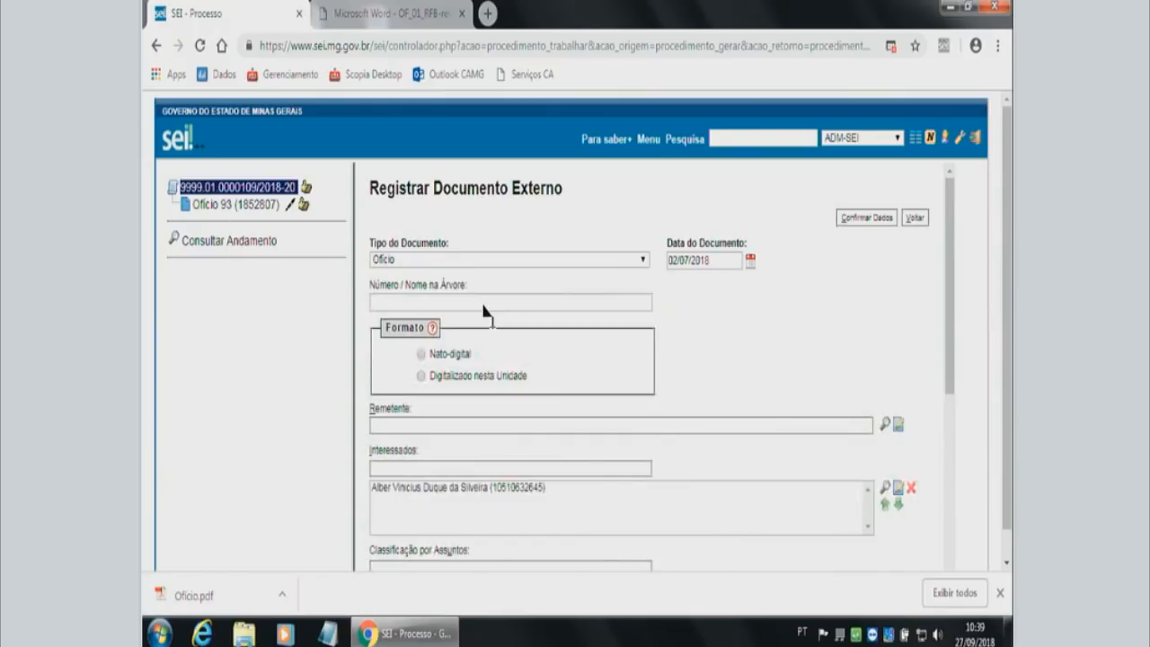
pyautogui.click(447, 382)
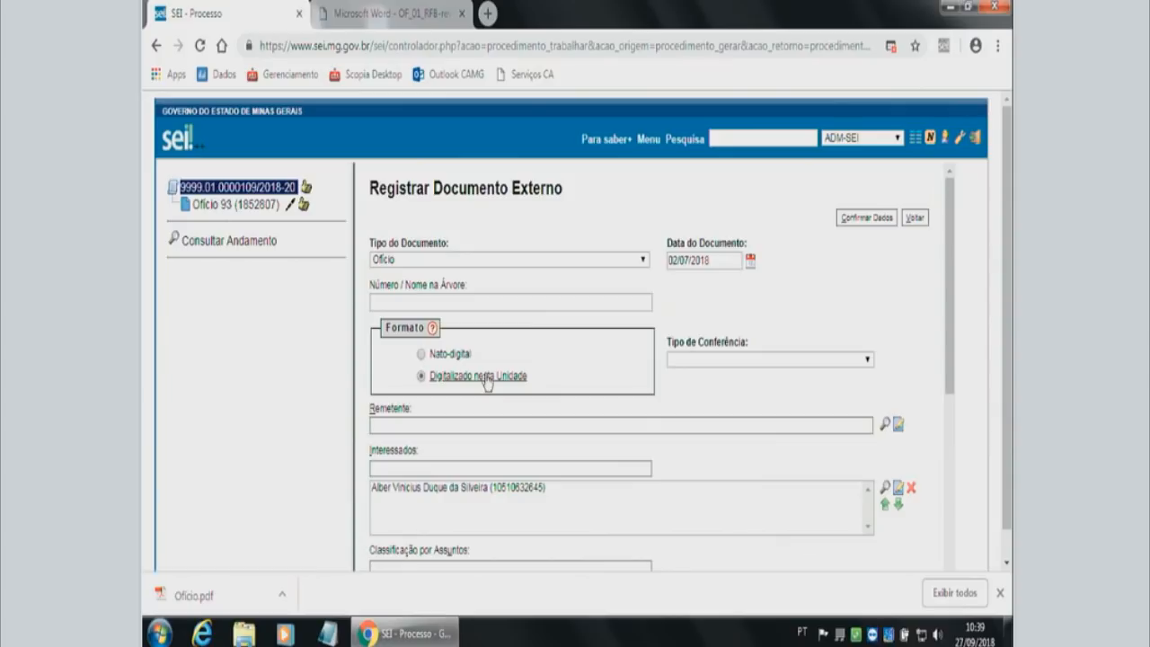
pyautogui.click(739, 358)
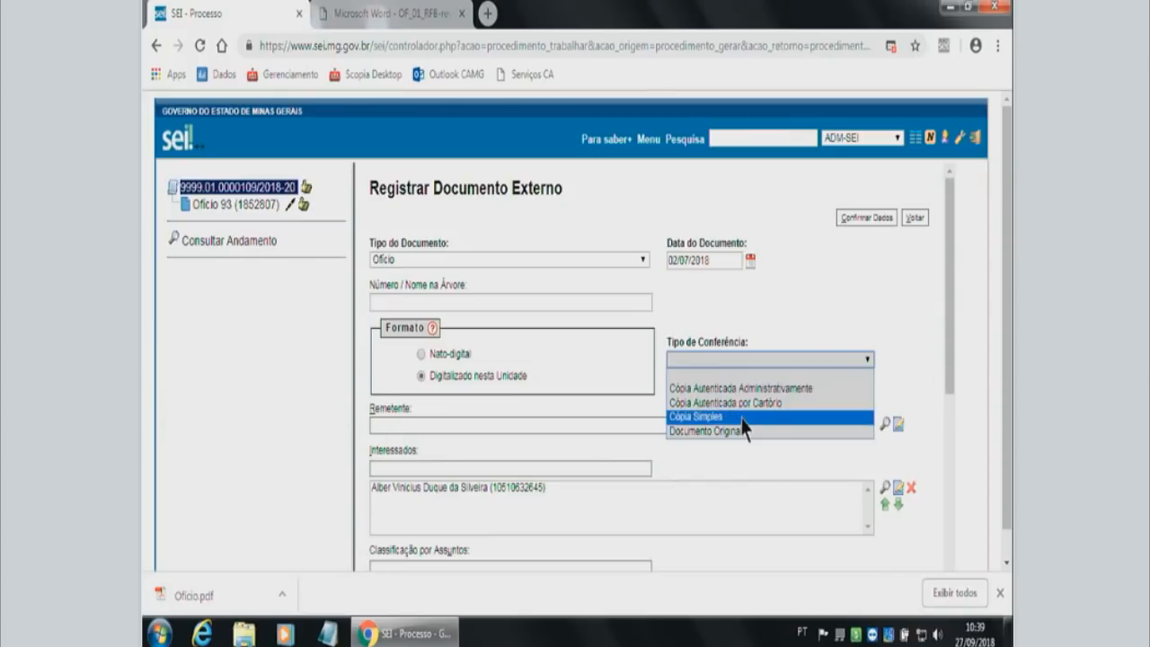
pyautogui.click(743, 419)
# Find dcgtic and set the Remetente to Diretoria Central de Governança de Tecnologia da Informação e Comunicação (SEPLAG/DCGTIC).
pyautogui.scroll(-1, 436, 328)
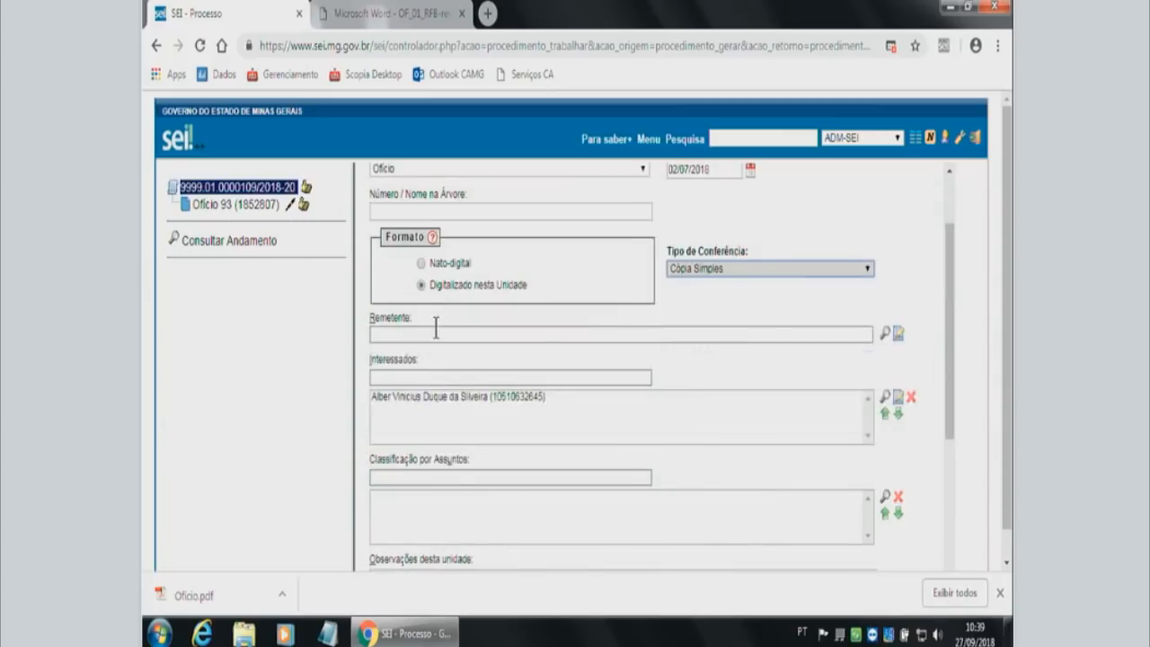
pyautogui.click(426, 331)
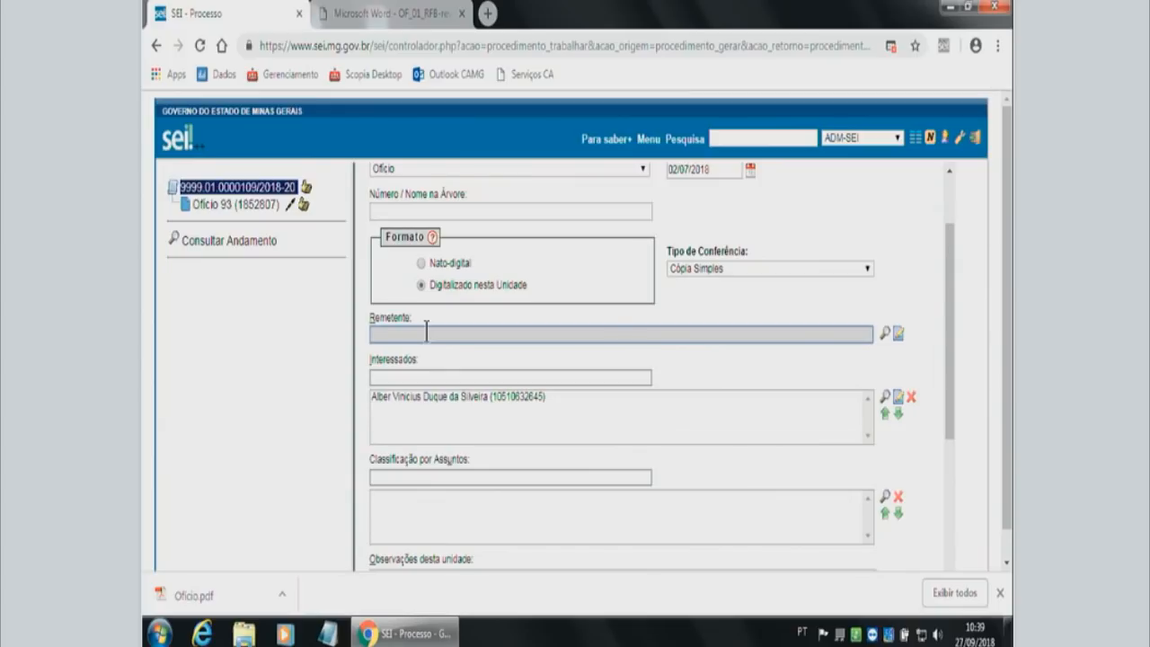
pyautogui.write('Sepiag')
pyautogui.press('BackSpace')
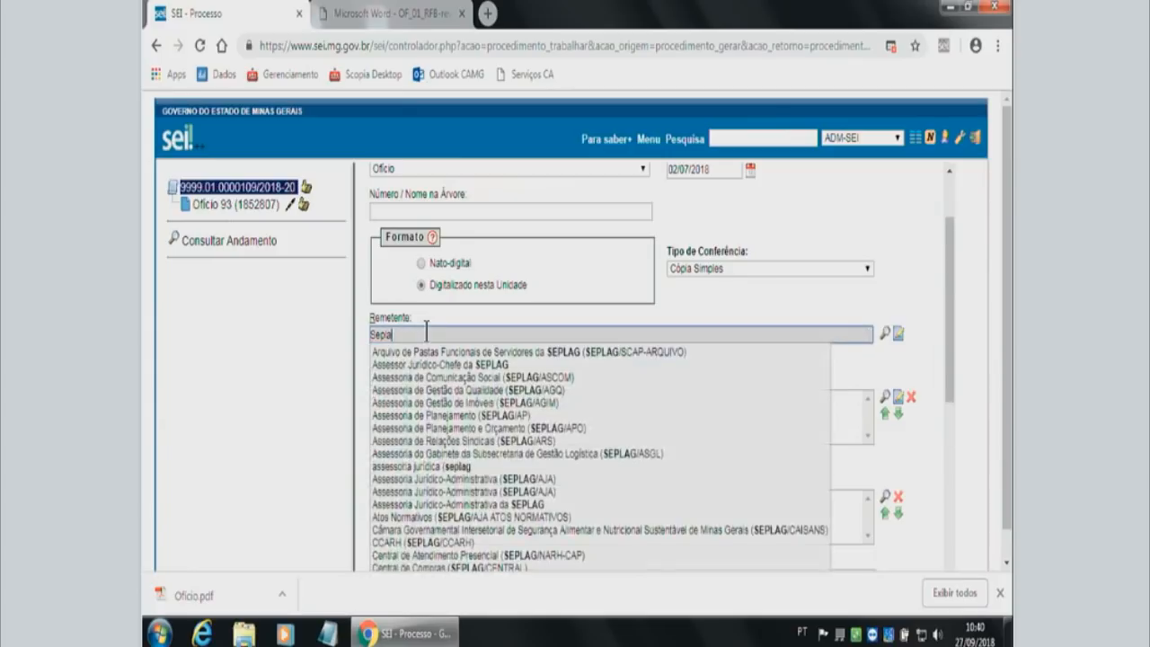
pyautogui.press('BackSpace')
pyautogui.press('BackSpace')
pyautogui.press('BackSpace')
pyautogui.press('BackSpace')
pyautogui.press('BackSpace')
pyautogui.write('dcgti')
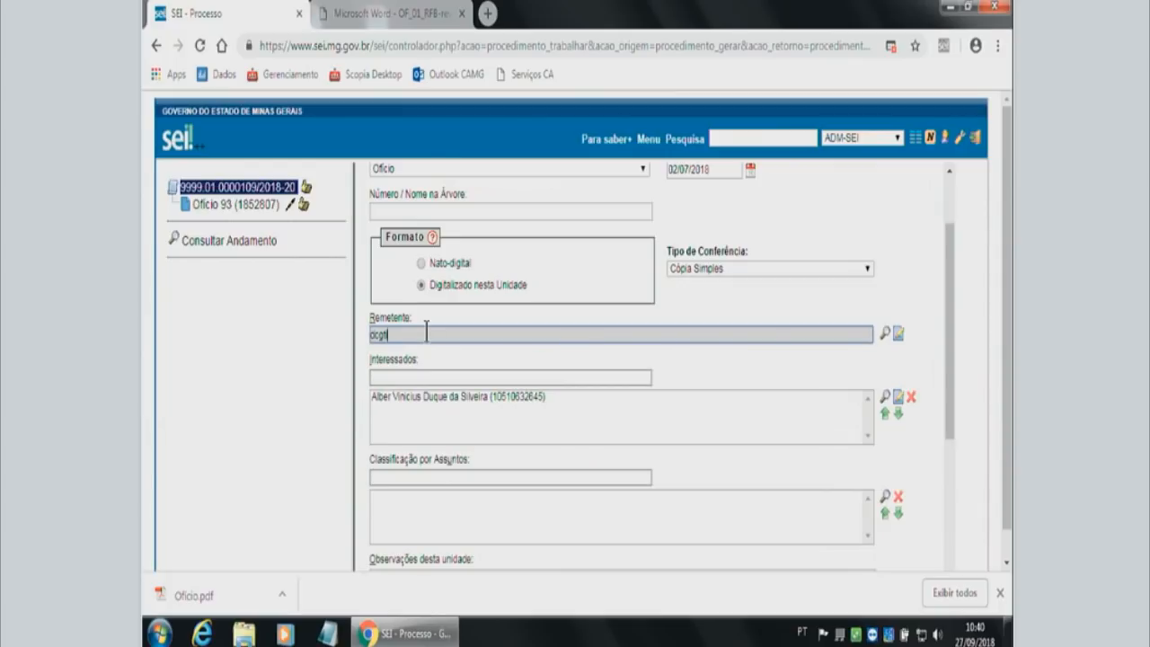
pyautogui.write('c')
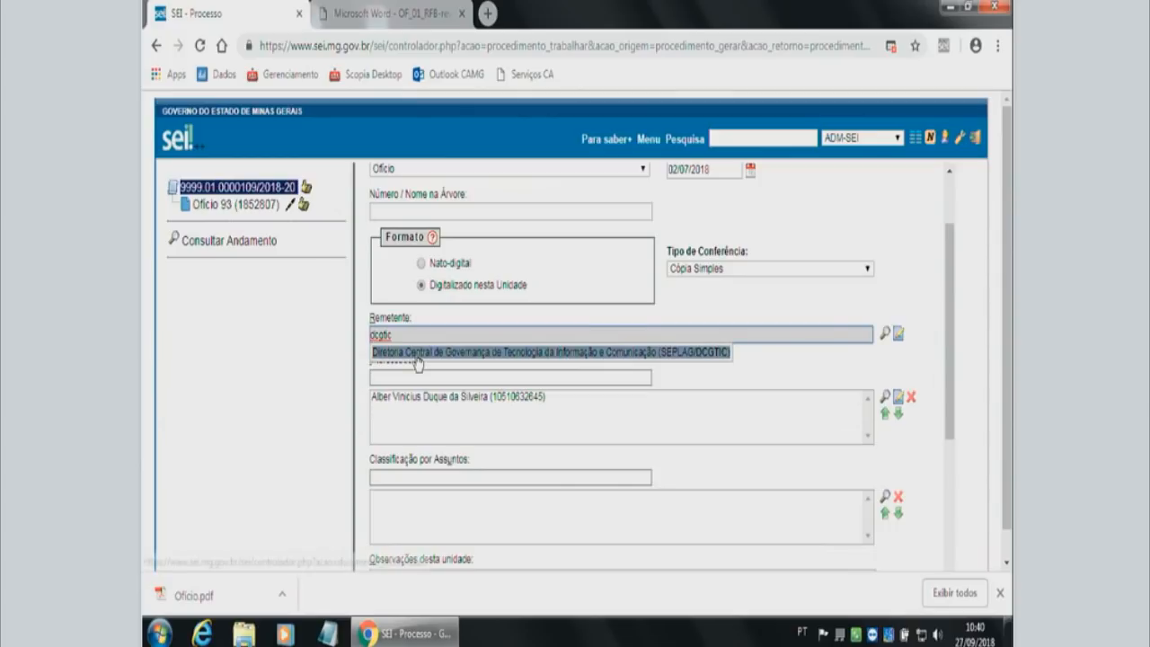
pyautogui.click(417, 353)
# Go through the Interessados, Classificação por Assuntos and Observações desta unidade fields, and set the access level to Público.
pyautogui.click(406, 377)
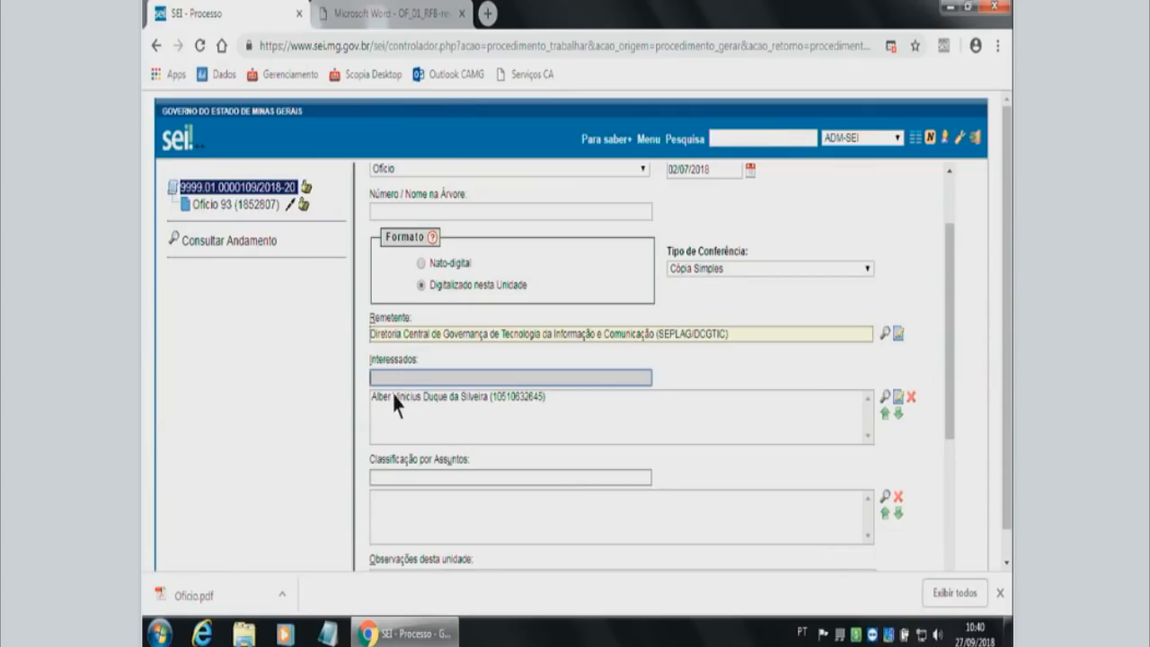
pyautogui.click(391, 396)
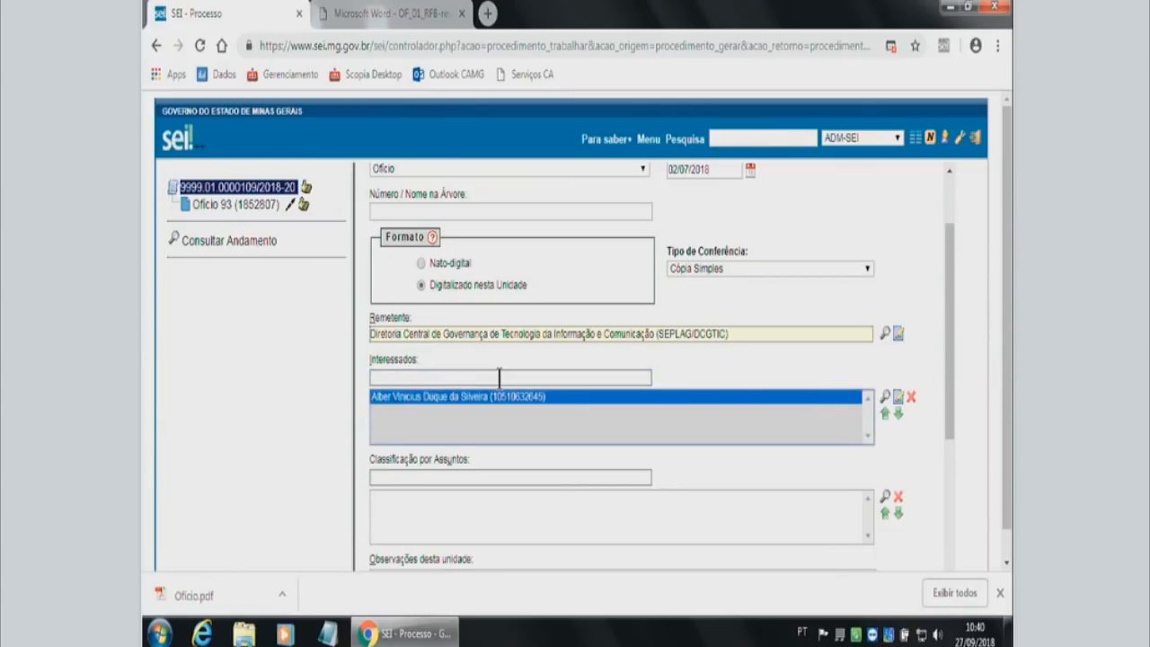
pyautogui.scroll(-1, 468, 377)
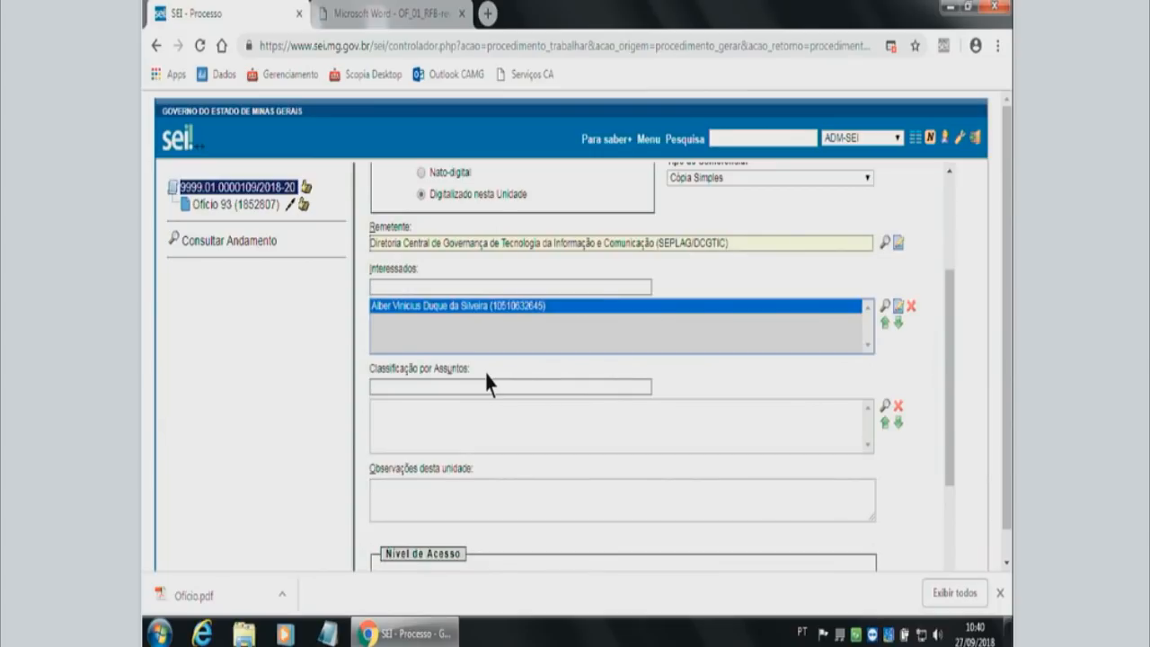
pyautogui.click(486, 385)
pyautogui.scroll(-2, 453, 408)
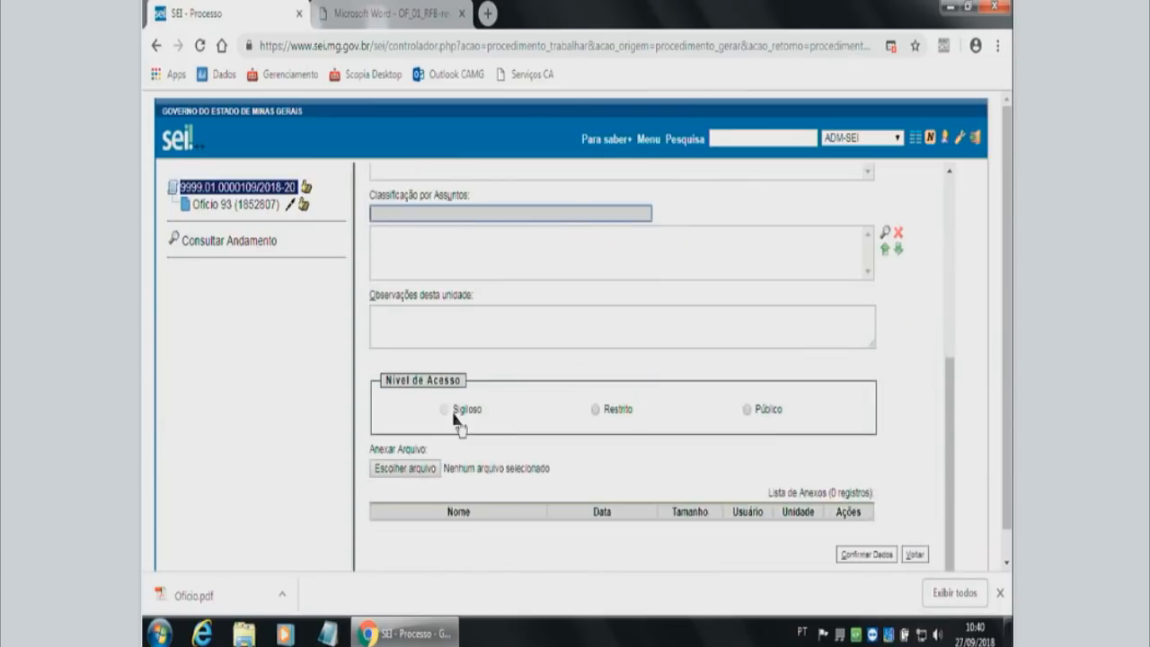
pyautogui.click(432, 316)
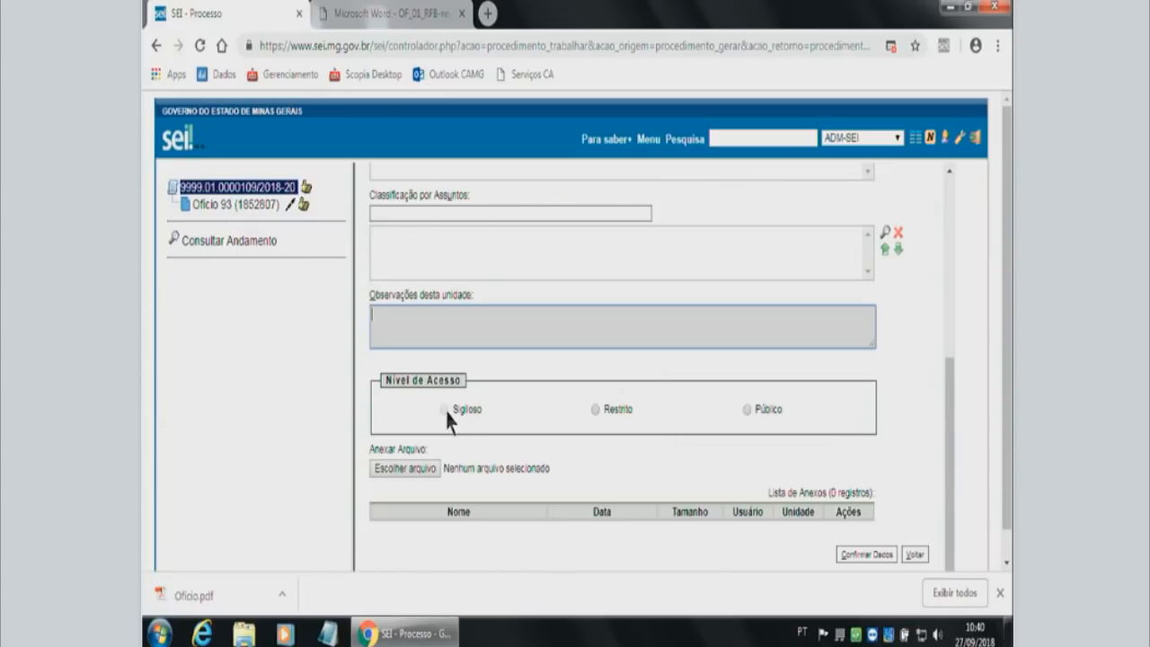
pyautogui.click(747, 410)
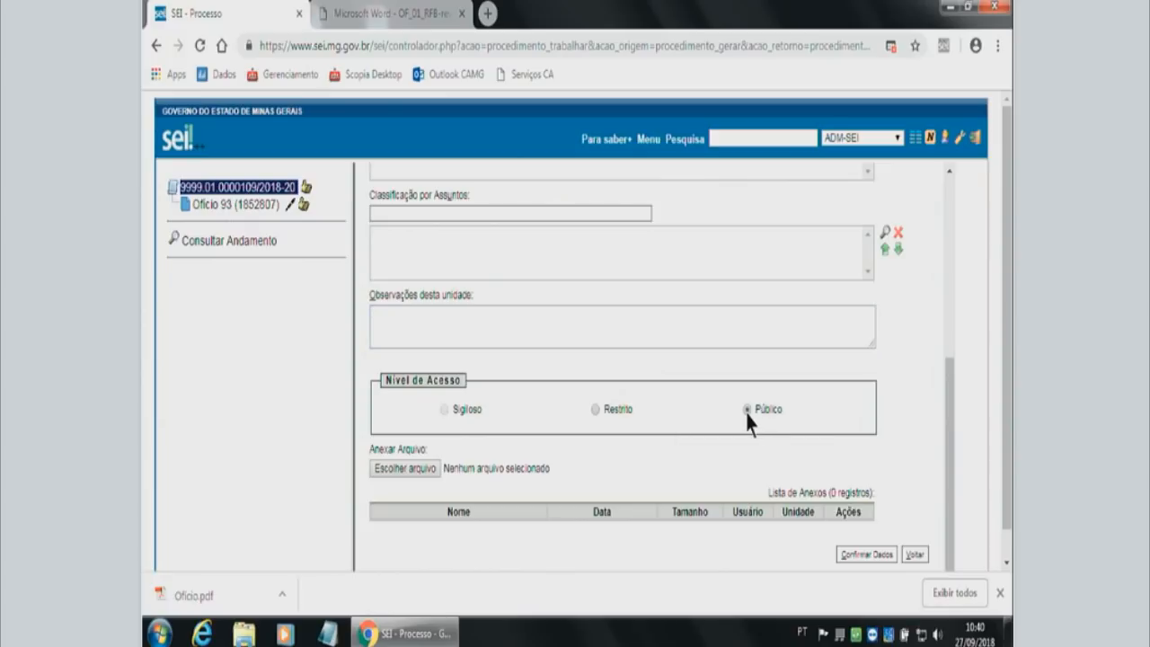
# Attach the file Ofício.pdf from the Área de Trabalho to the external document.
pyautogui.click(412, 468)
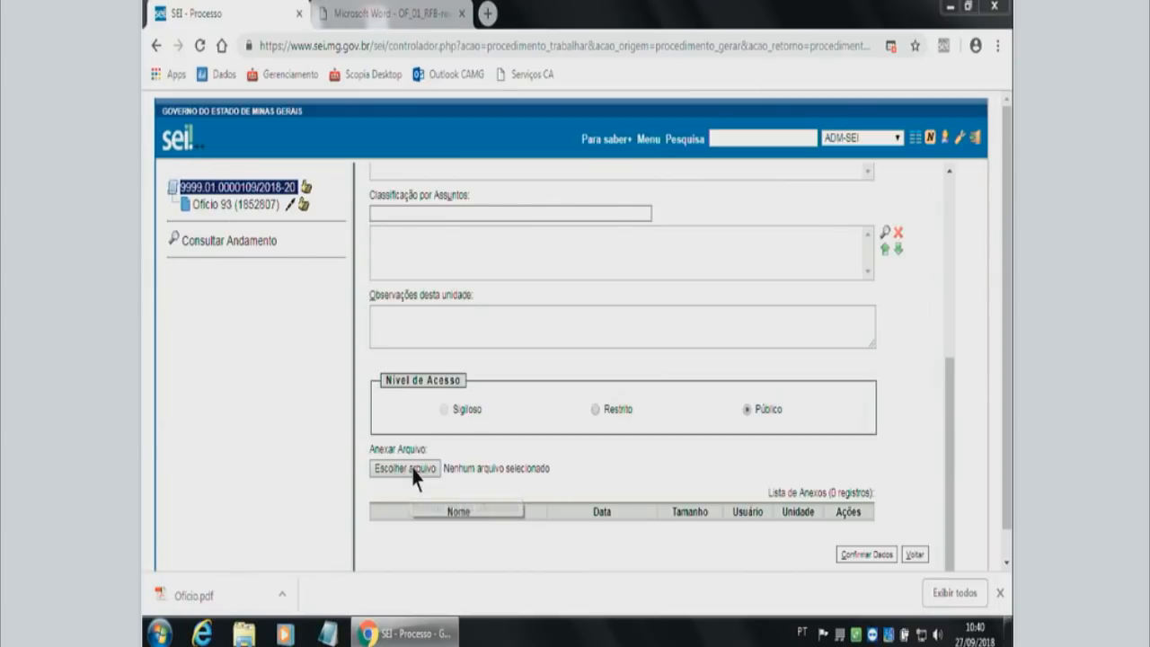
pyautogui.moveTo(601, 151); pyautogui.dragTo(580, 283)
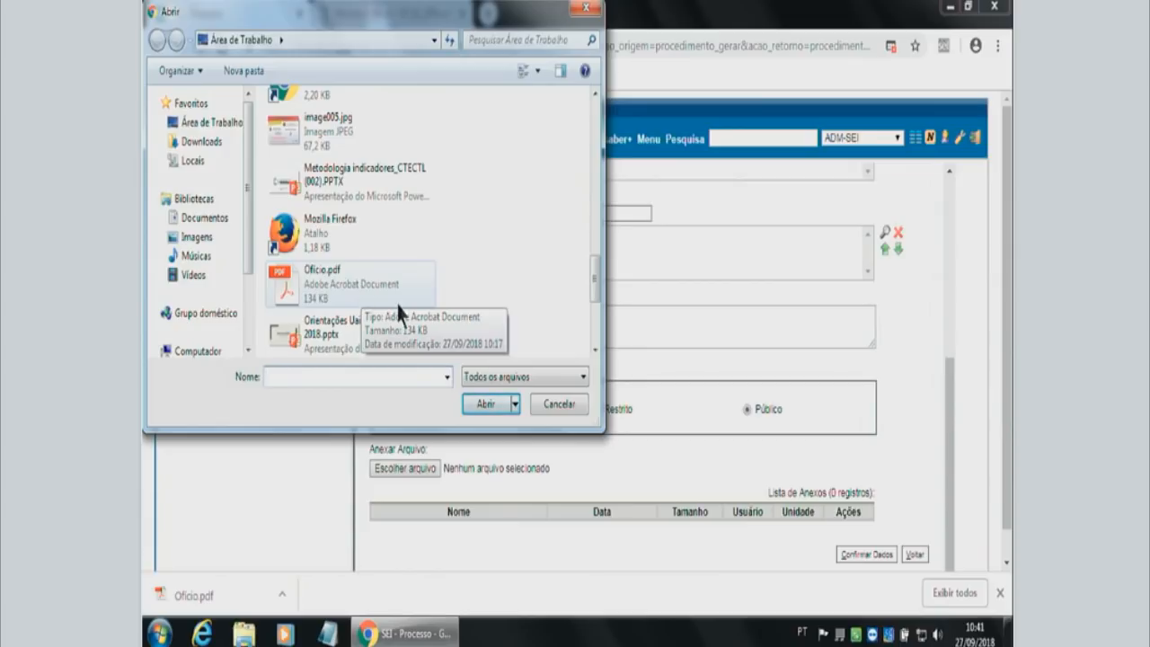
pyautogui.click(398, 304)
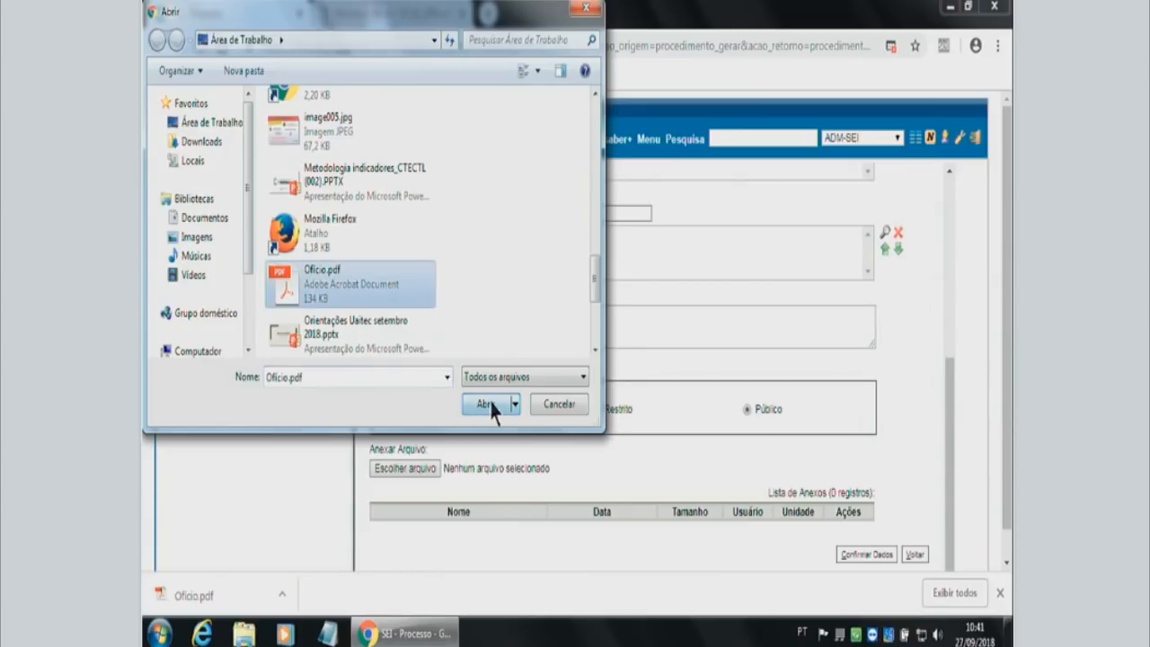
pyautogui.click(486, 405)
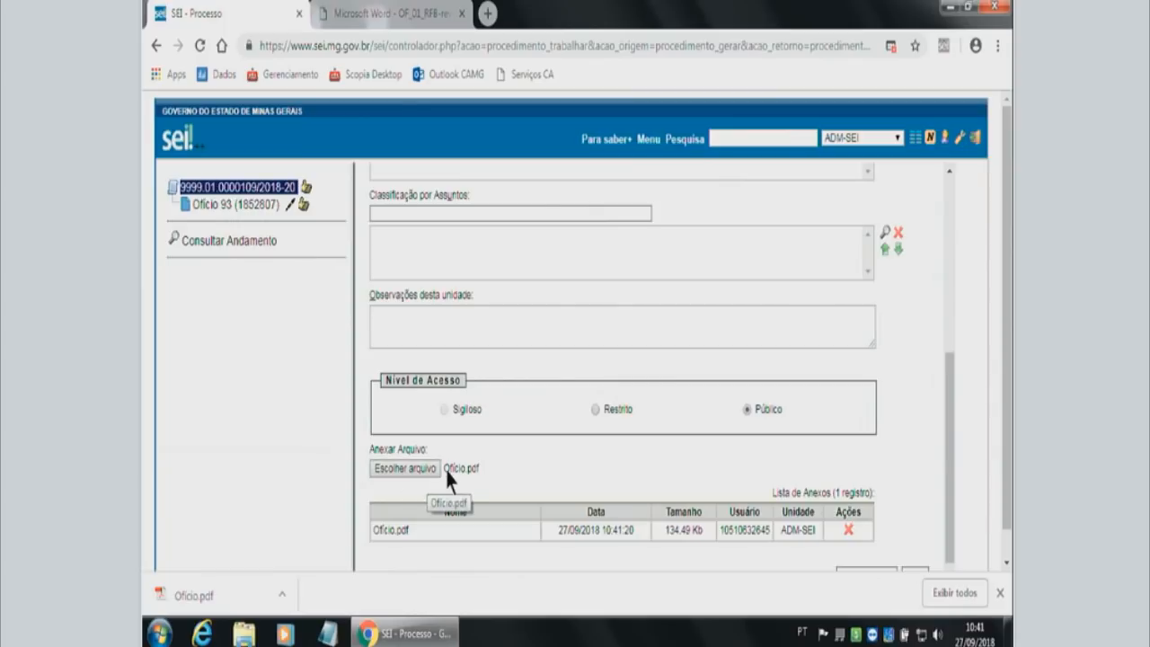
pyautogui.scroll(-1, 565, 503)
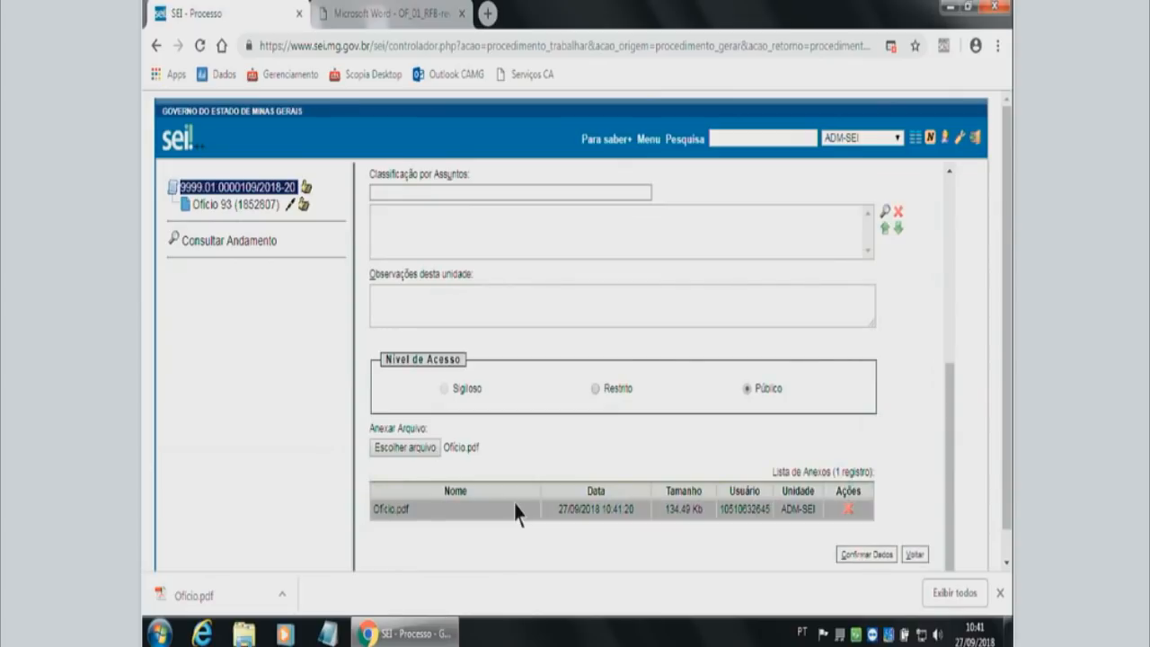
# Enter Of. N° 50 as the external document's Número / Nome na Árvore.
pyautogui.scroll(3, 516, 510)
pyautogui.scroll(1, 593, 471)
pyautogui.click(473, 291)
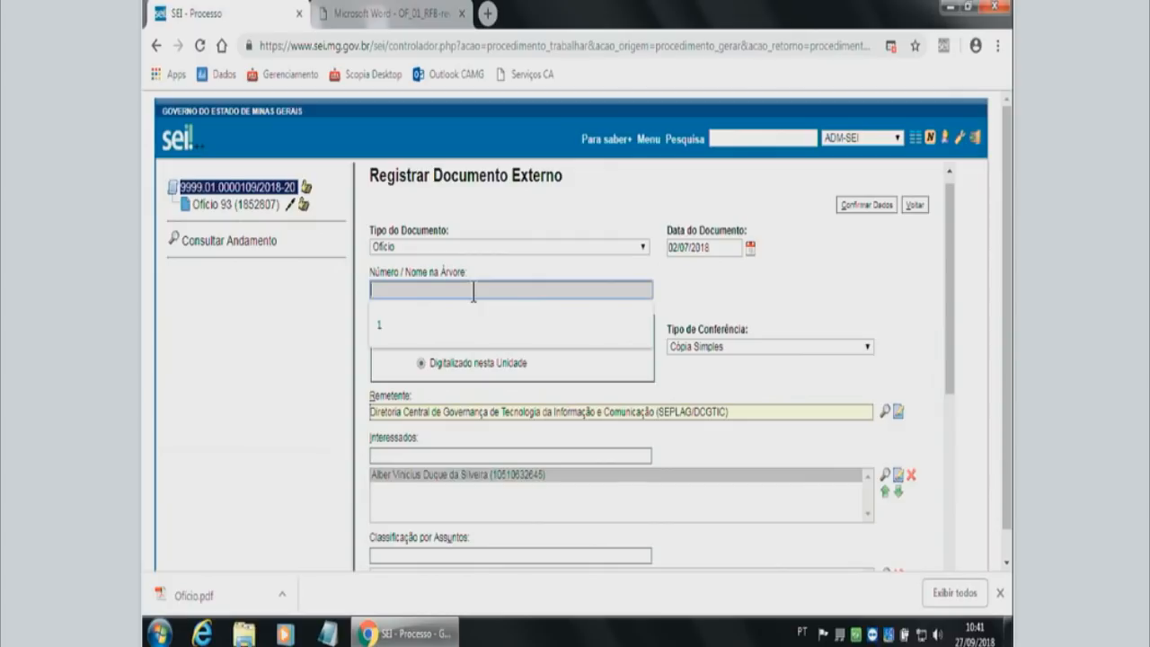
pyautogui.write('Of')
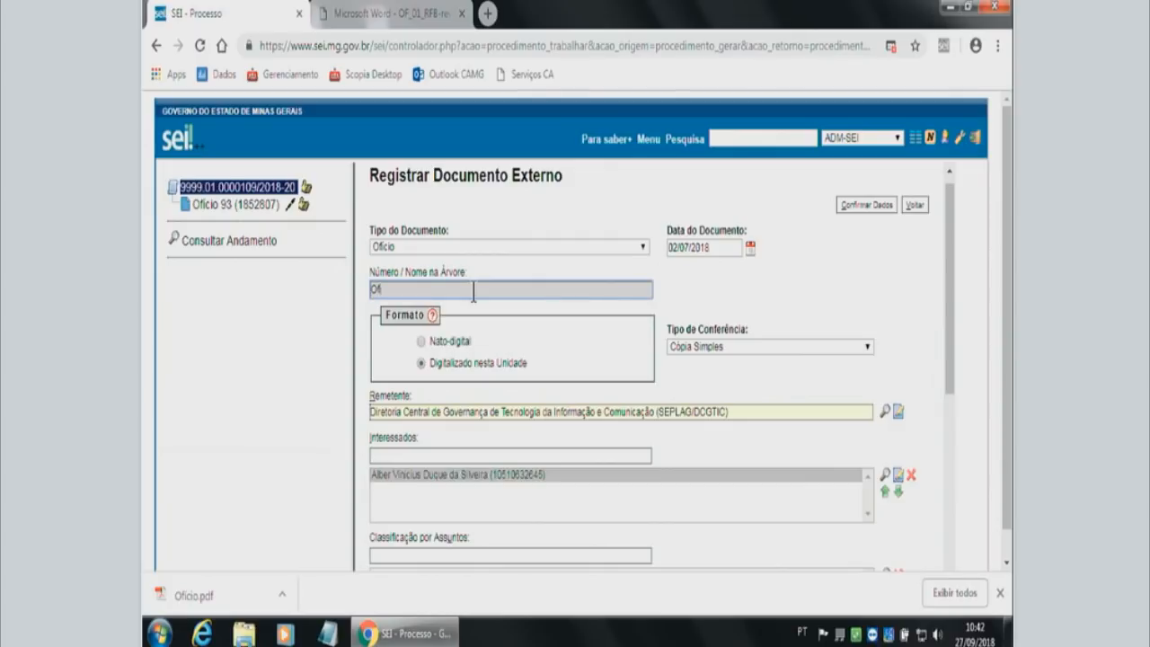
pyautogui.write('. N° 50')
pyautogui.click(711, 286)
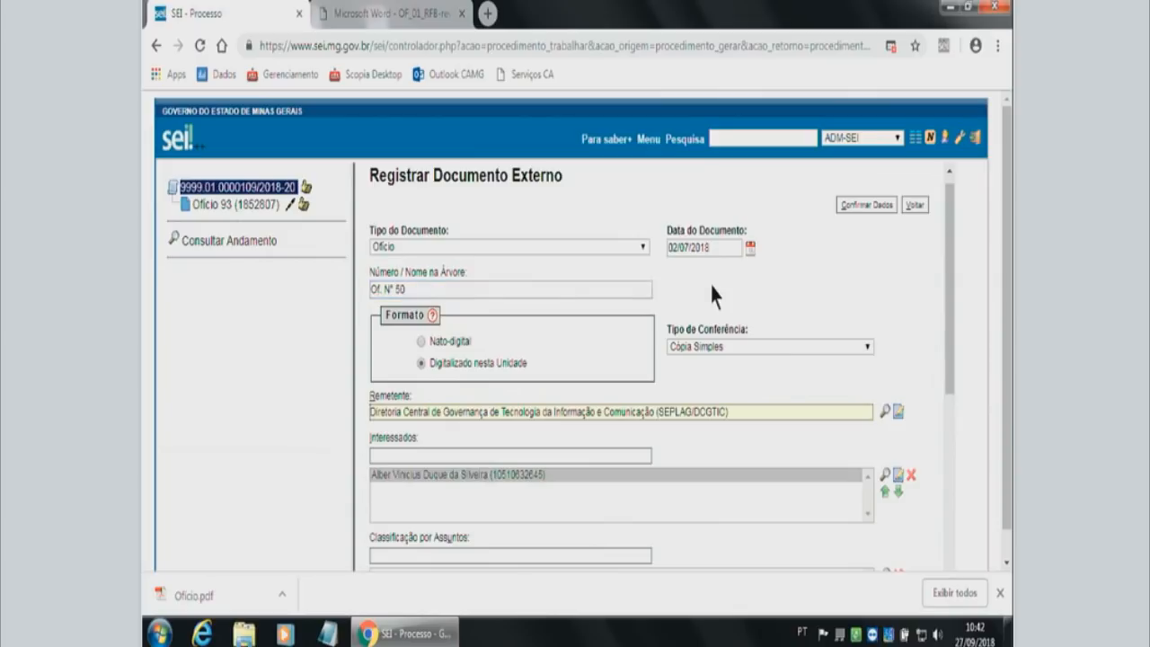
# Confirm the external document's data to register it in the process.
pyautogui.scroll(-1, 776, 364)
pyautogui.scroll(-3, 780, 382)
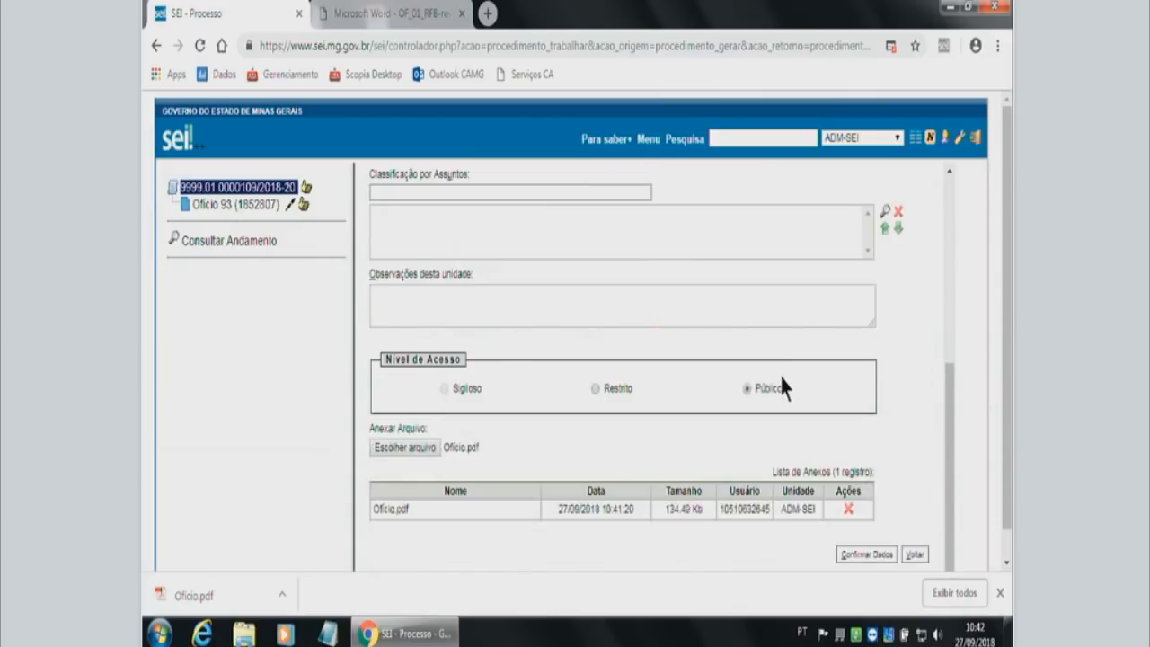
pyautogui.click(866, 554)
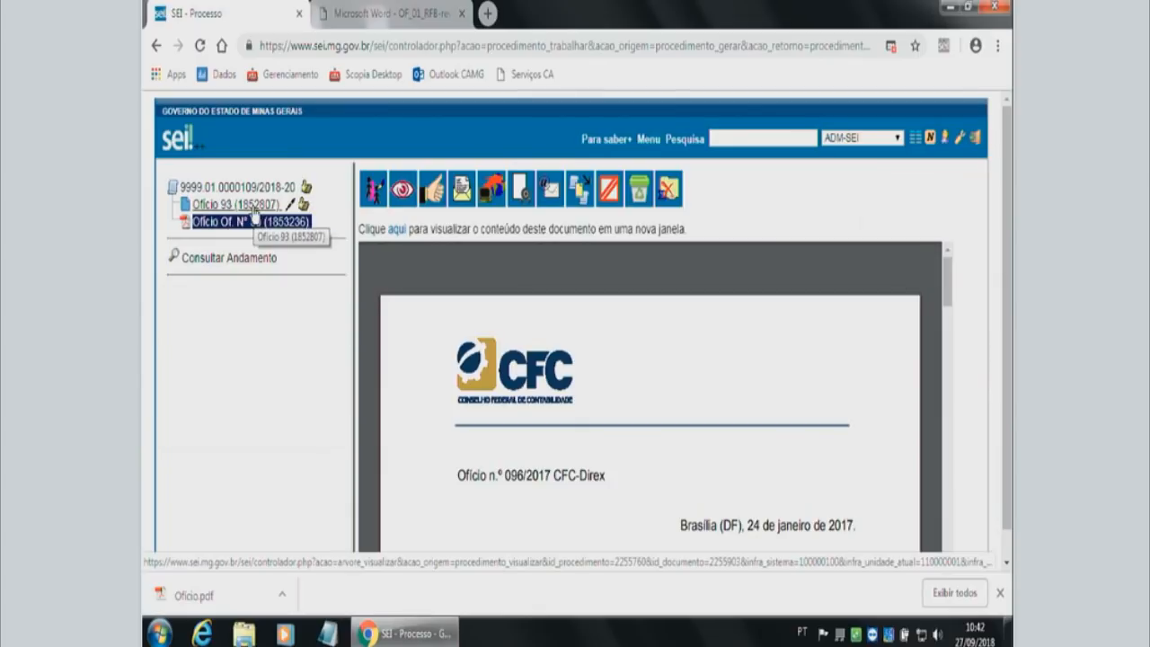
# Compare the contents of Ofício 93 and the external Ofício Of. N° 50, and return to the process in the tree.
pyautogui.click(218, 207)
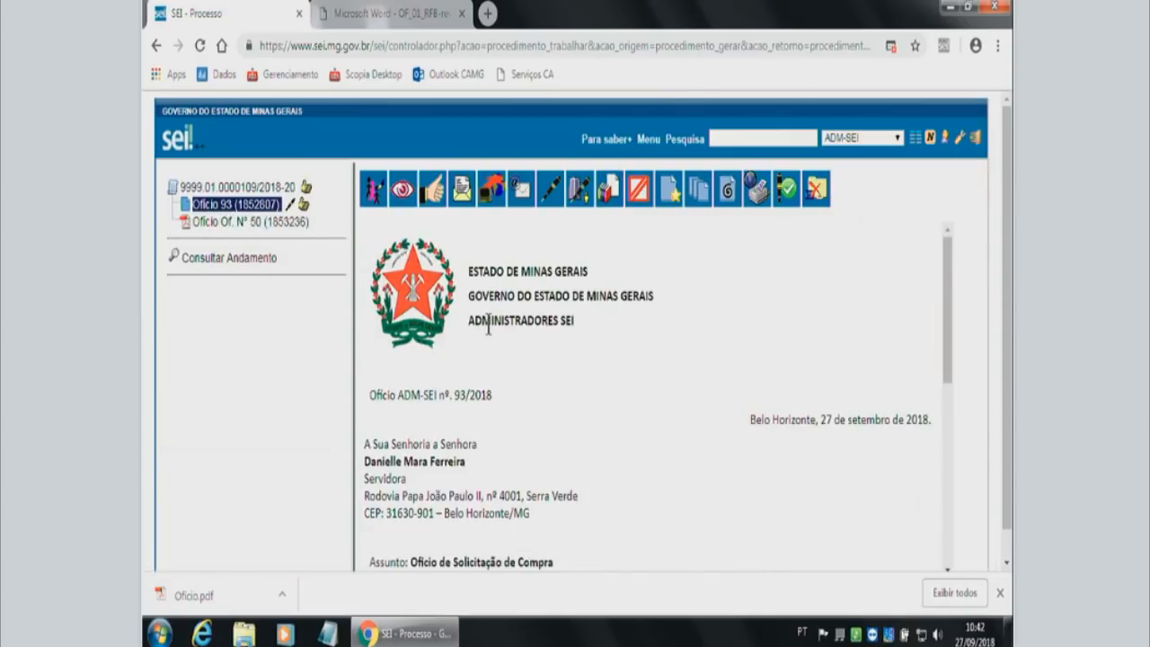
pyautogui.scroll(-2, 597, 347)
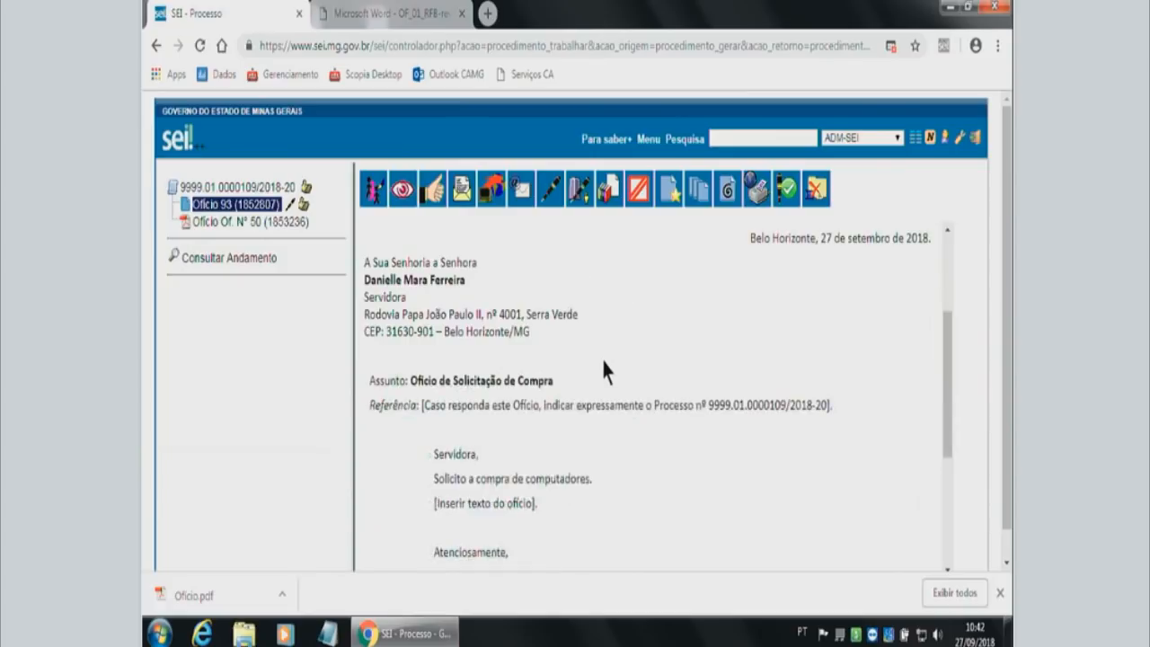
pyautogui.scroll(2, 602, 368)
pyautogui.click(247, 222)
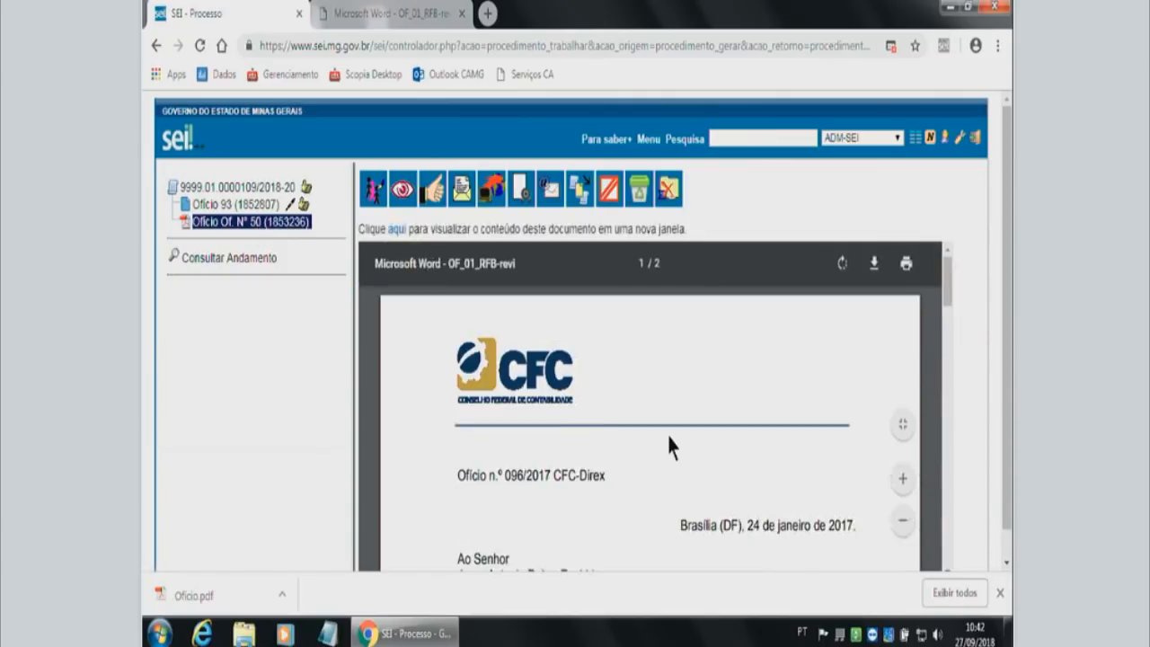
pyautogui.moveTo(948, 304); pyautogui.dragTo(948, 344)
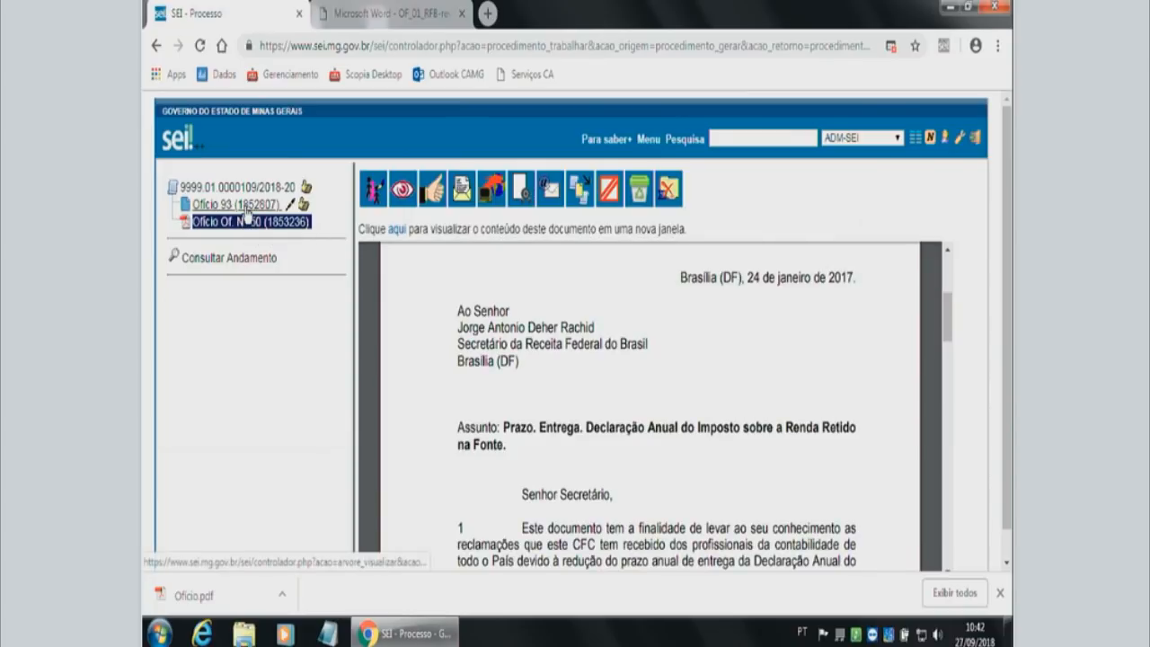
pyautogui.click(249, 189)
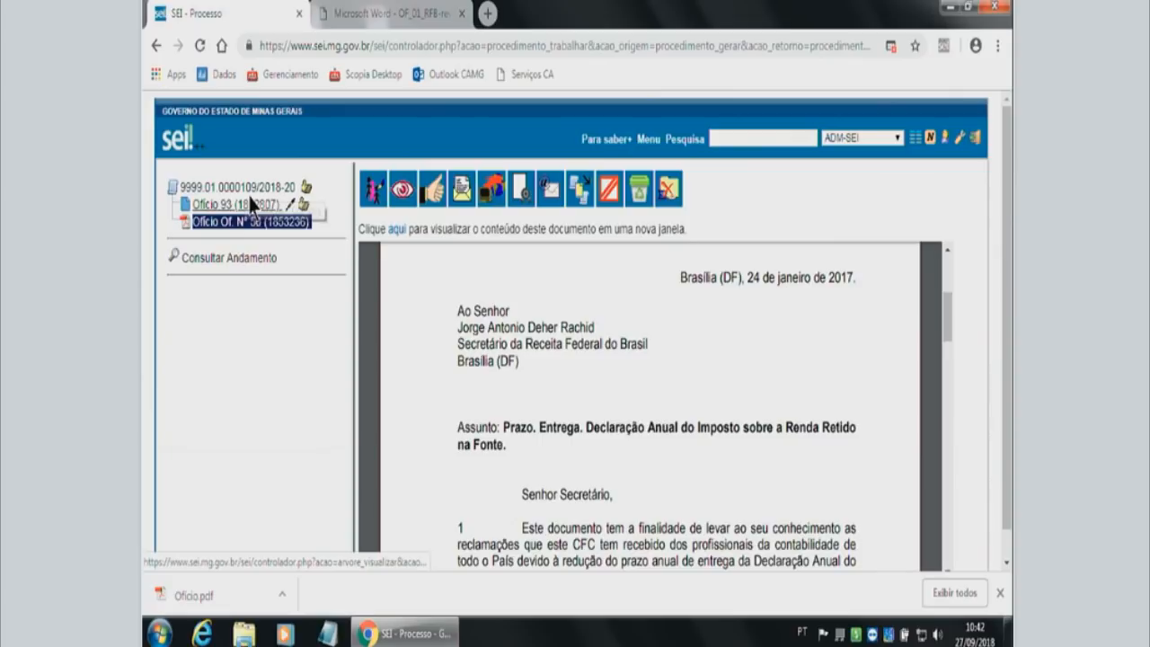
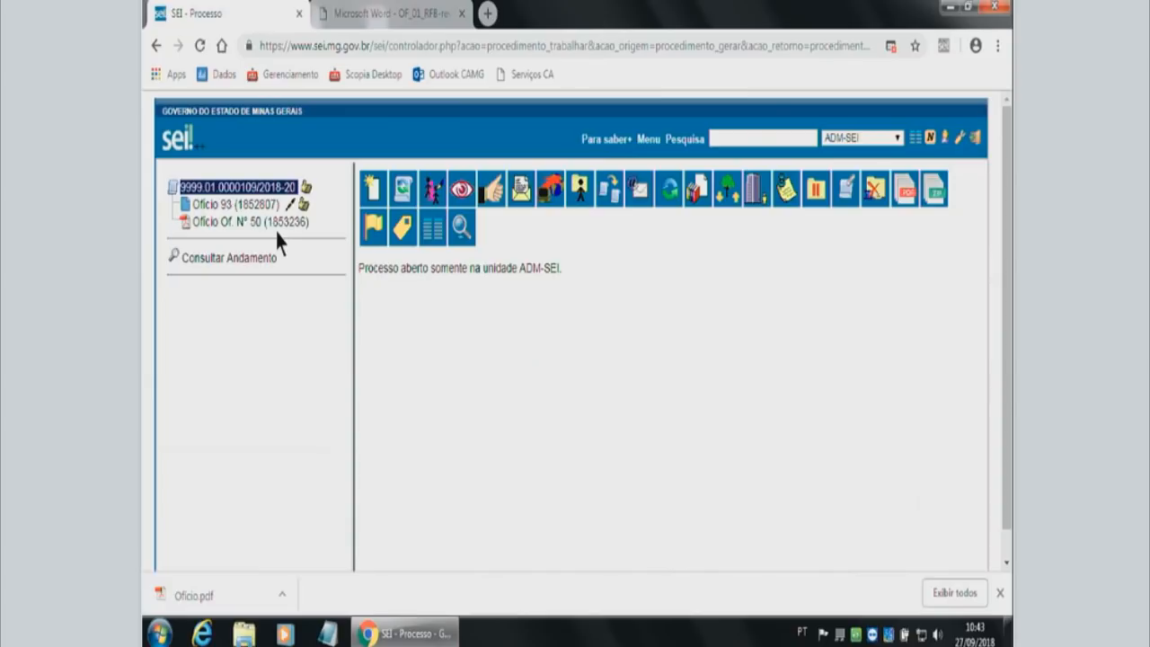
# Review the content of the external Ofício Of. N° 50 and return to the process in the tree.
pyautogui.click(249, 223)
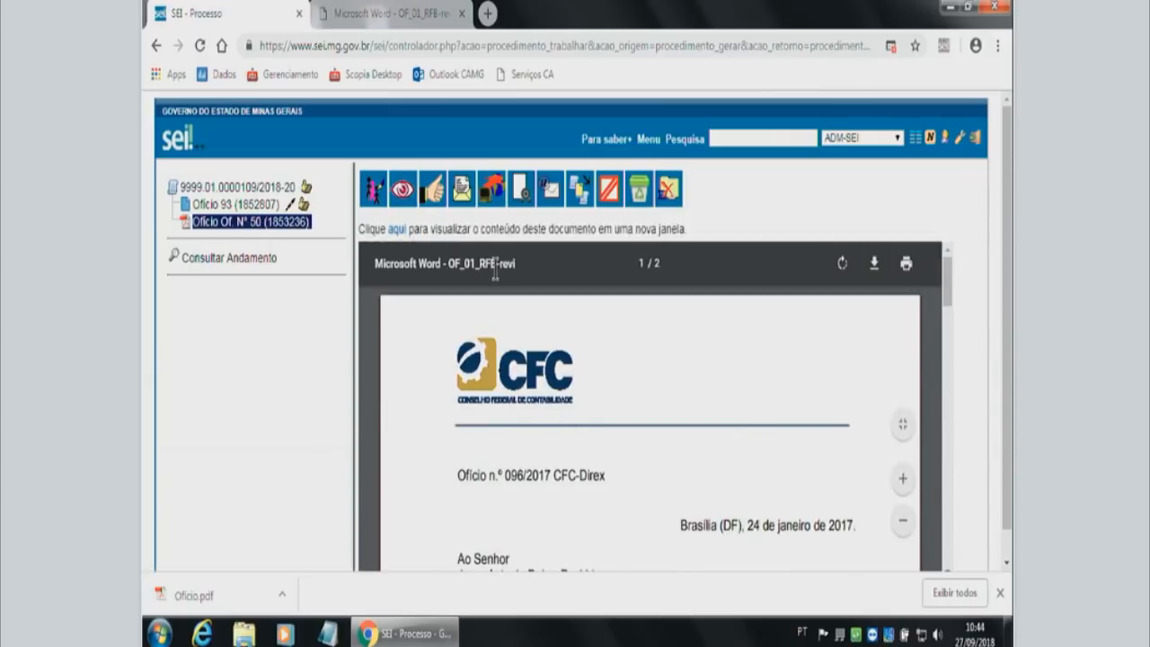
pyautogui.scroll(-1, 529, 363)
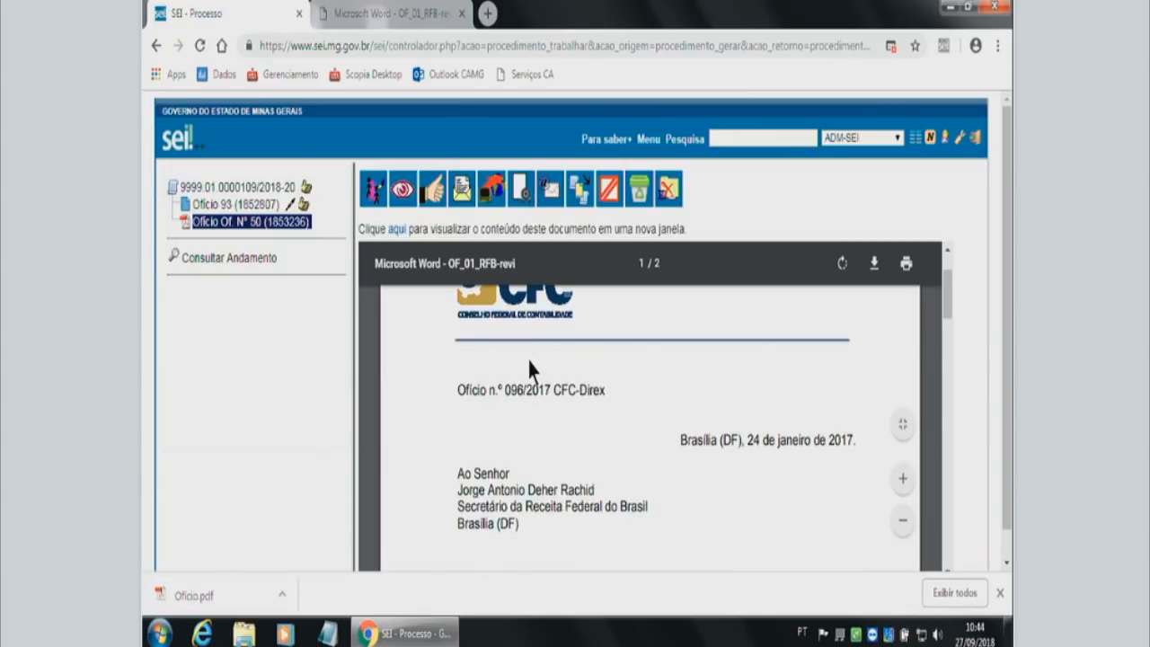
pyautogui.scroll(-2, 529, 363)
pyautogui.scroll(4, 530, 367)
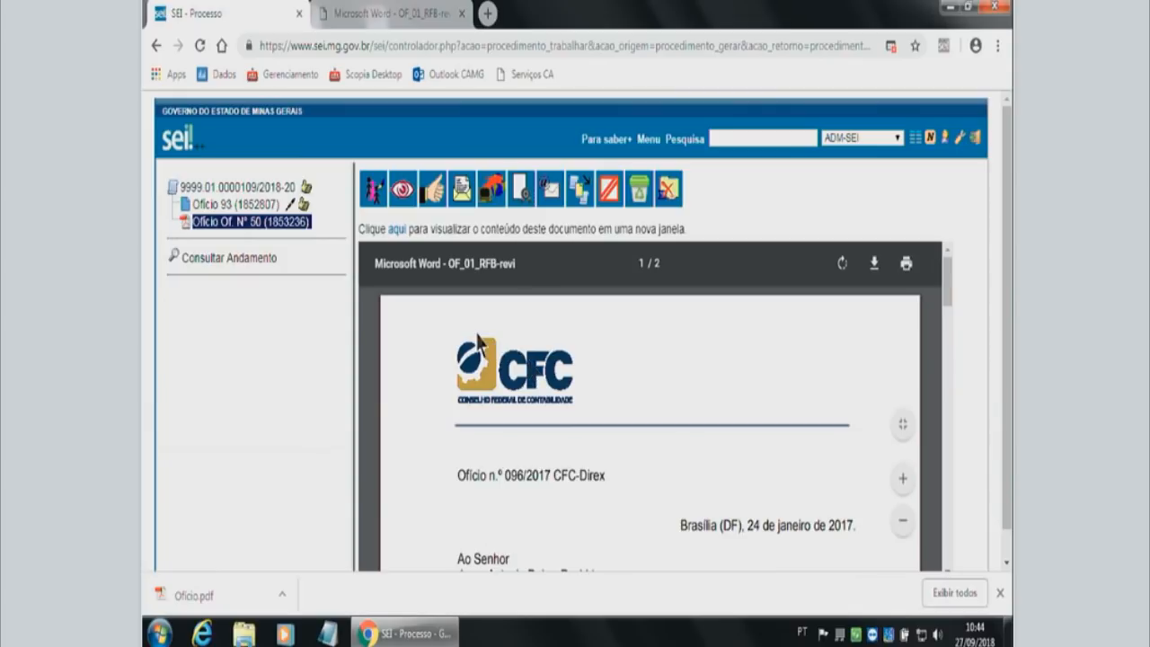
pyautogui.click(222, 190)
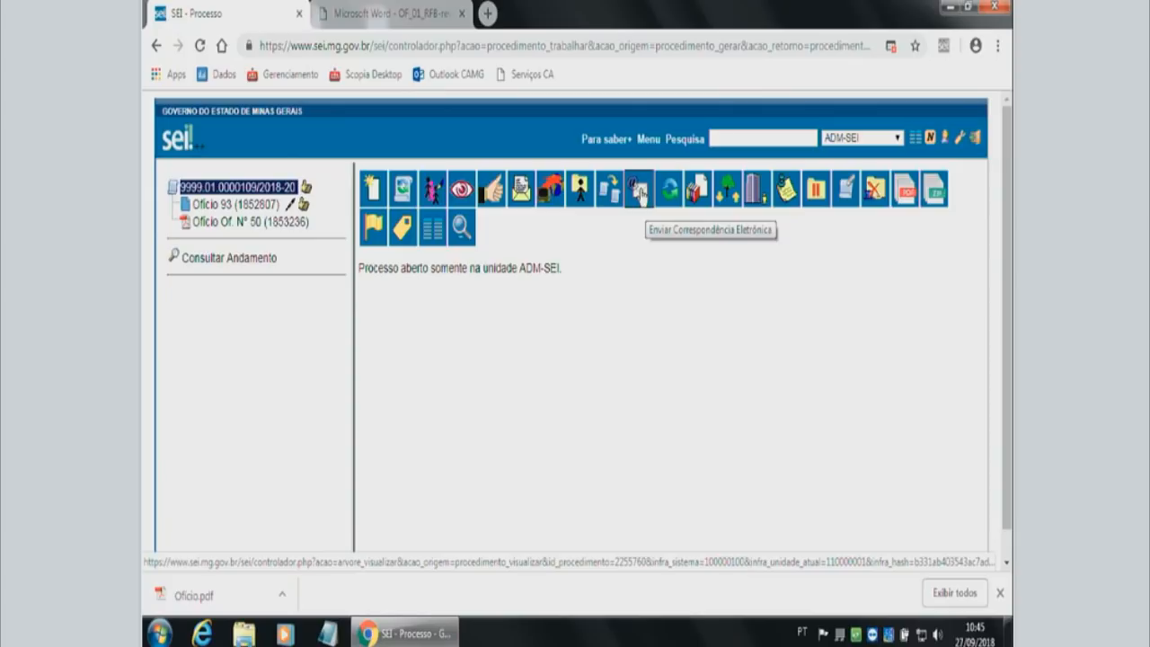
# Start an electronic correspondence from the process, widen its window, and choose the SEI service unit's e-mail address as sender.
pyautogui.click(639, 190)
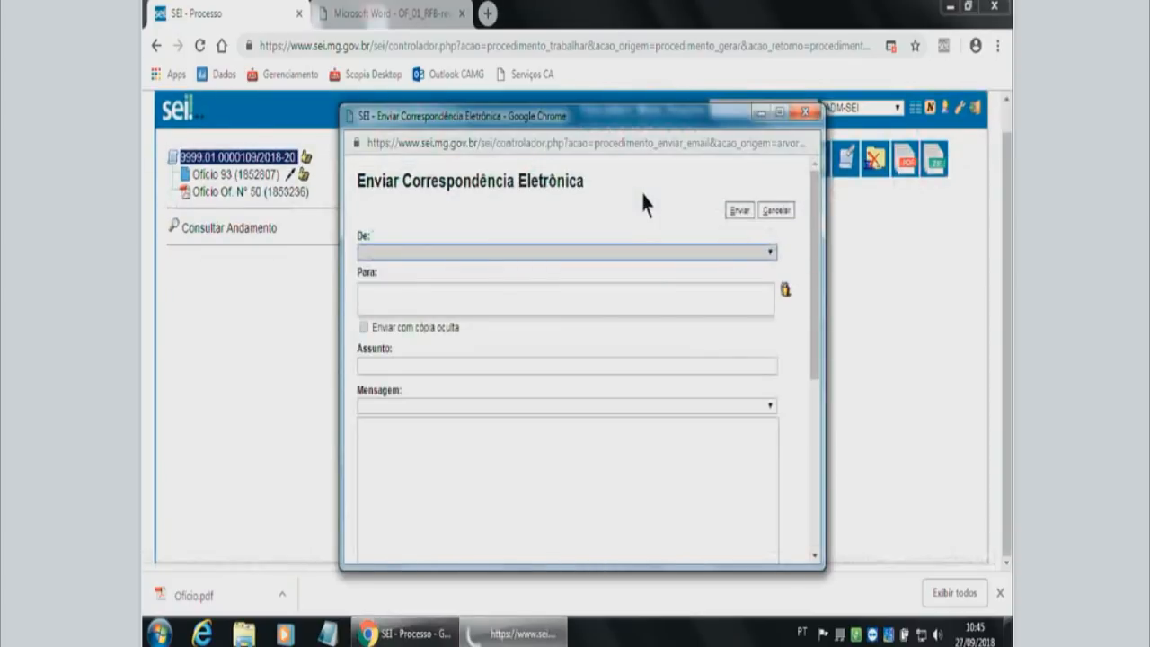
pyautogui.moveTo(824, 224); pyautogui.dragTo(919, 223)
pyautogui.click(433, 252)
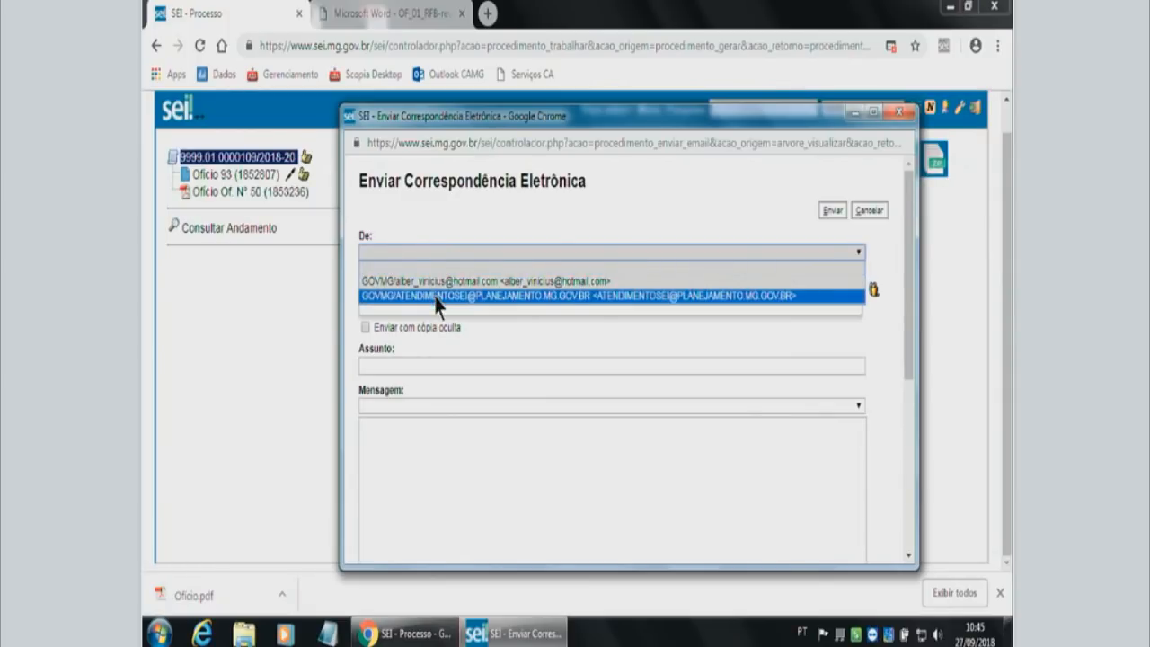
pyautogui.click(438, 298)
# Add the SEI service unit's e-mail address as the correspondence's recipient.
pyautogui.click(445, 297)
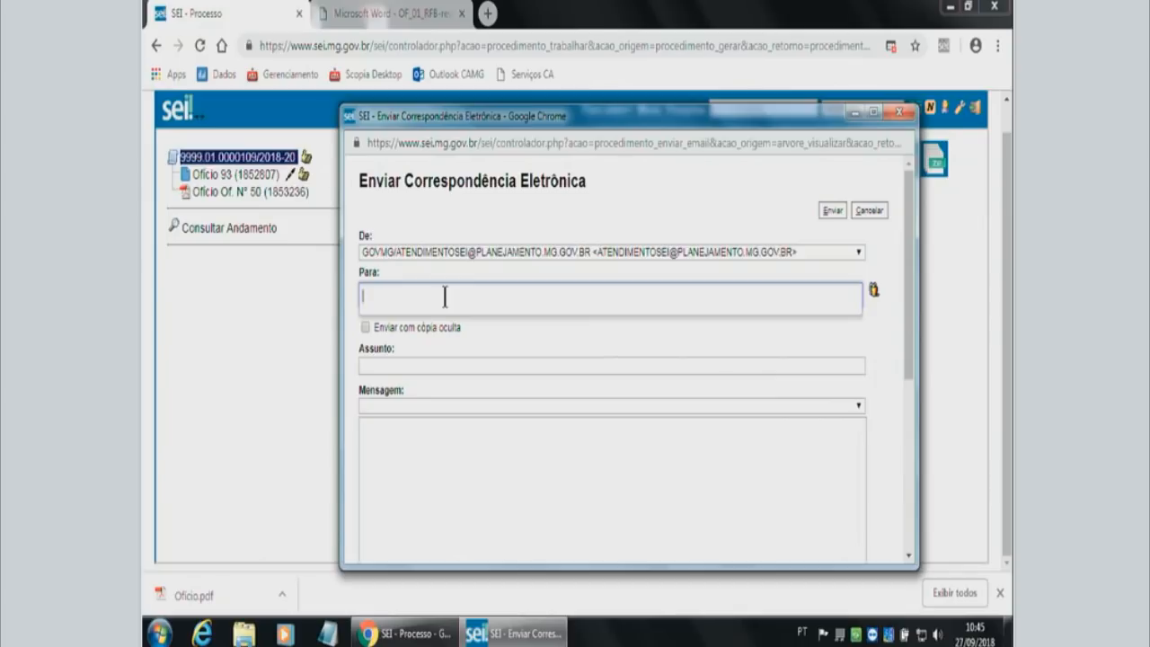
pyautogui.write('a')
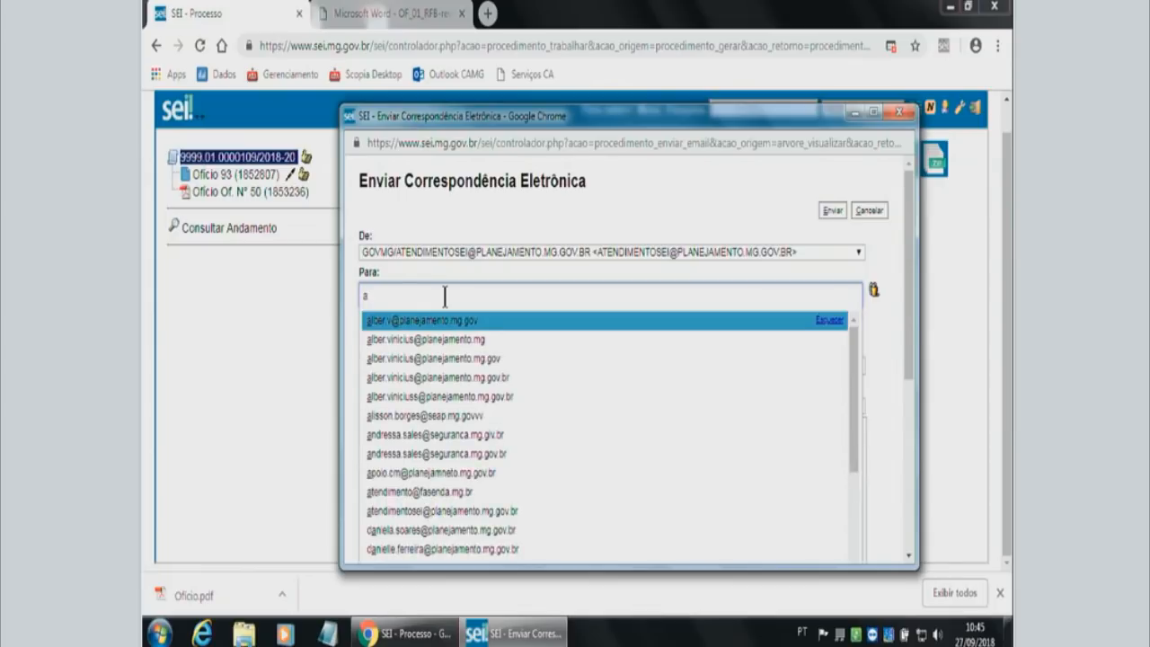
pyautogui.write('te')
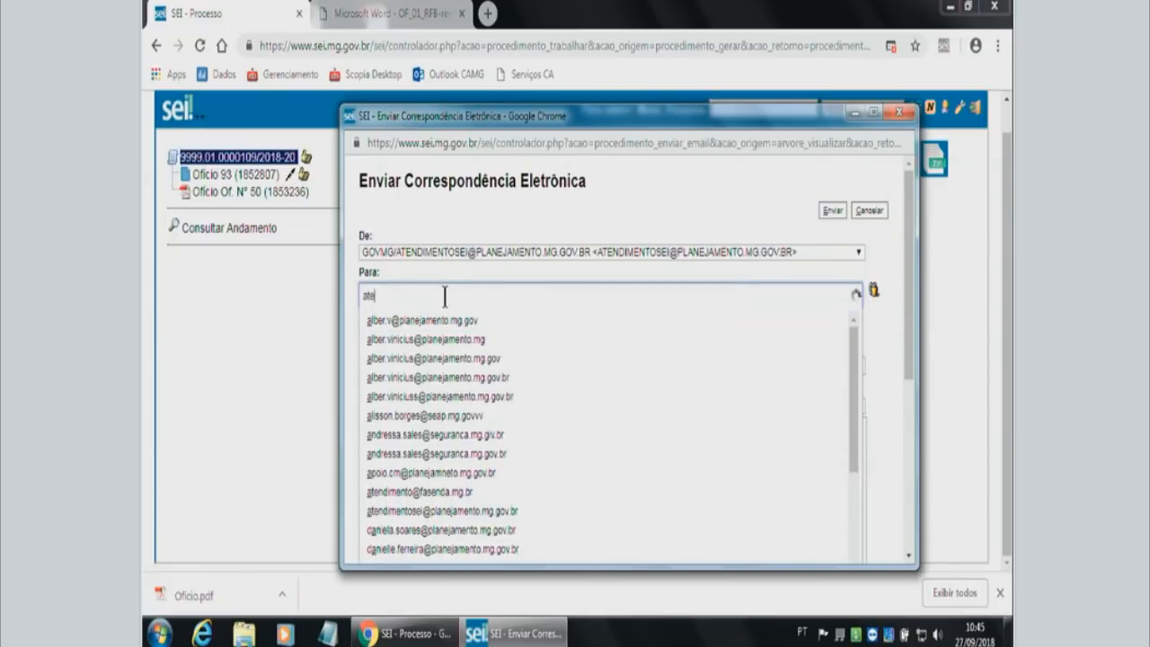
pyautogui.write('ndi')
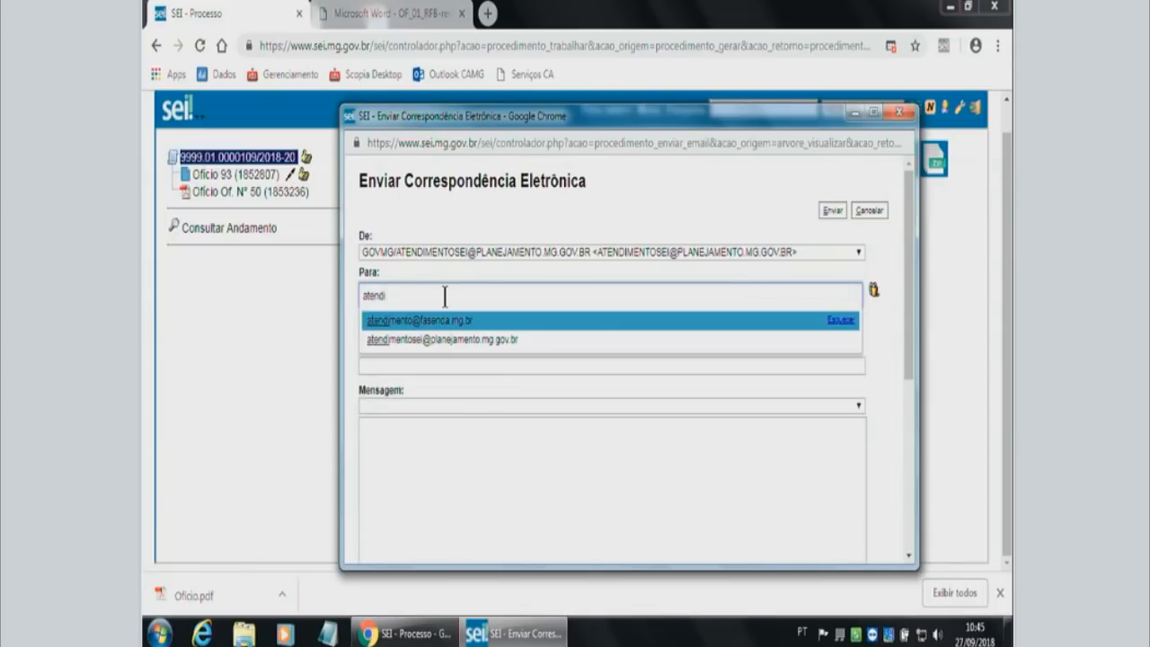
pyautogui.click(492, 342)
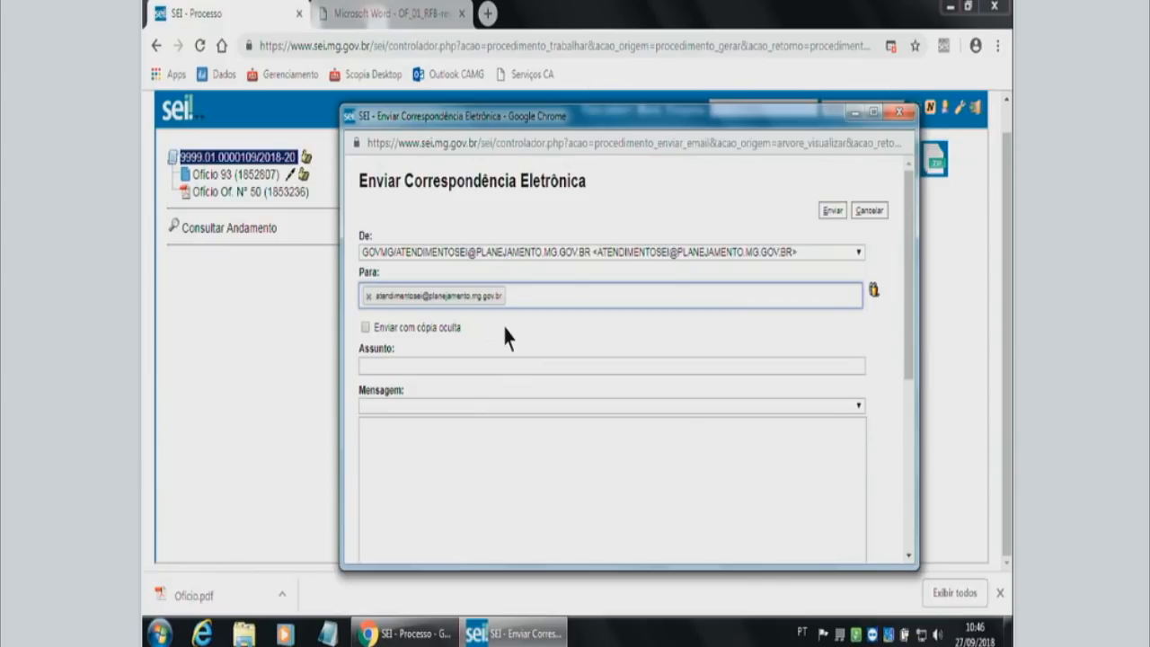
# Enter "Processo de Compras" as the e-mail's subject.
pyautogui.click(486, 370)
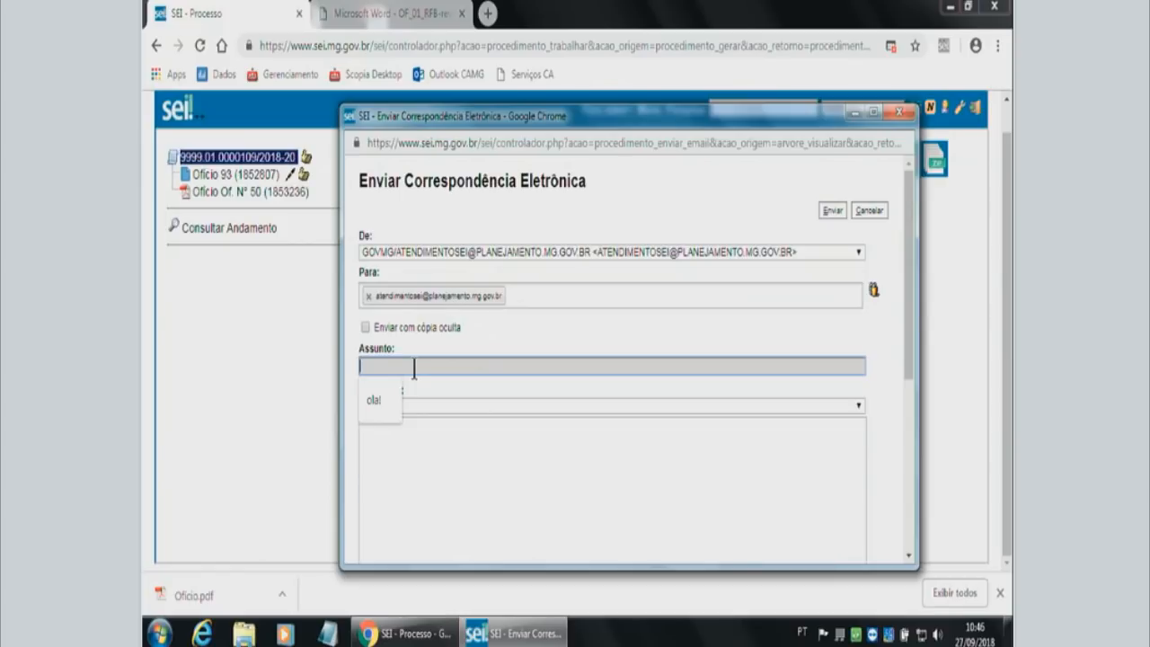
pyautogui.write('Processo ')
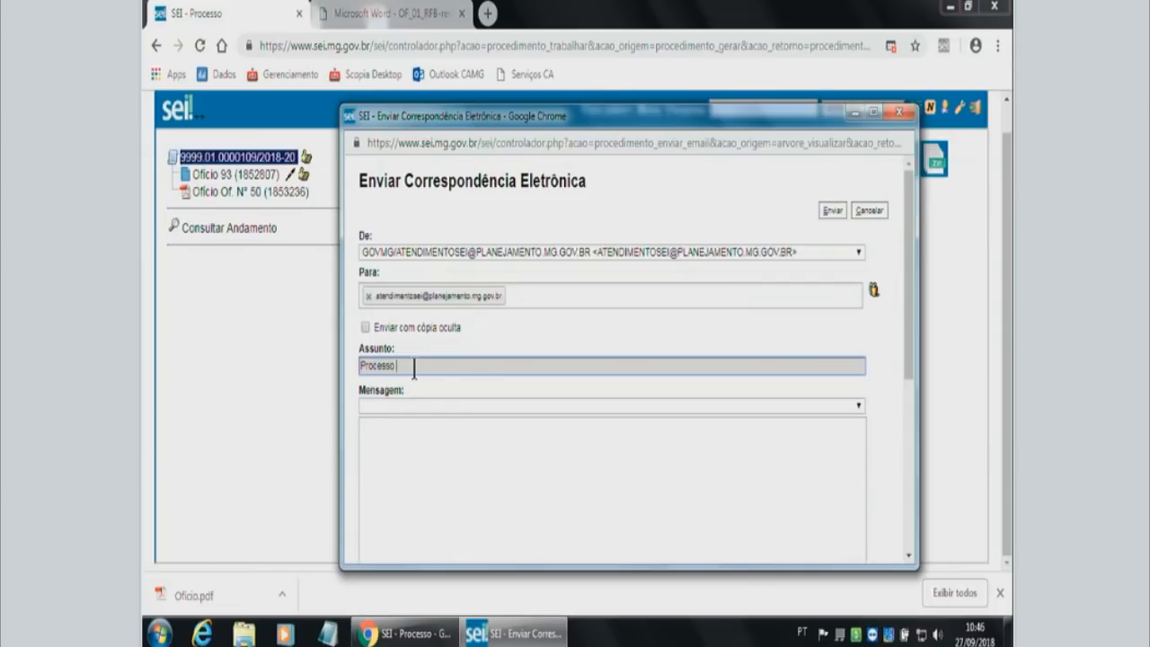
pyautogui.write('de Compras')
# Write the e-mail message "Segue os documentos do processo de compras de computadores.".
pyautogui.click(416, 433)
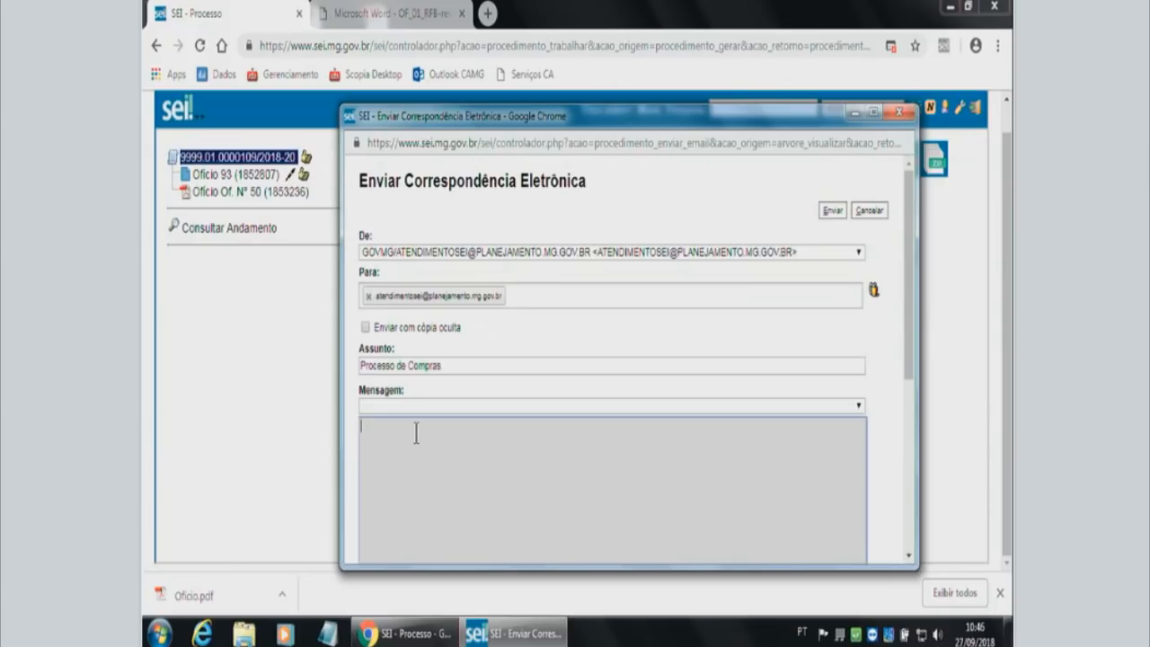
pyautogui.scroll(-2, 416, 433)
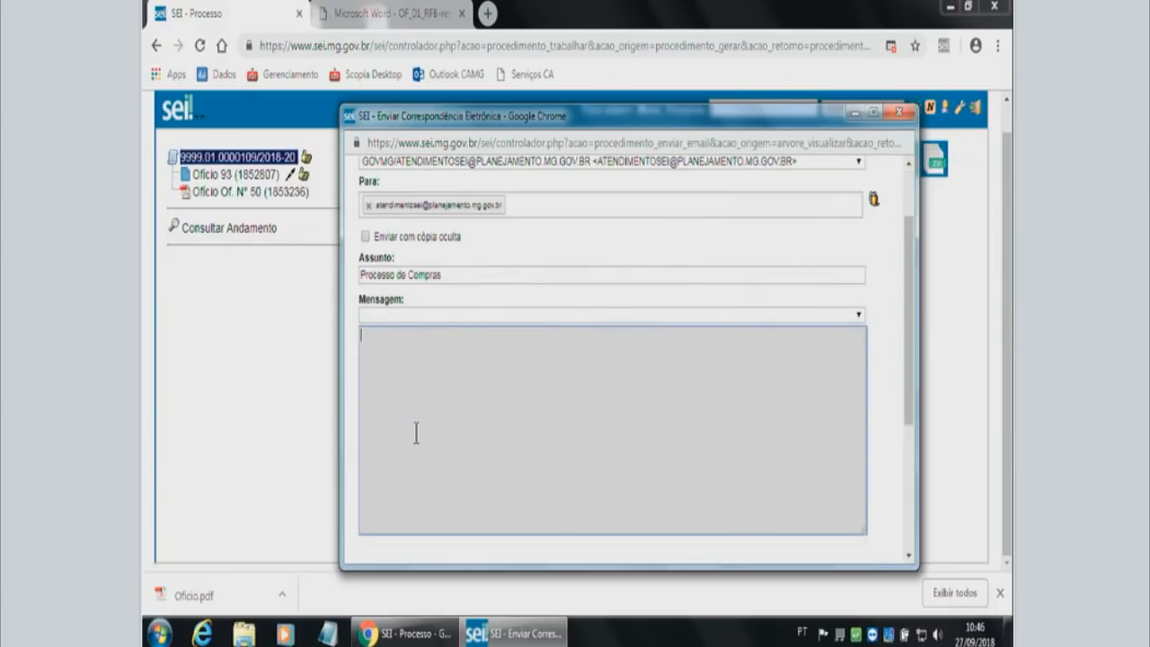
pyautogui.write('O')
pyautogui.press('BackSpace')
pyautogui.write('Segue')
pyautogui.write(' o processo')
pyautogui.press('BackSpace')
pyautogui.press('BackSpace')
pyautogui.press('BackSpace')
pyautogui.press('BackSpace')
pyautogui.press('BackSpace')
pyautogui.press('BackSpace')
pyautogui.press('BackSpace')
pyautogui.press('BackSpace')
pyautogui.write('s documentos do processo de compras de computadores.')
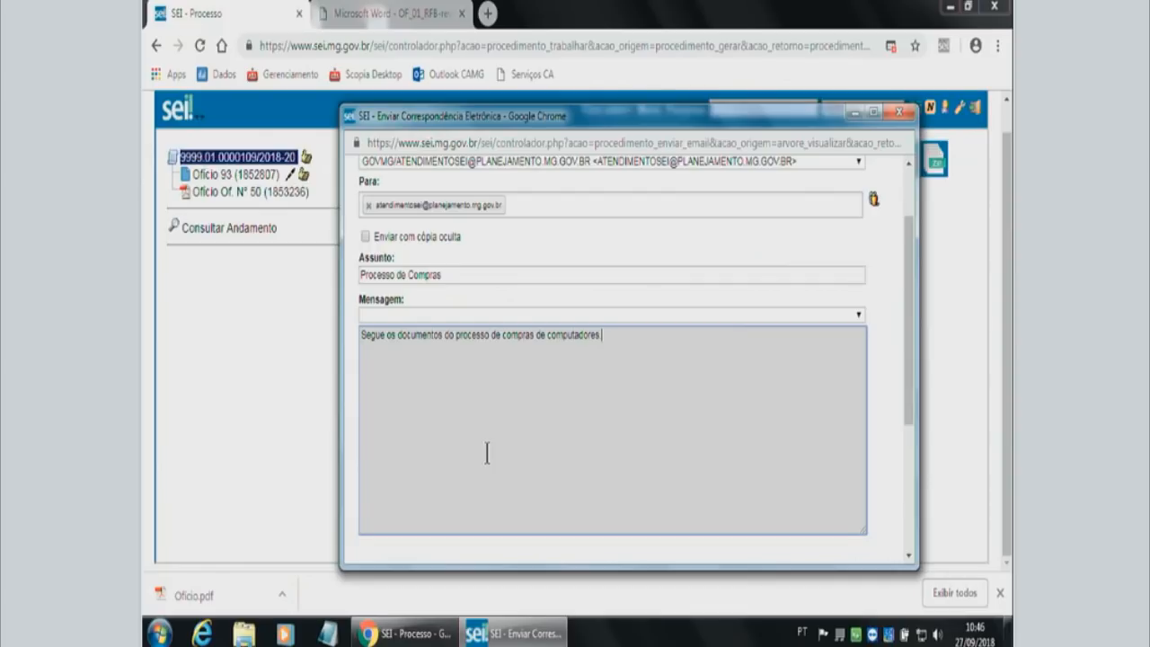
# Include both process documents, Ofício 93 and Ofício Of. N° 50, in the e-mail.
pyautogui.scroll(-4, 486, 452)
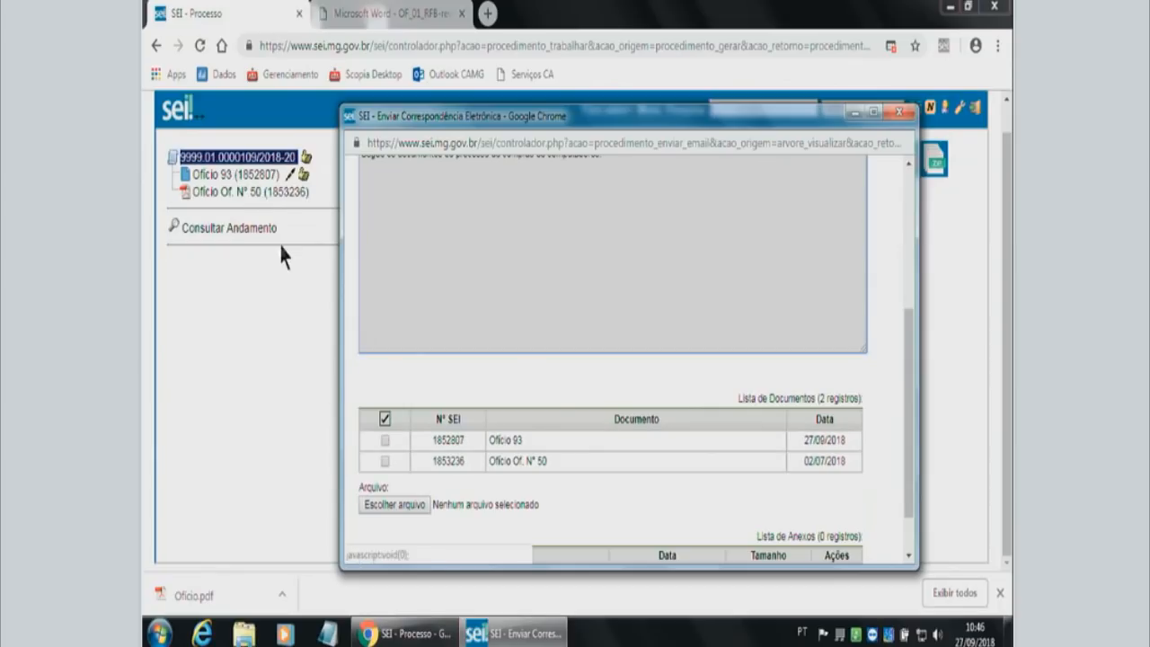
pyautogui.click(385, 441)
pyautogui.click(384, 463)
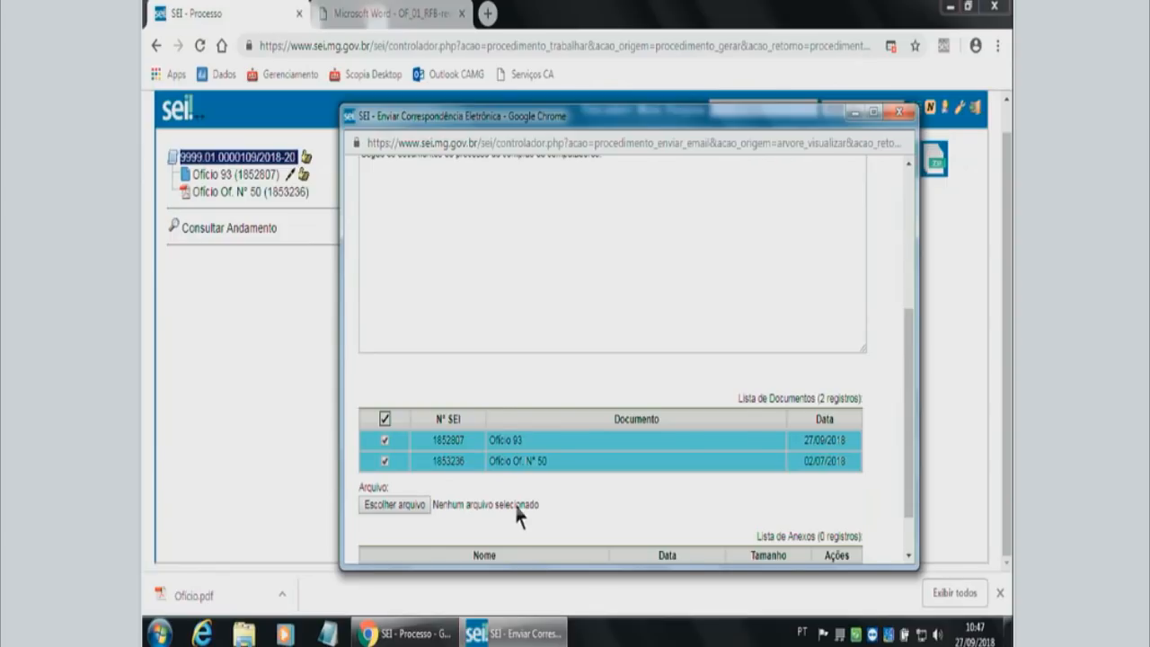
# Review the e-mail's message and selected documents, send it, and acknowledge the sending notice.
pyautogui.scroll(-1, 399, 449)
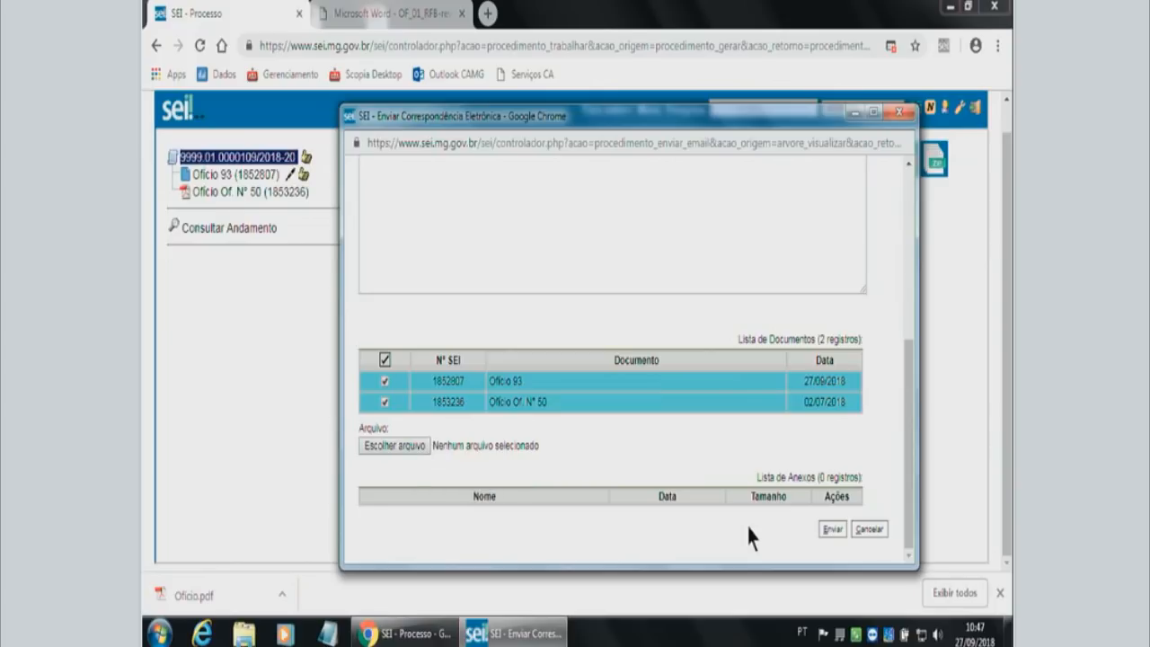
pyautogui.scroll(4, 645, 444)
pyautogui.scroll(-3, 645, 444)
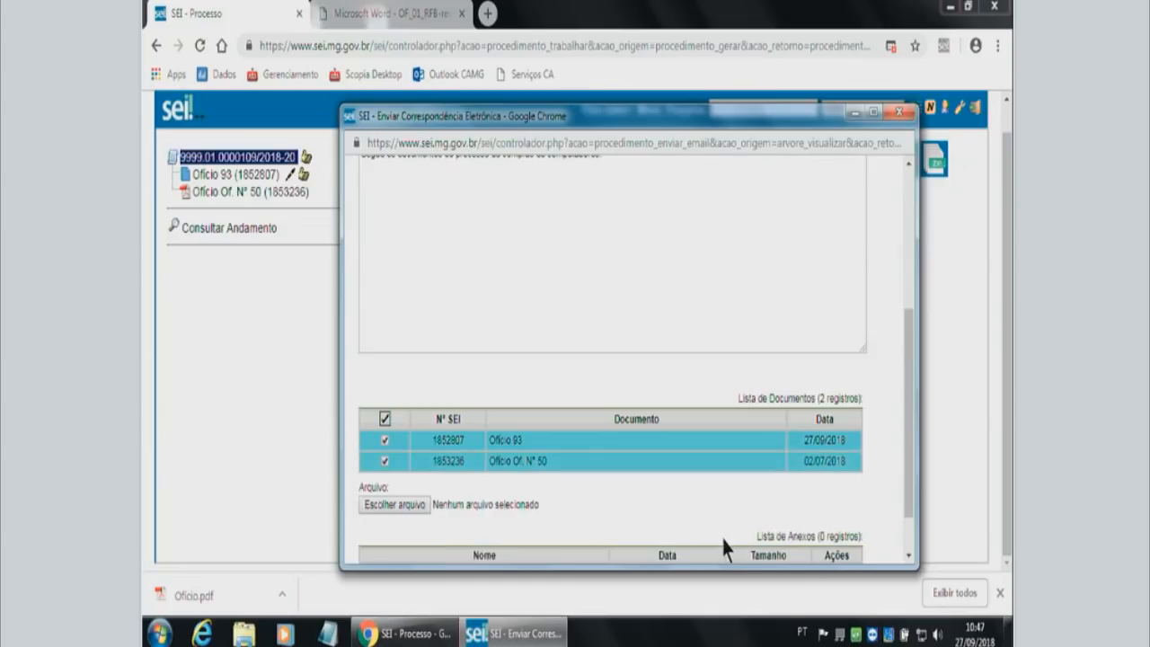
pyautogui.scroll(-1, 722, 537)
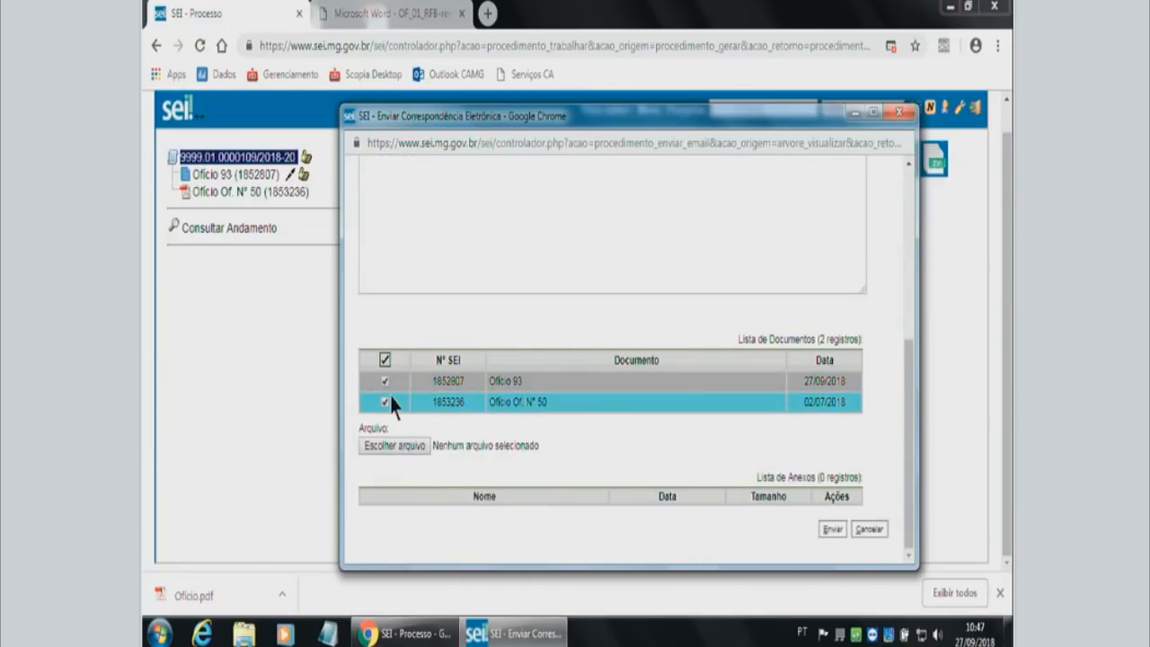
pyautogui.scroll(2, 536, 257)
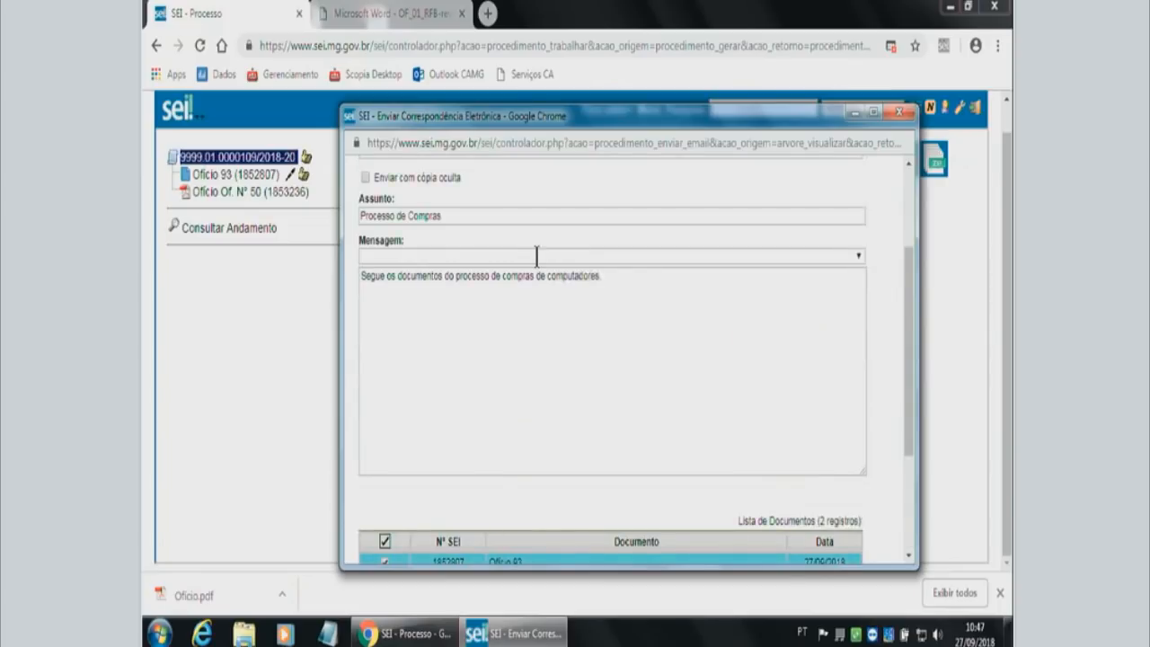
pyautogui.scroll(-2, 536, 257)
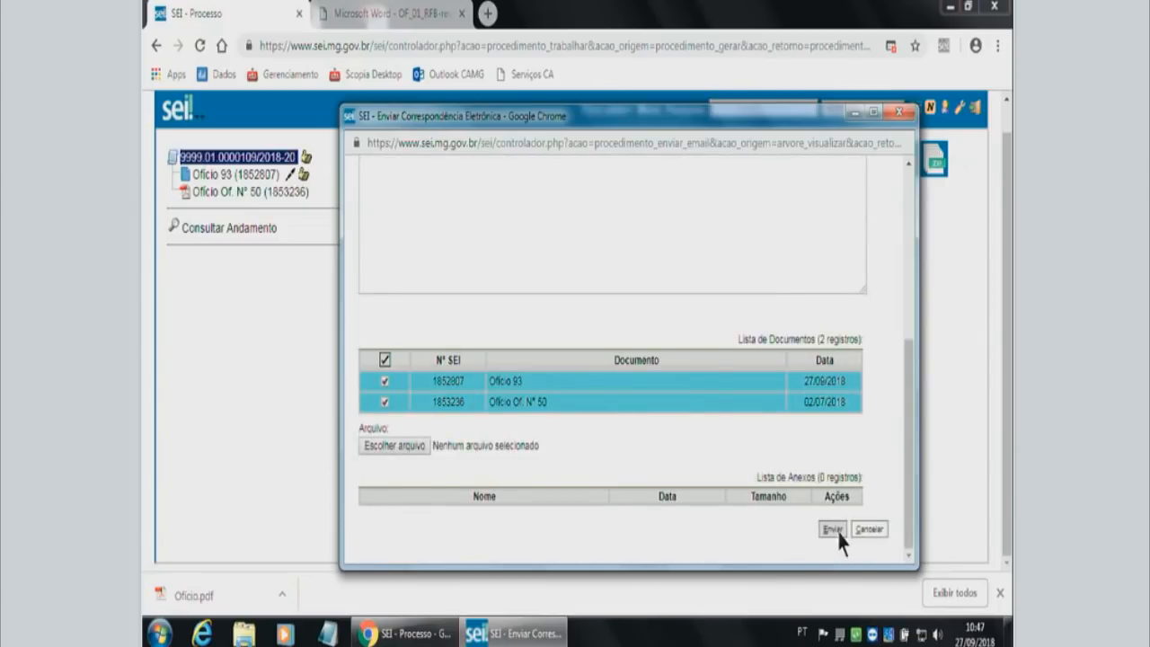
pyautogui.click(833, 530)
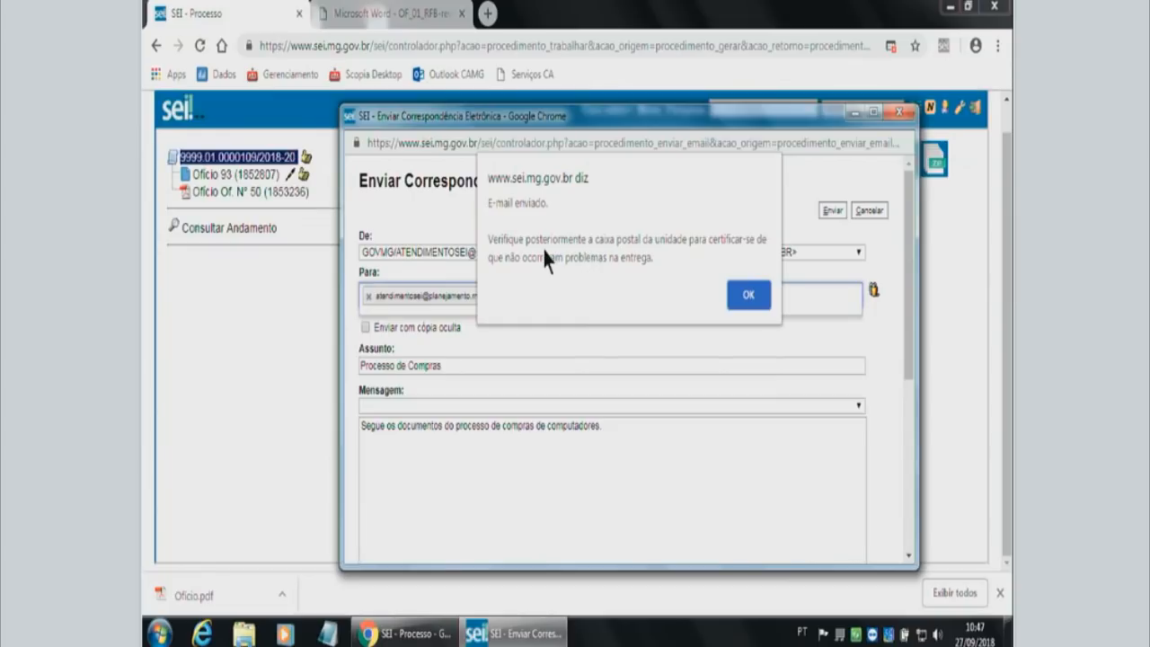
pyautogui.click(749, 297)
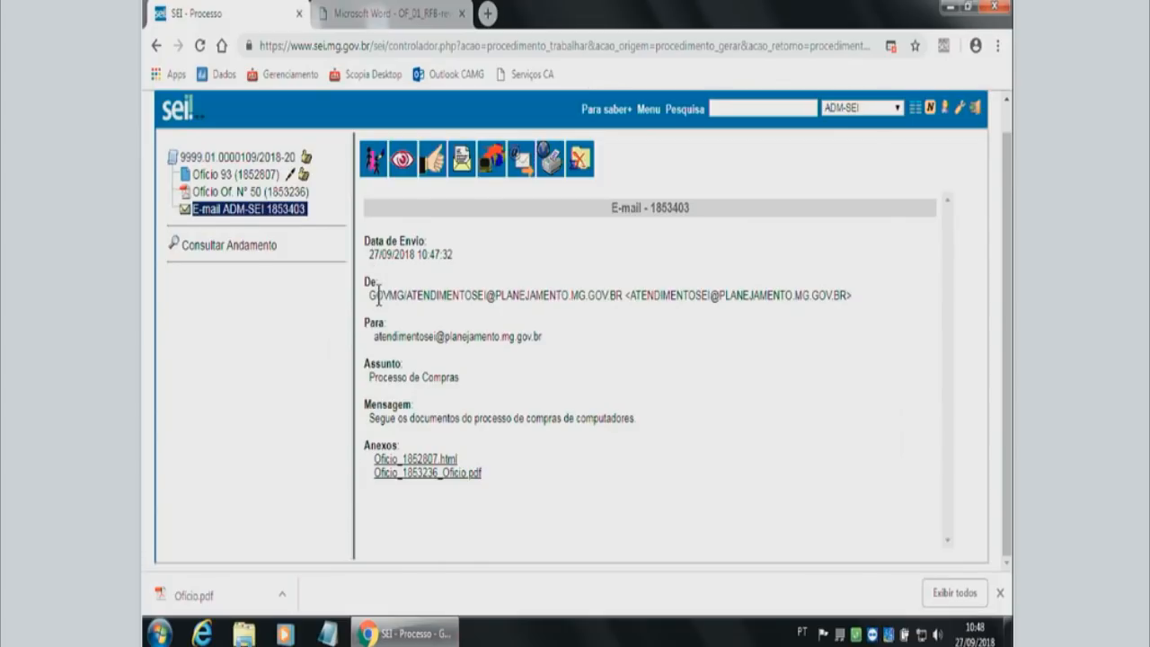
# Check the sender and subject in the sent e-mail's record, and return to the process in the tree.
pyautogui.moveTo(374, 295); pyautogui.dragTo(530, 297)
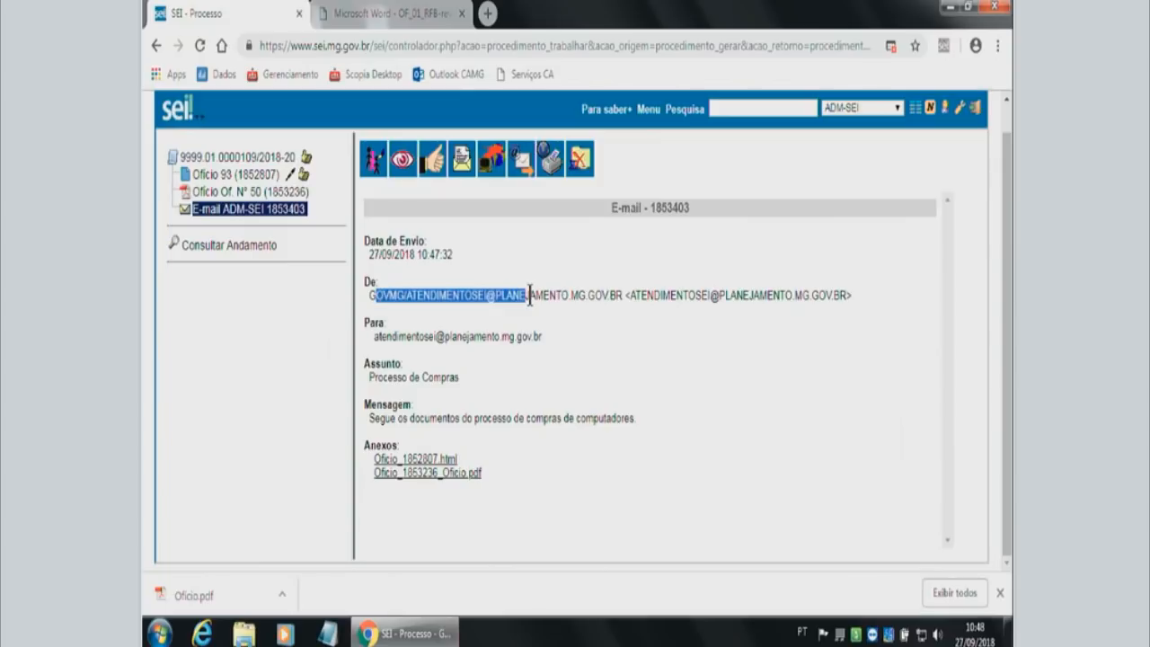
pyautogui.click(670, 292)
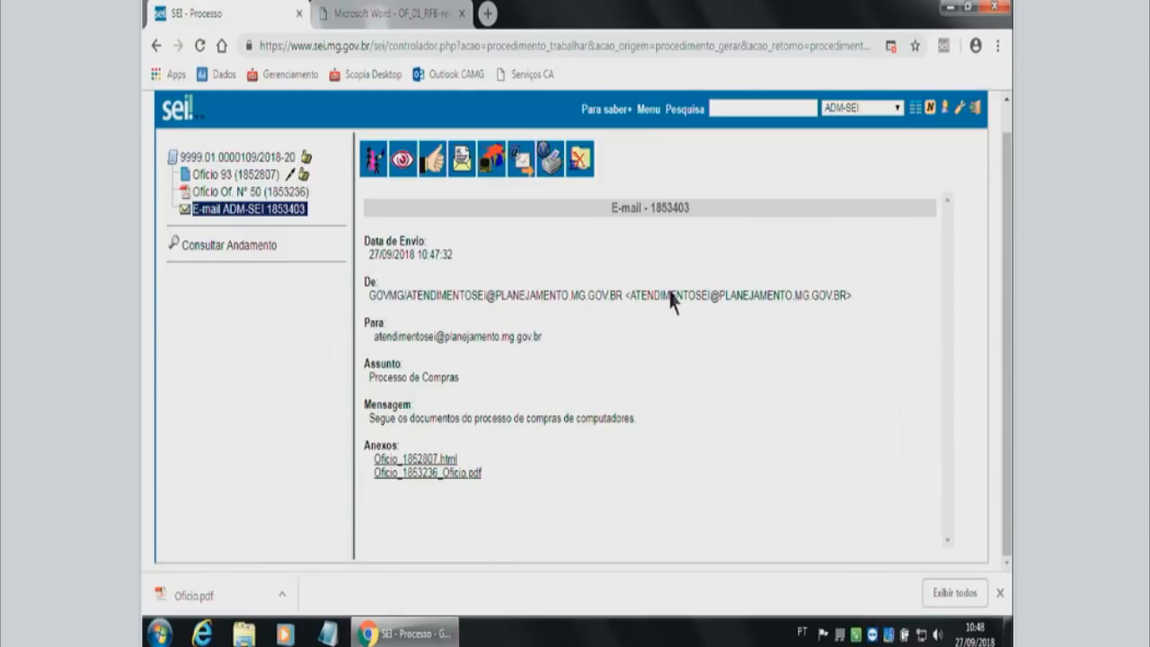
pyautogui.tripleClick(370, 378)
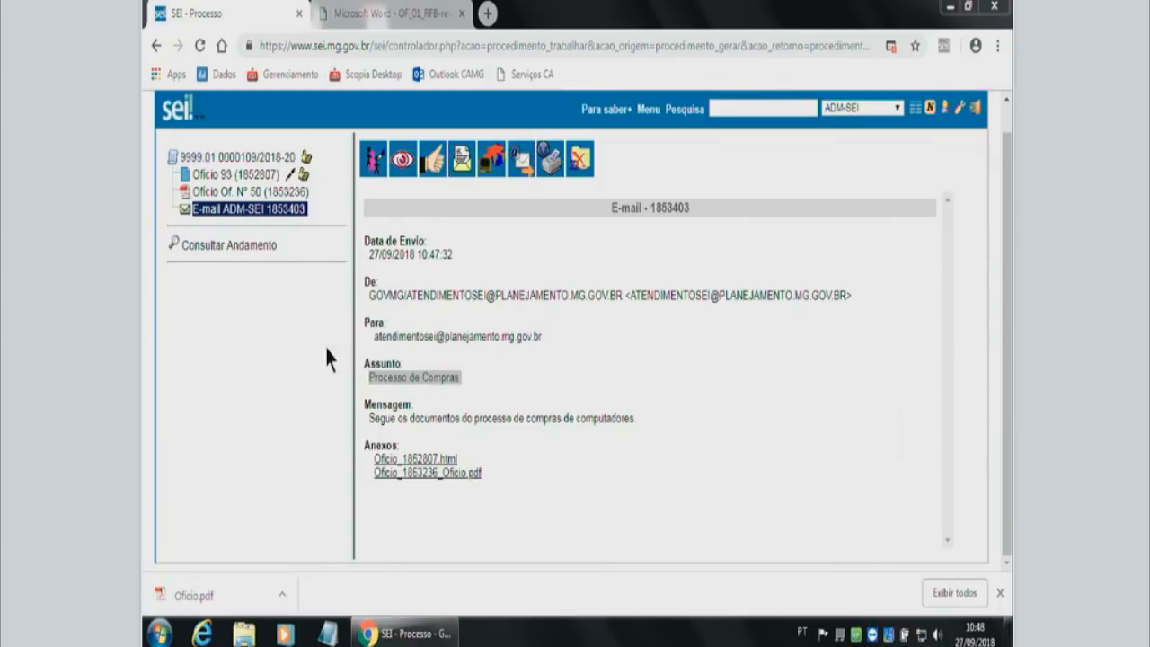
pyautogui.click(269, 158)
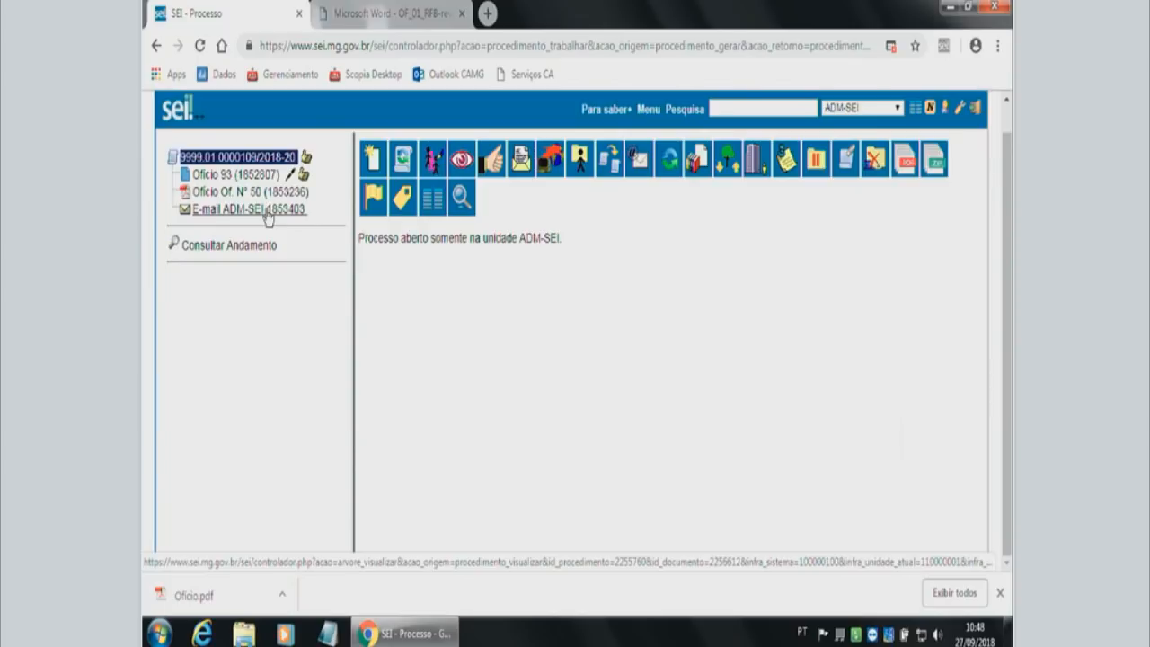
# View Ofício 93 and the external Ofício Of. N° 50 again, and reselect the process in the tree.
pyautogui.moveTo(262, 214)
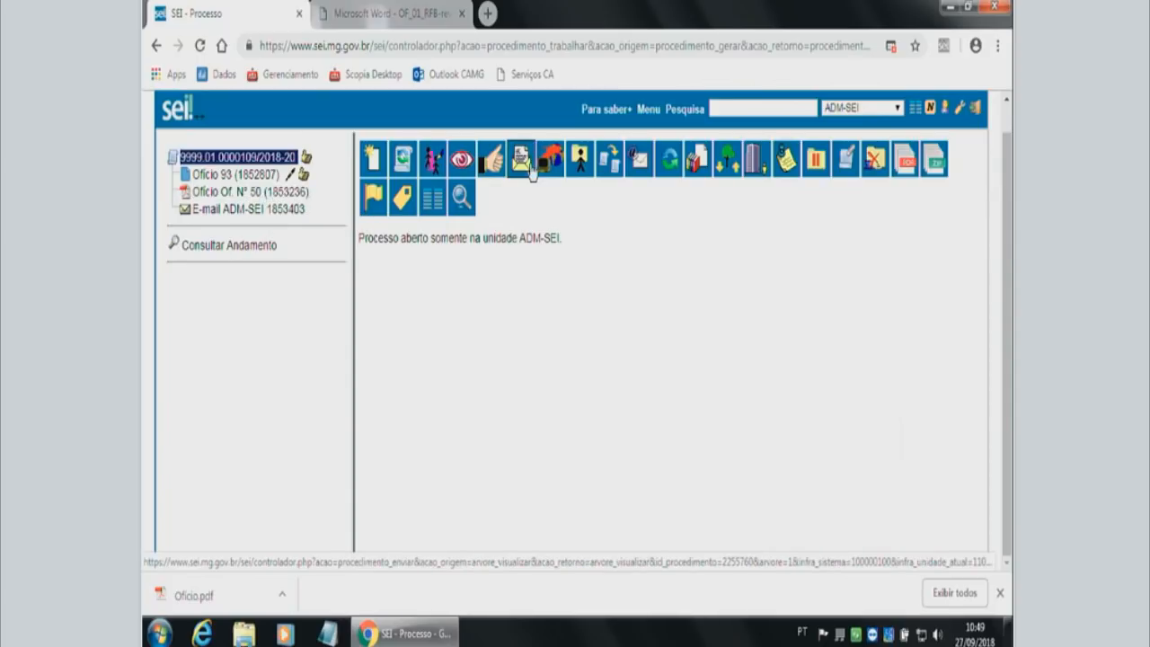
pyautogui.click(218, 176)
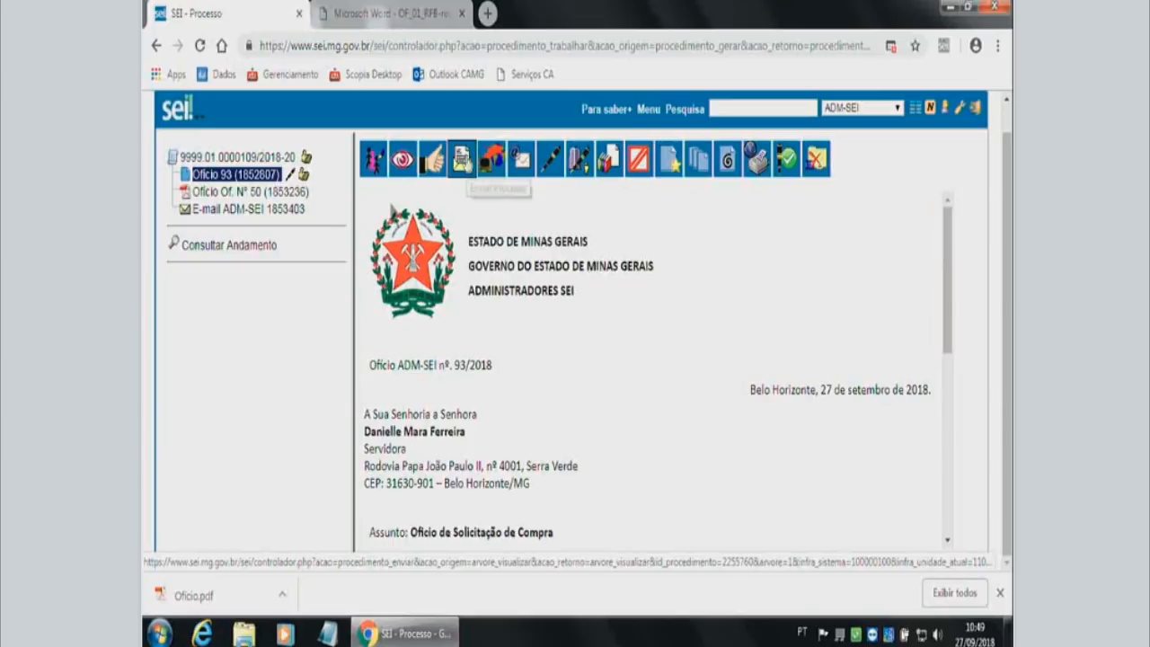
pyautogui.click(249, 192)
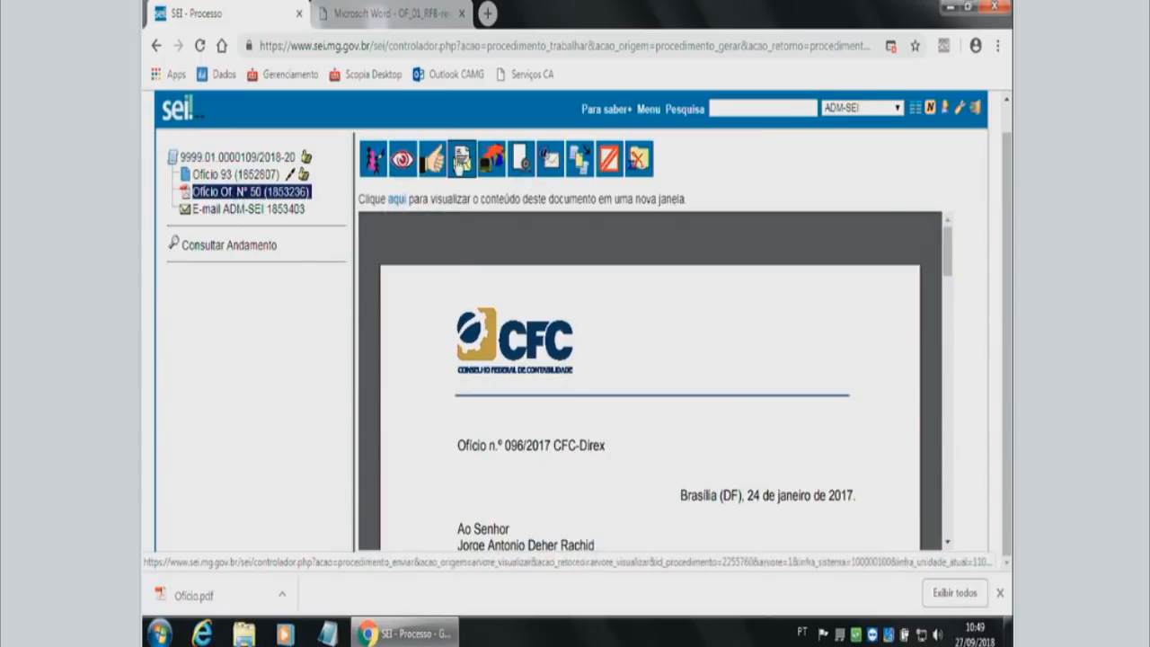
pyautogui.click(270, 158)
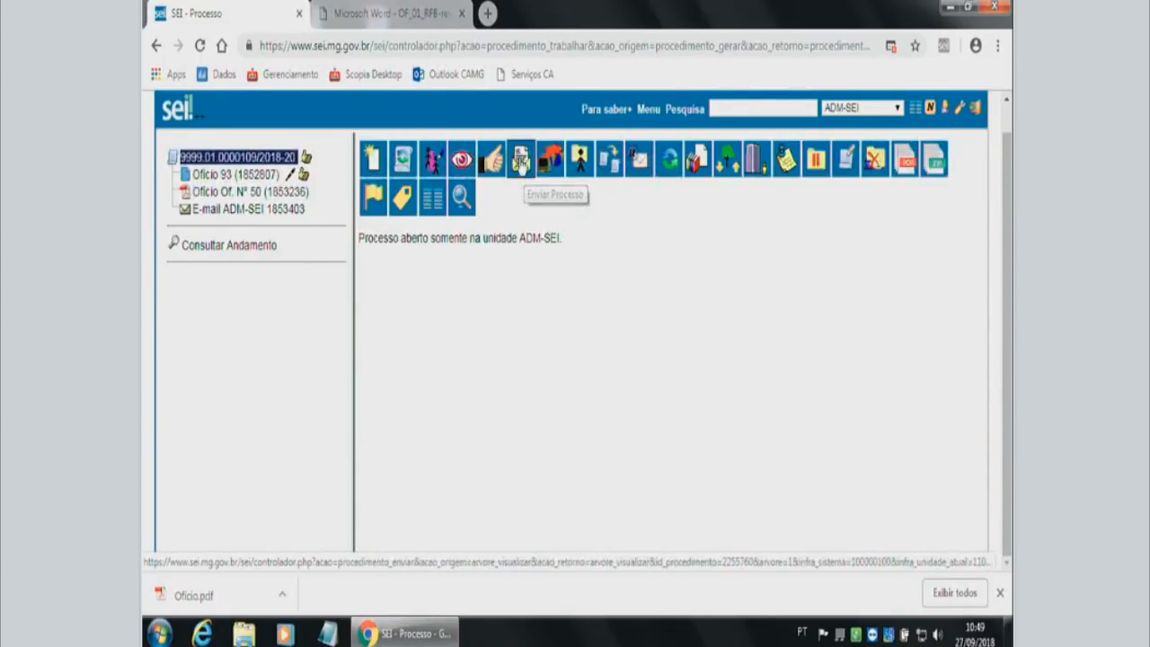
# Start sending the process and add SEPLAG/DCGTIC - Diretoria Central de Governança de Tecnologia da Informação e Comunicação as the destination unit.
pyautogui.click(521, 162)
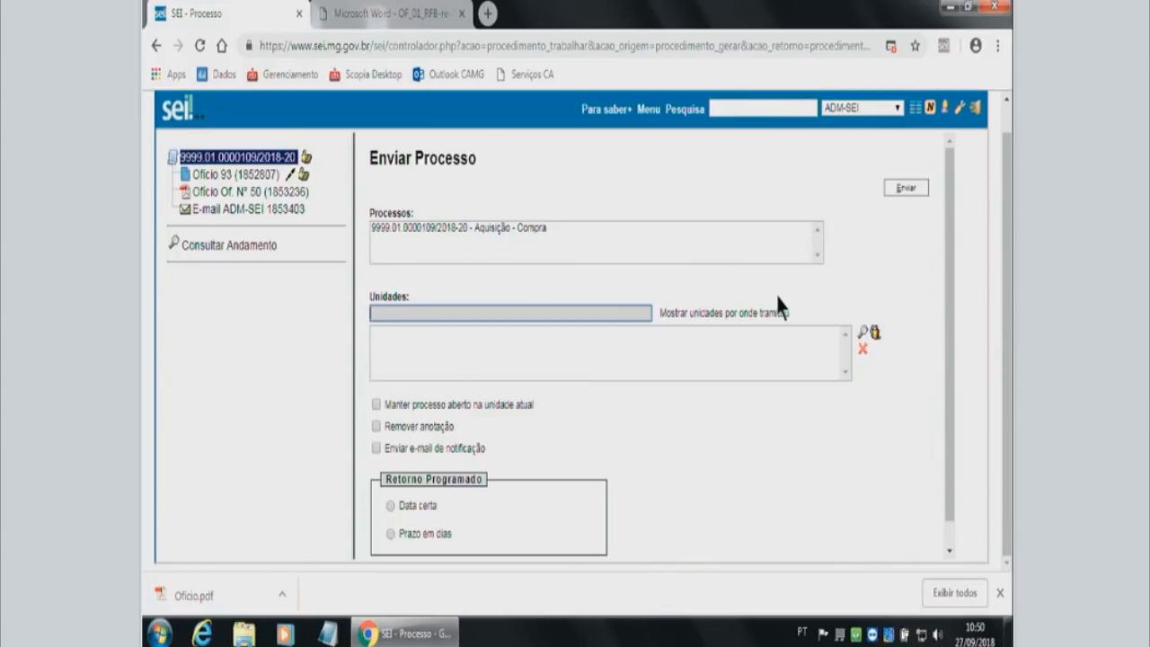
pyautogui.write('gd')
pyautogui.write('v')
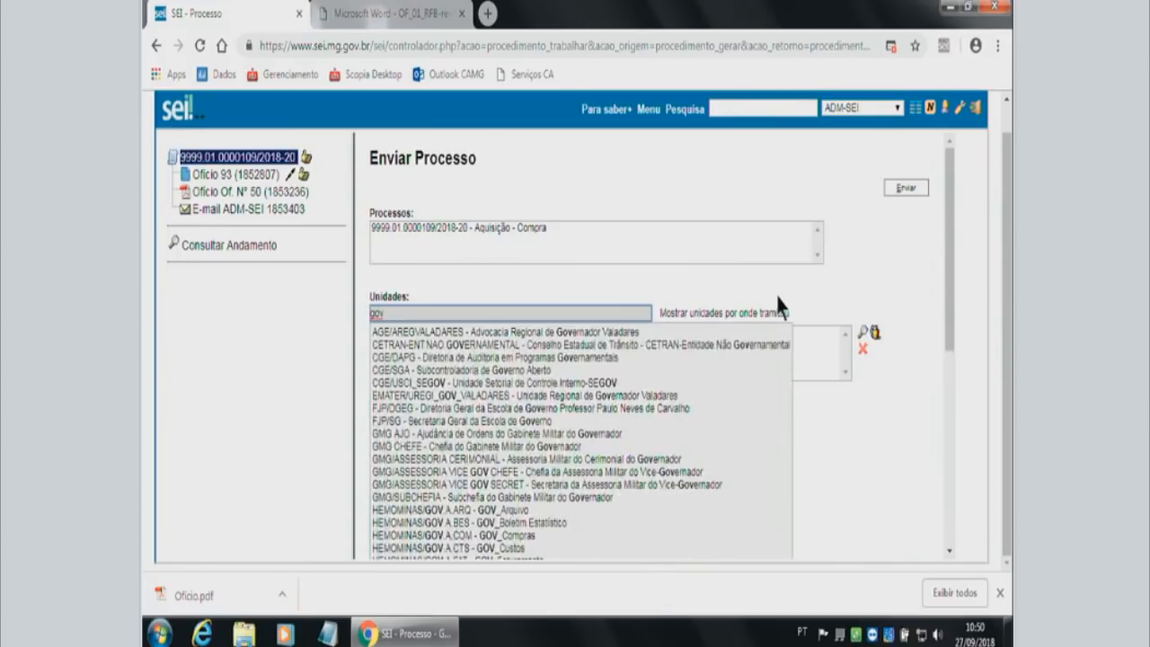
pyautogui.press('BackSpace')
pyautogui.press('BackSpace')
pyautogui.write('dc')
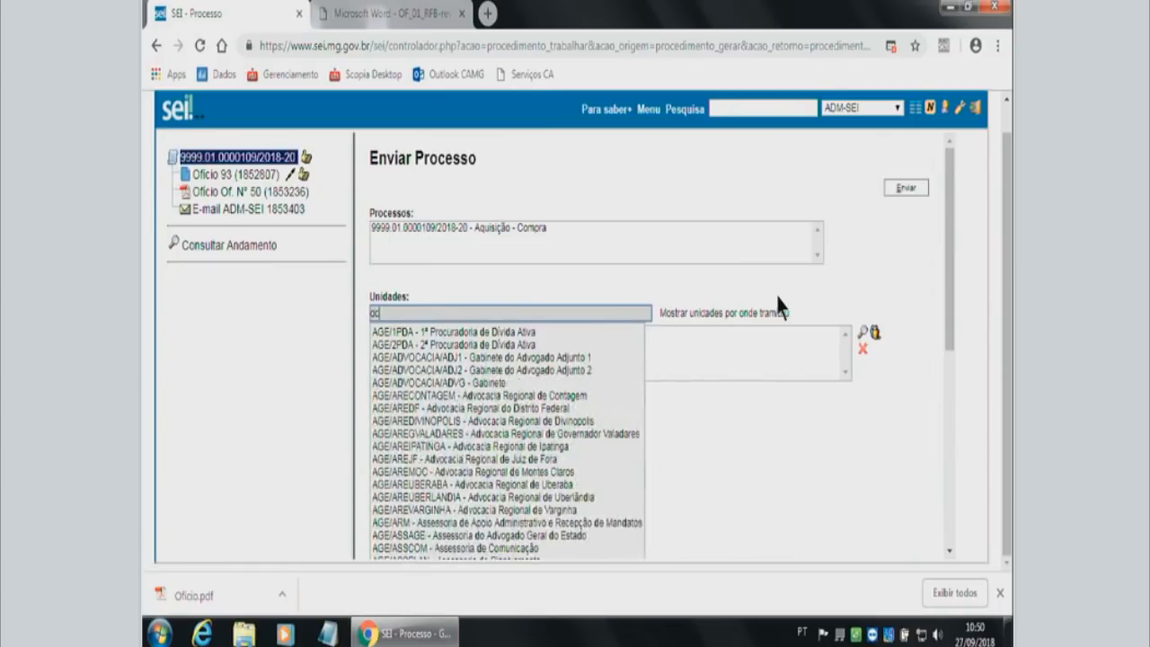
pyautogui.write('t')
pyautogui.press('BackSpace')
pyautogui.write('gt')
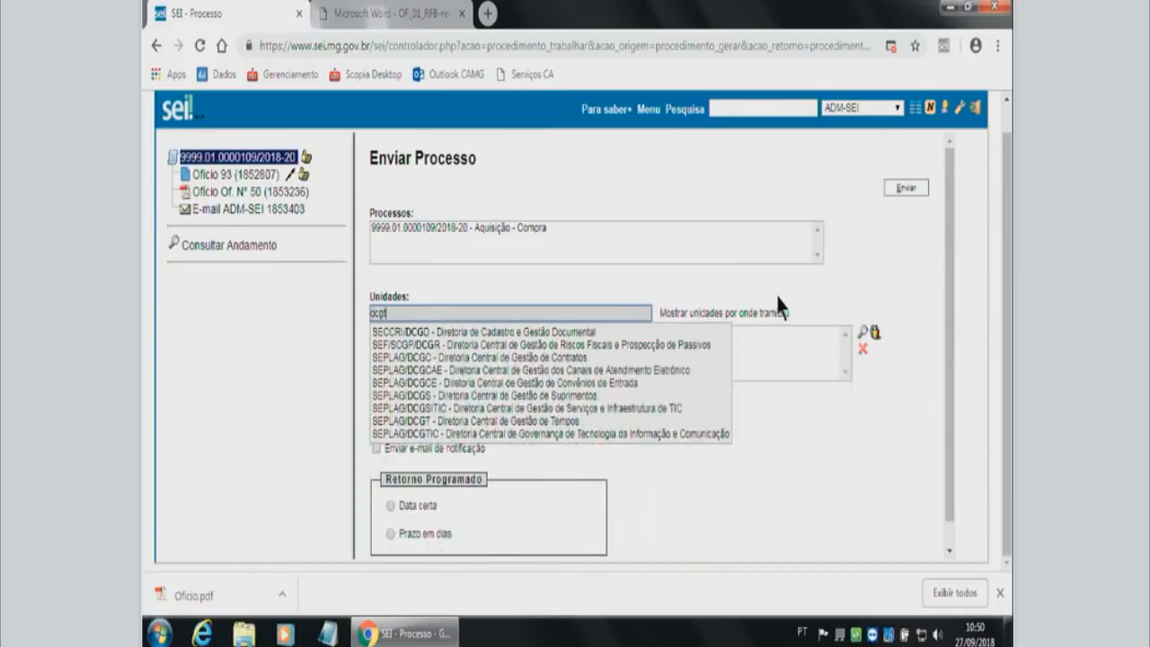
pyautogui.write('ic')
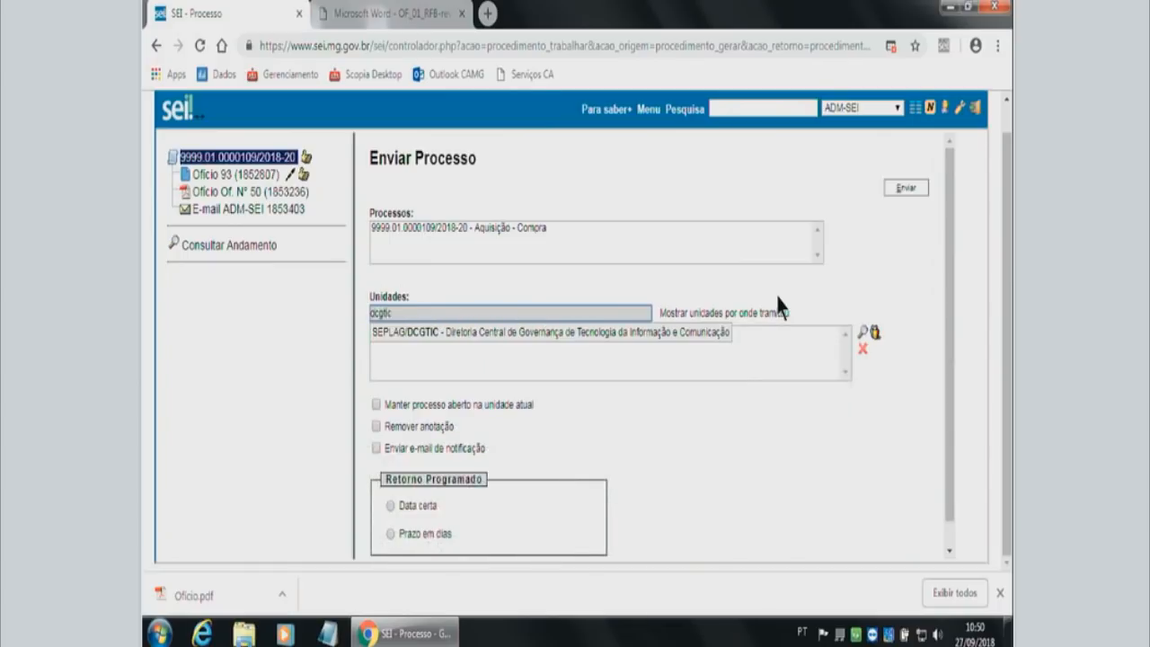
pyautogui.click(485, 334)
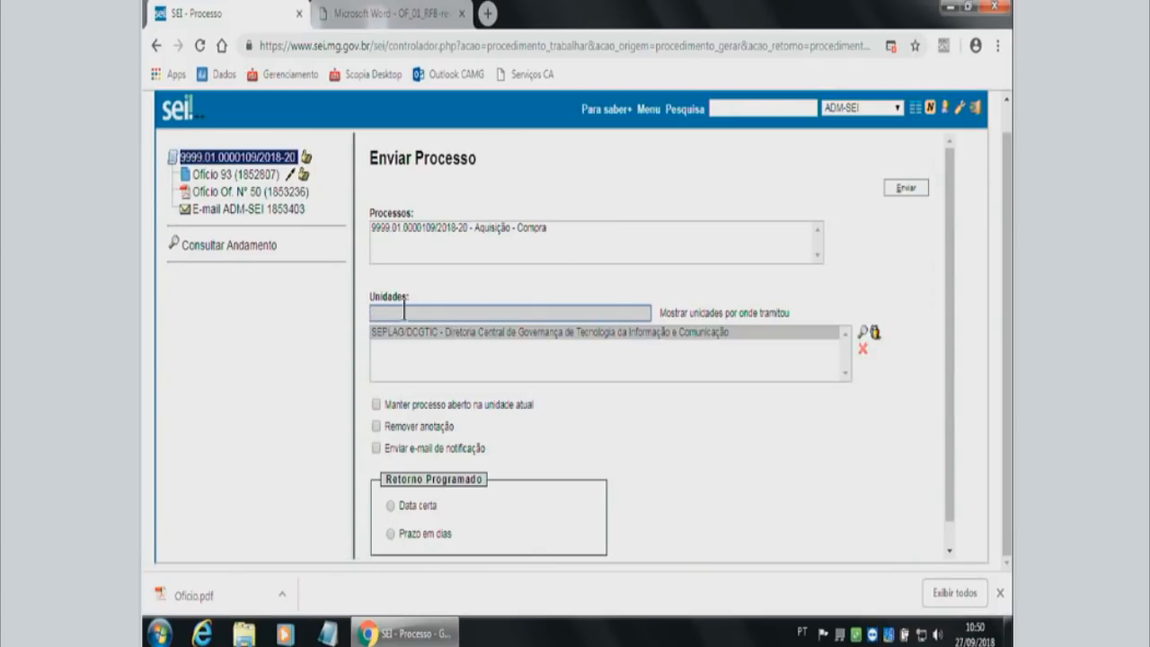
# View the unit selection list with its Sigla and Descrição search fields, and close it without choosing a unit.
pyautogui.click(863, 334)
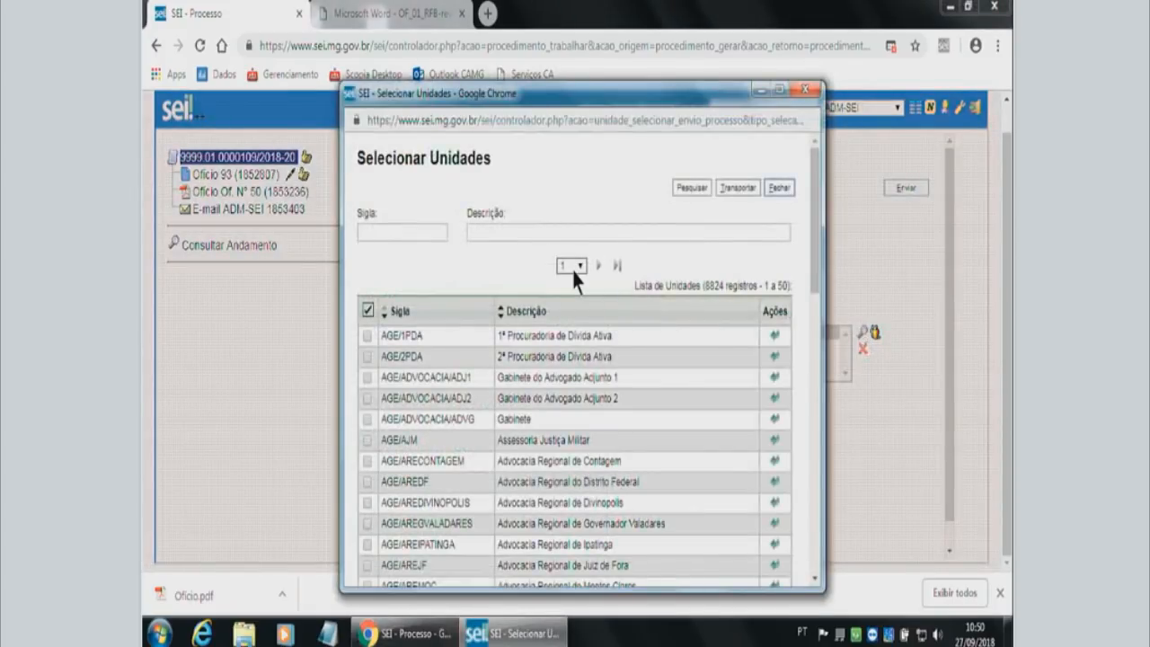
pyautogui.click(395, 233)
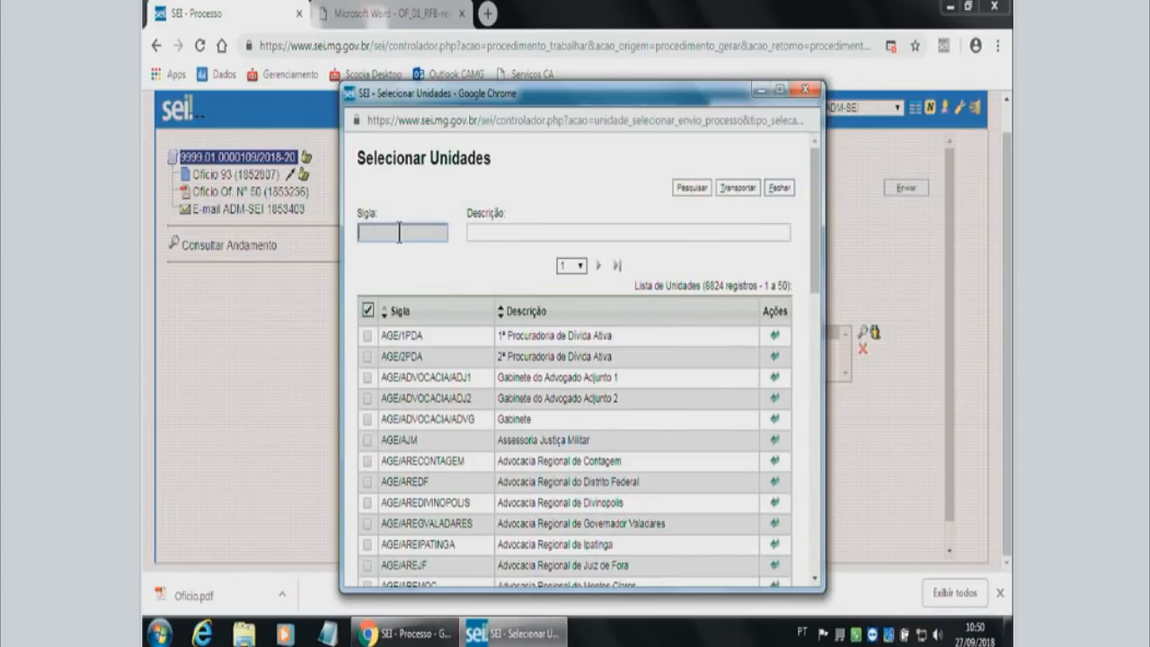
pyautogui.click(492, 232)
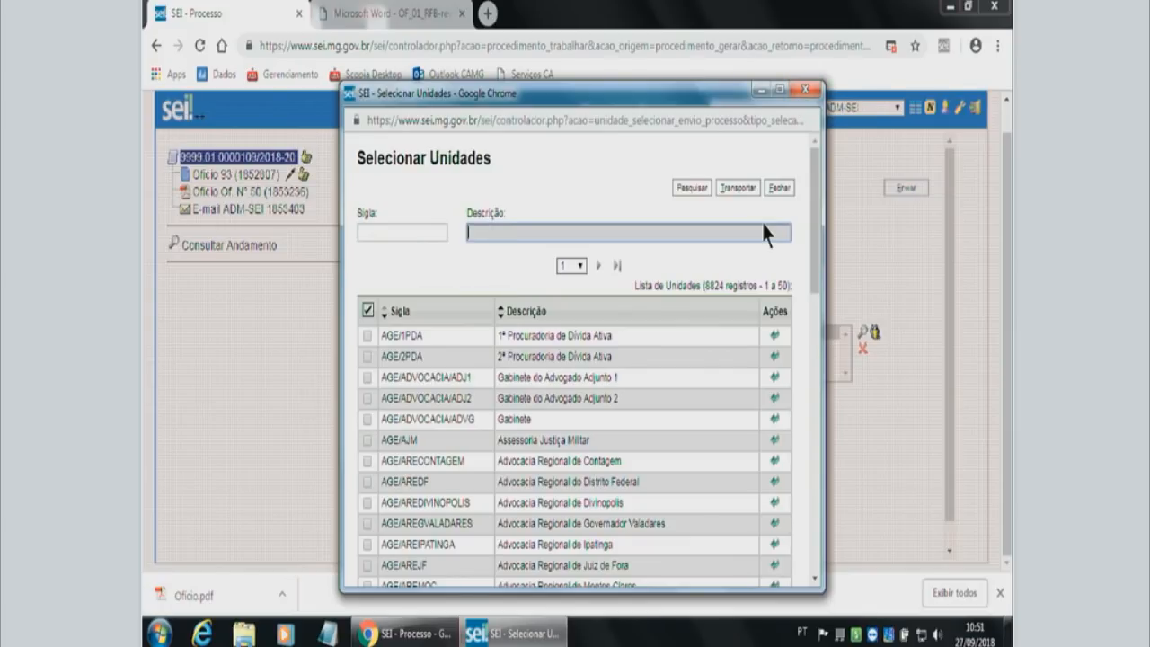
pyautogui.click(806, 89)
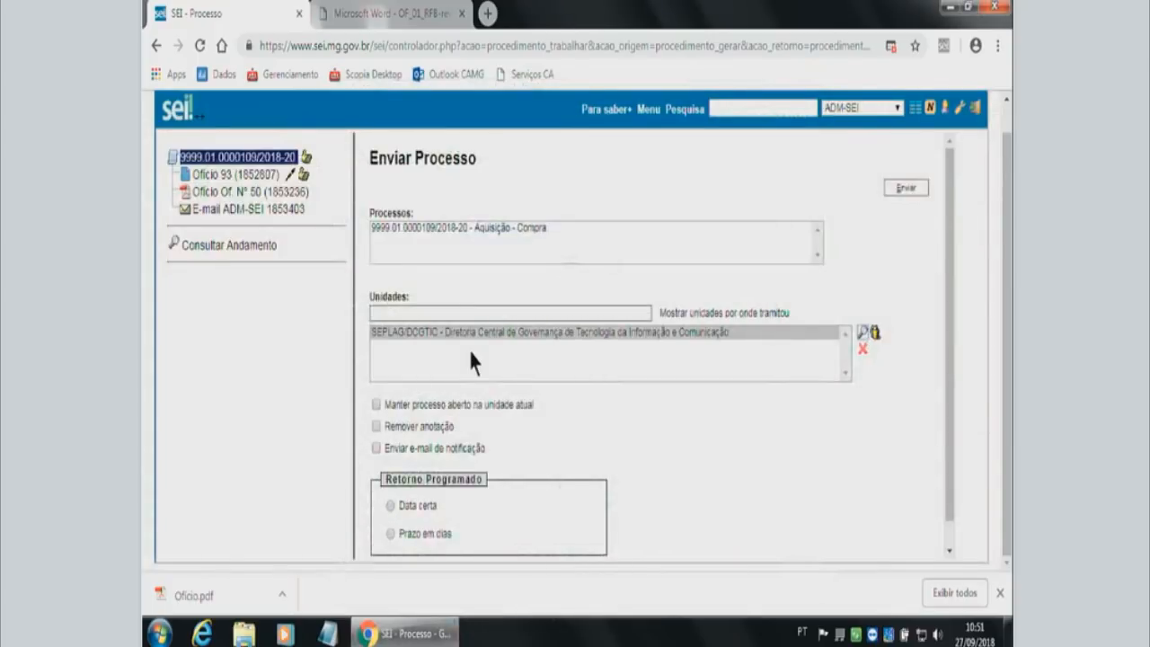
# Enable keeping the process open in the current unit and sending a notification e-mail, leaving Remover anotação off.
pyautogui.scroll(-1, 431, 377)
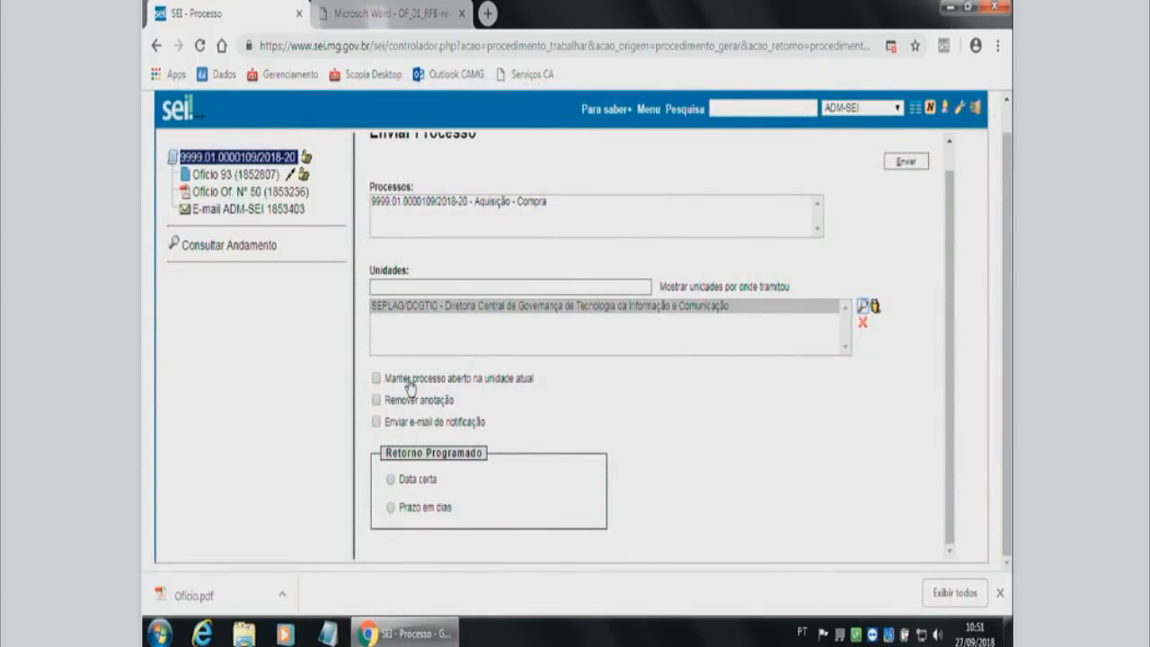
pyautogui.click(410, 382)
pyautogui.click(409, 409)
pyautogui.click(409, 410)
pyautogui.click(412, 409)
pyautogui.click(419, 401)
pyautogui.click(440, 435)
# Try the scheduled return options, Data certa with its calendar and Prazo em dias with its working-days setting.
pyautogui.click(413, 485)
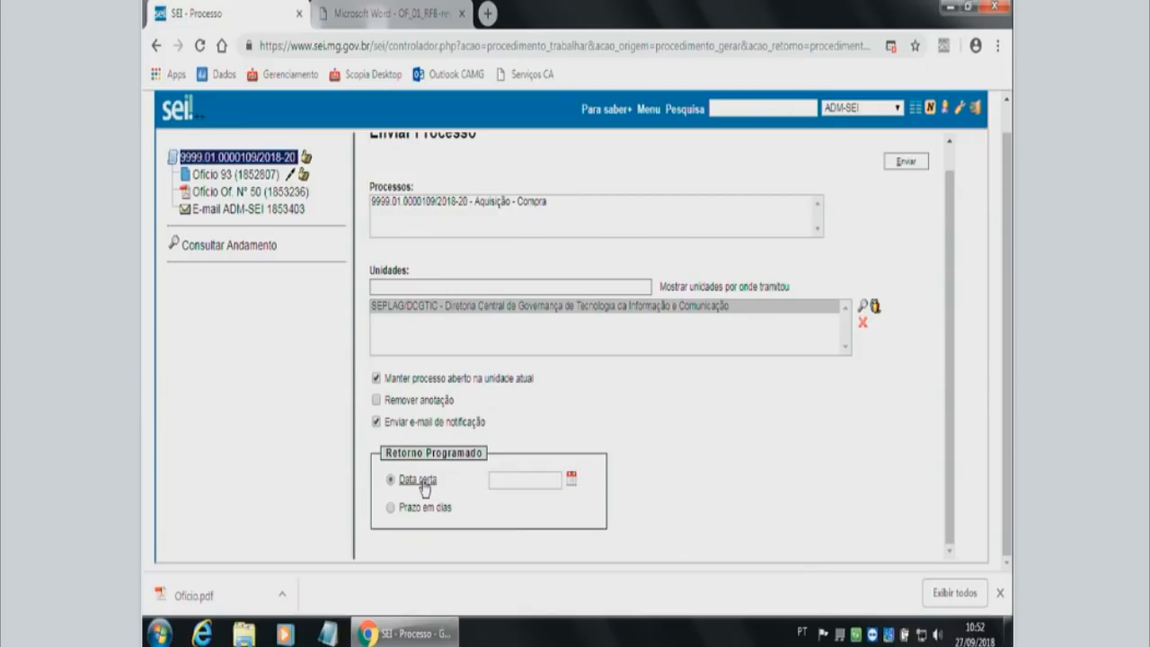
pyautogui.click(508, 477)
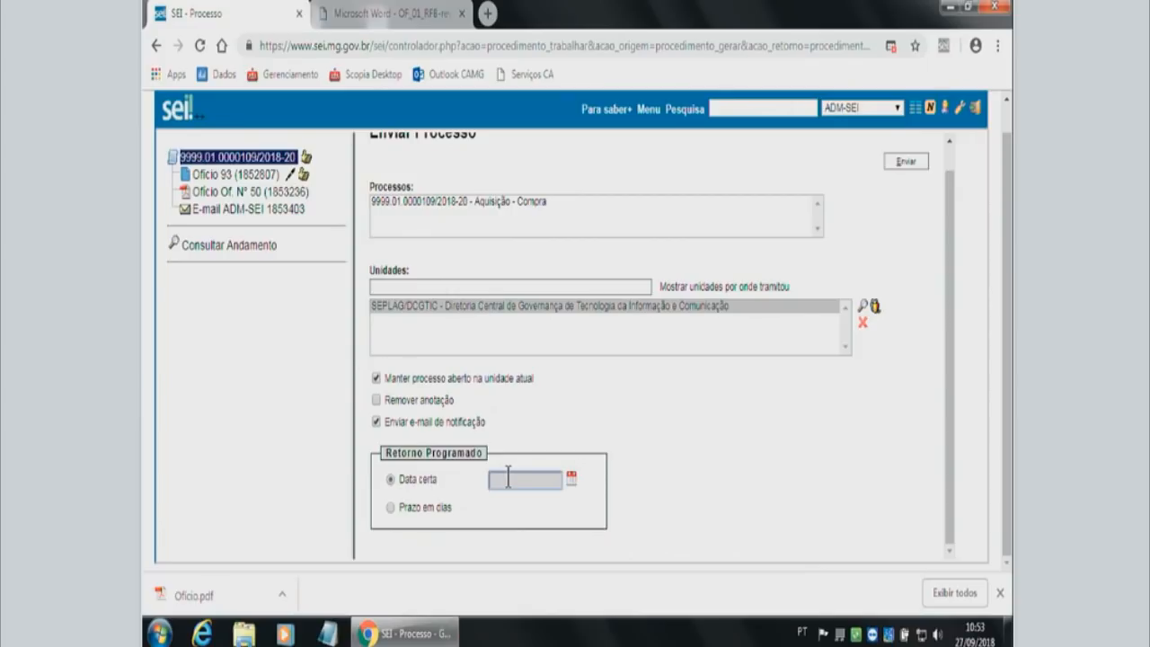
pyautogui.click(570, 486)
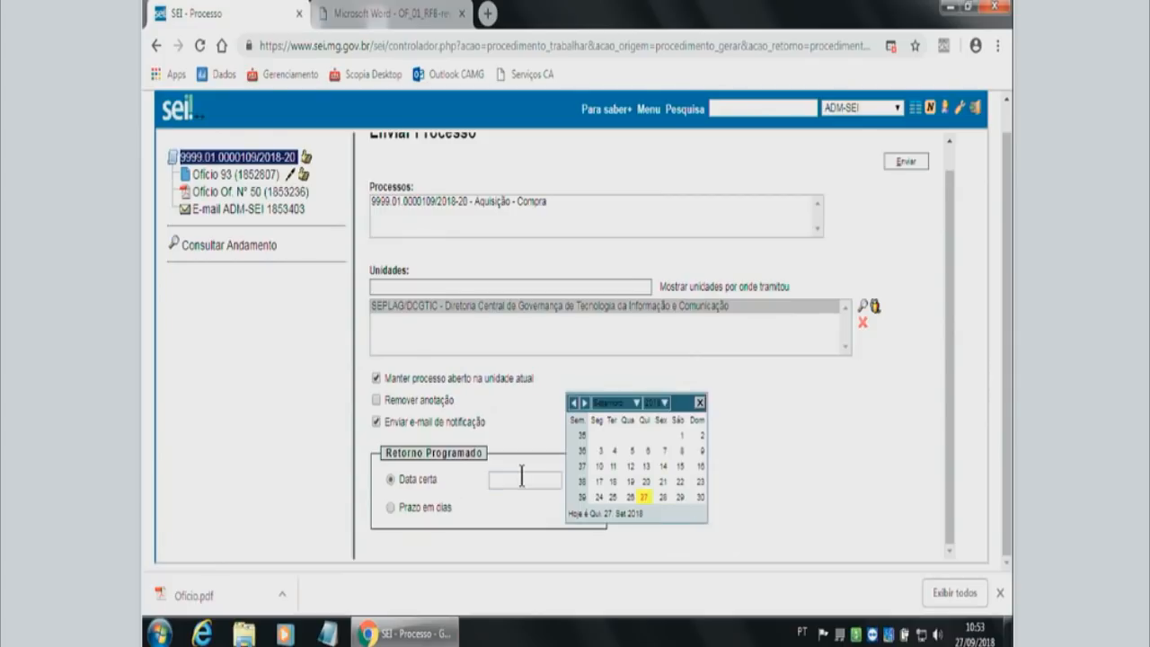
pyautogui.click(452, 500)
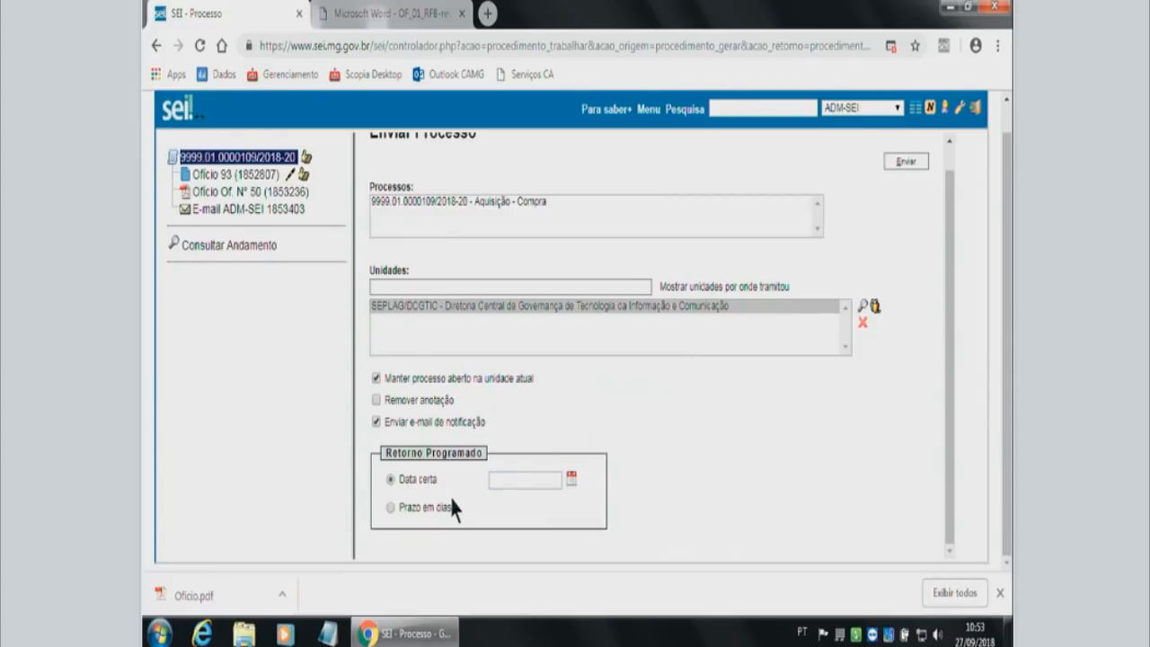
pyautogui.click(392, 508)
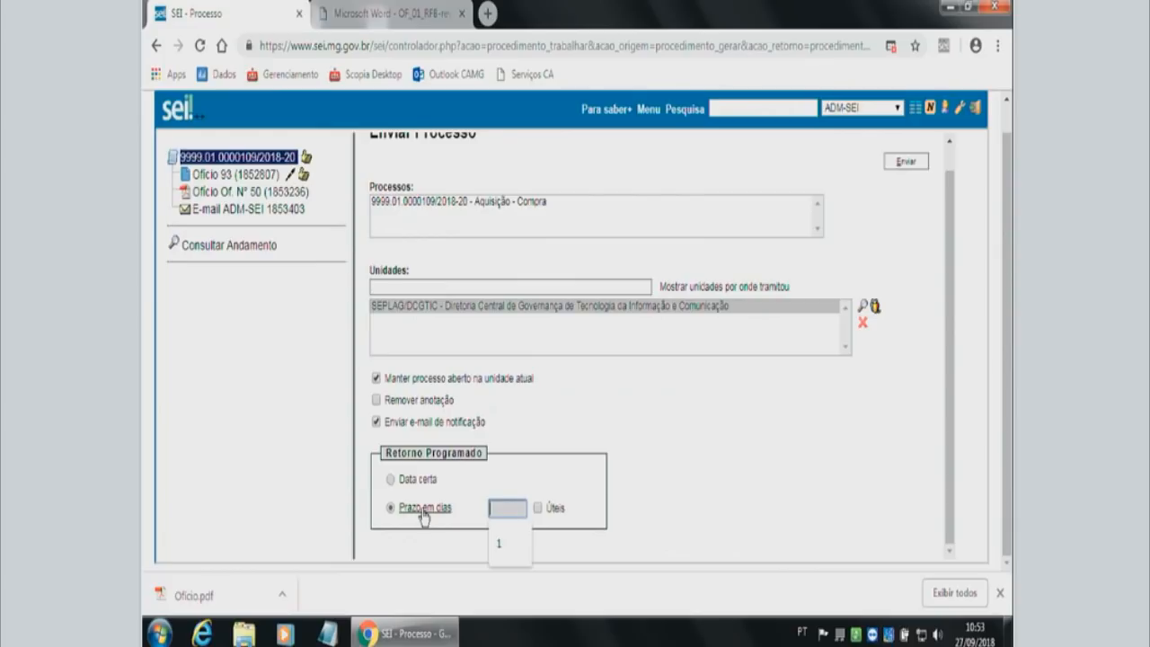
pyautogui.click(474, 494)
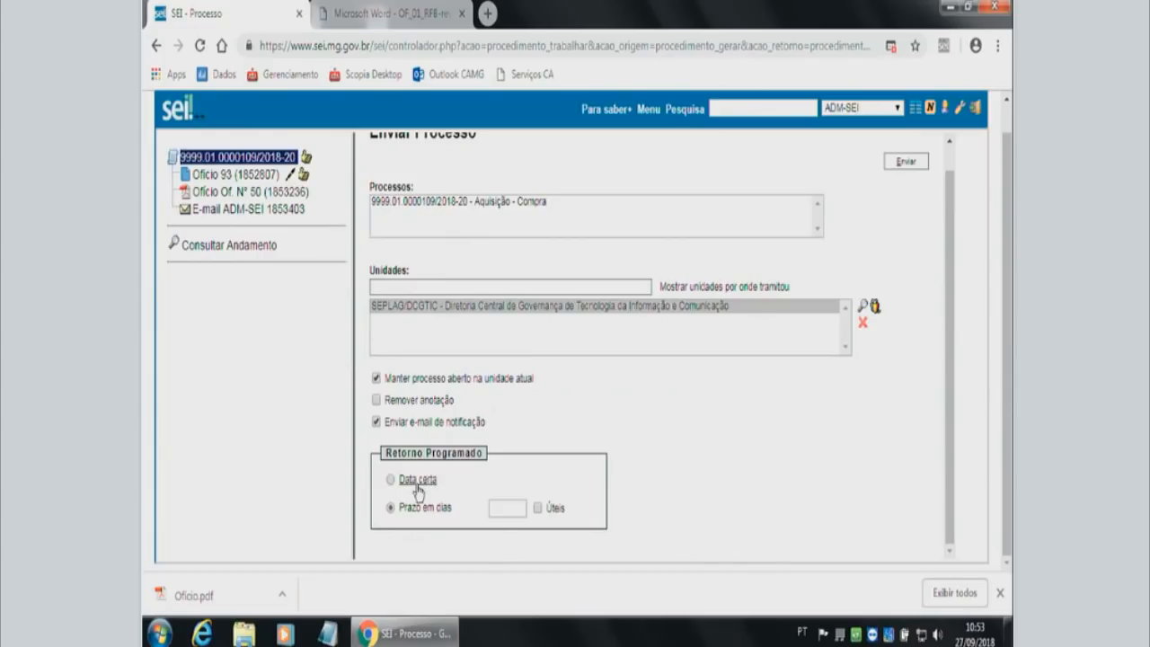
# Schedule the return for the fixed date 27/09/2018, send the process, and check the units where it is open.
pyautogui.click(416, 488)
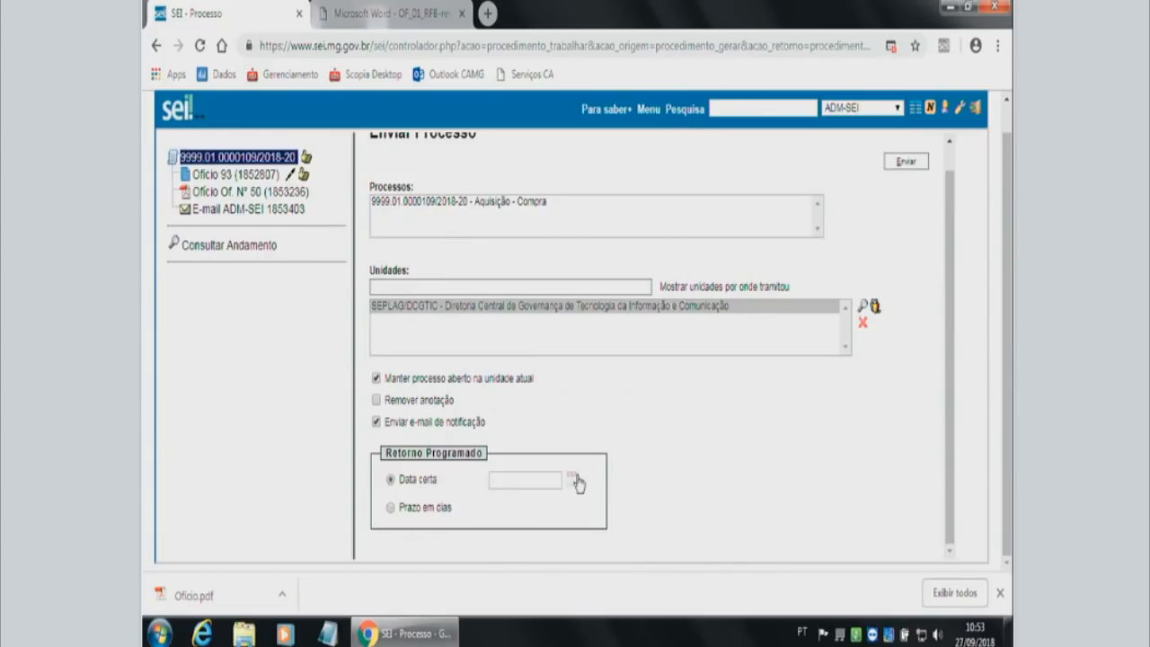
pyautogui.click(573, 479)
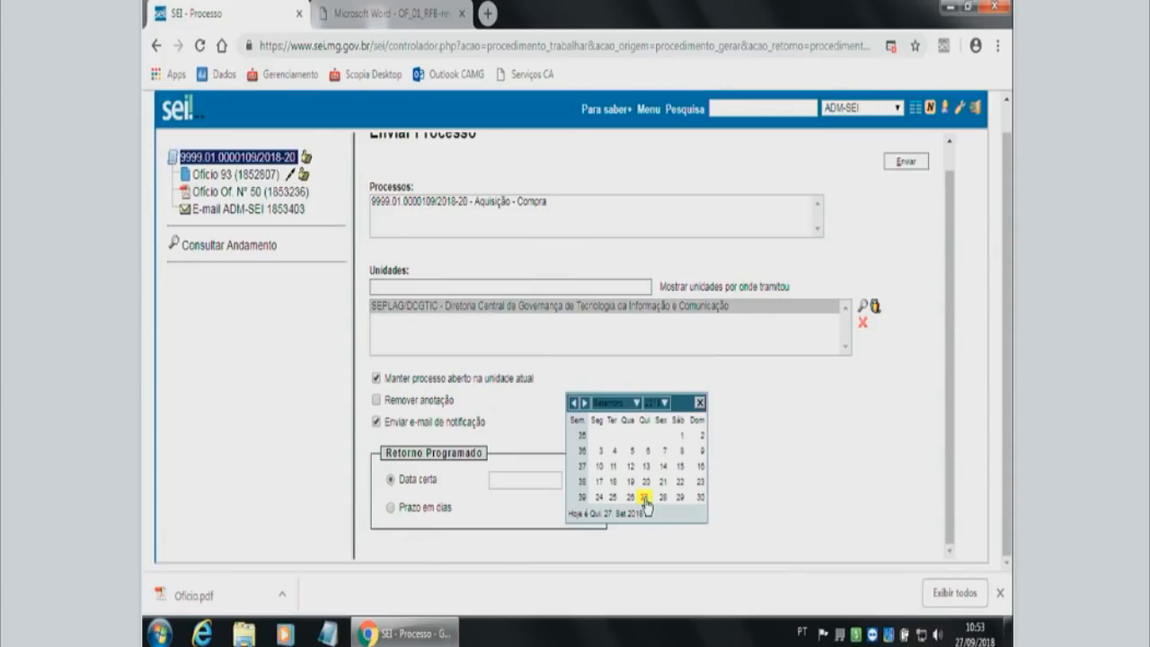
pyautogui.click(644, 499)
pyautogui.scroll(1, 678, 470)
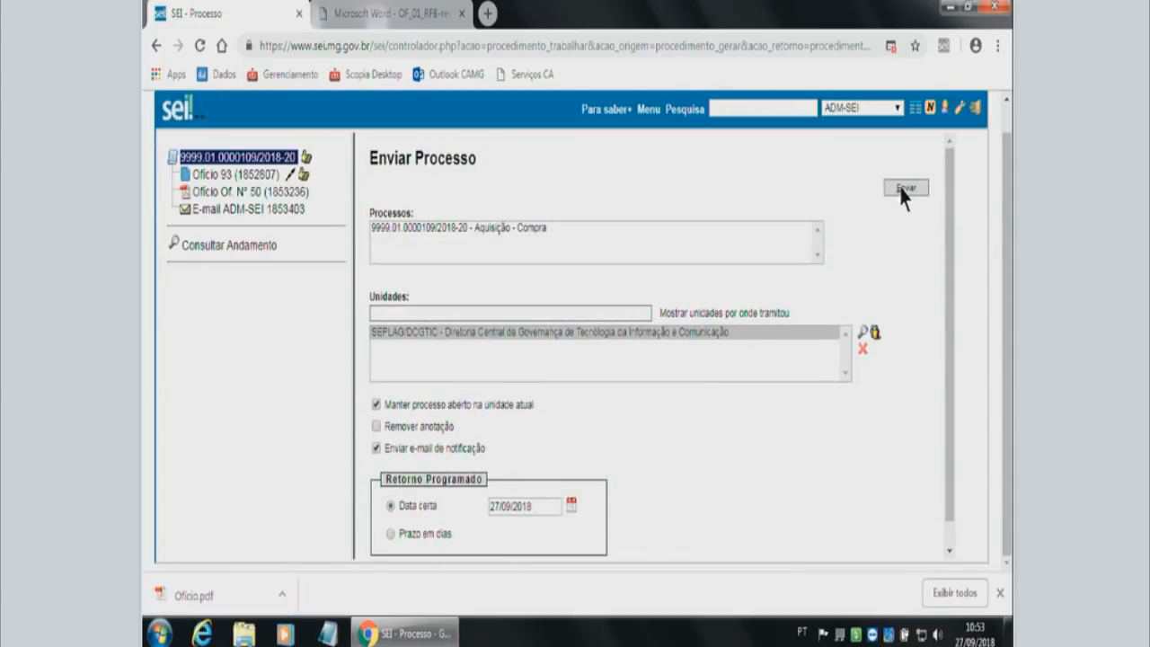
pyautogui.scroll(1, 903, 198)
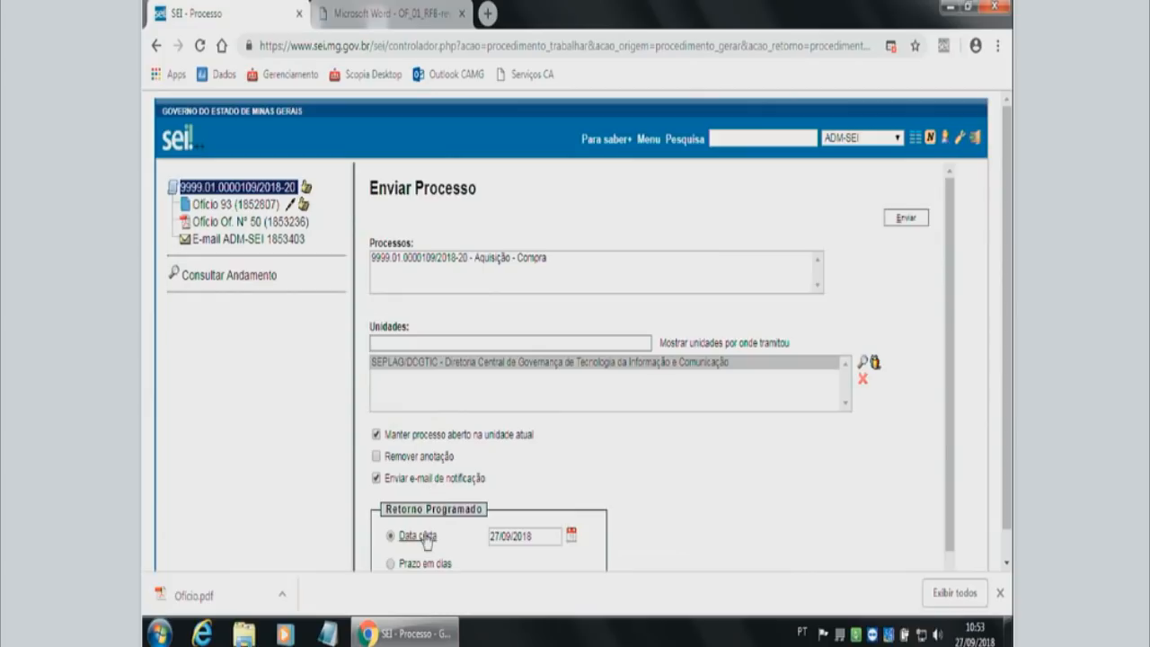
pyautogui.click(905, 223)
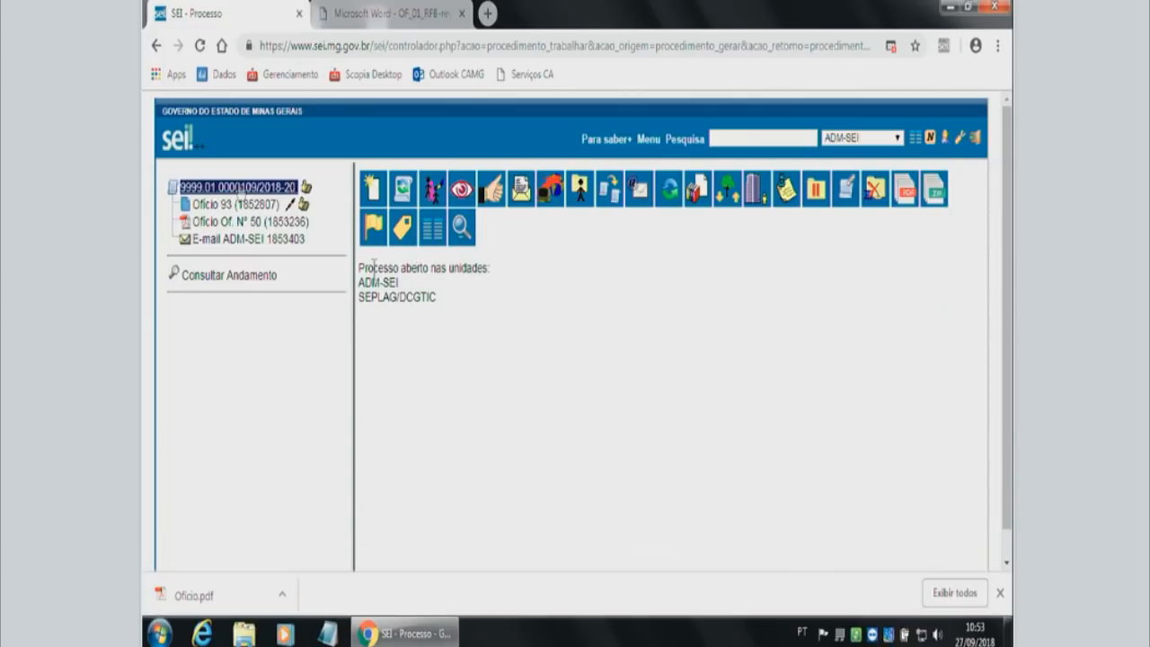
pyautogui.moveTo(374, 267); pyautogui.dragTo(381, 280)
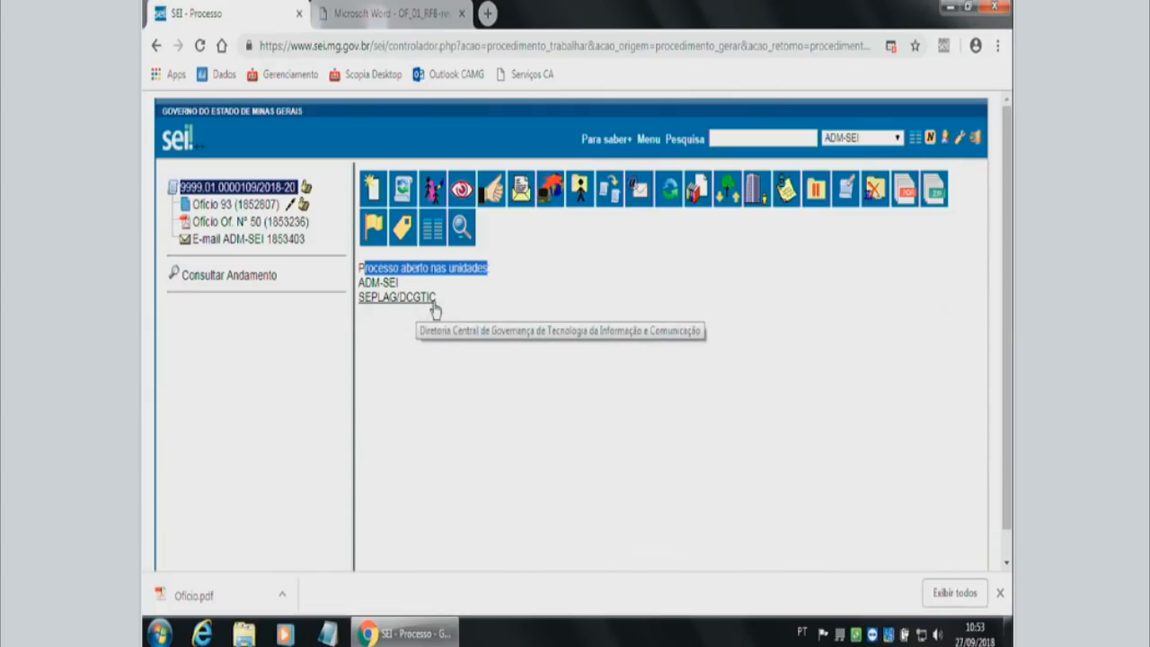
# In Controle de Processos, save the annotation "Falta documento para envio do processo" on the first process under Gerados and display its note.
pyautogui.click(916, 149)
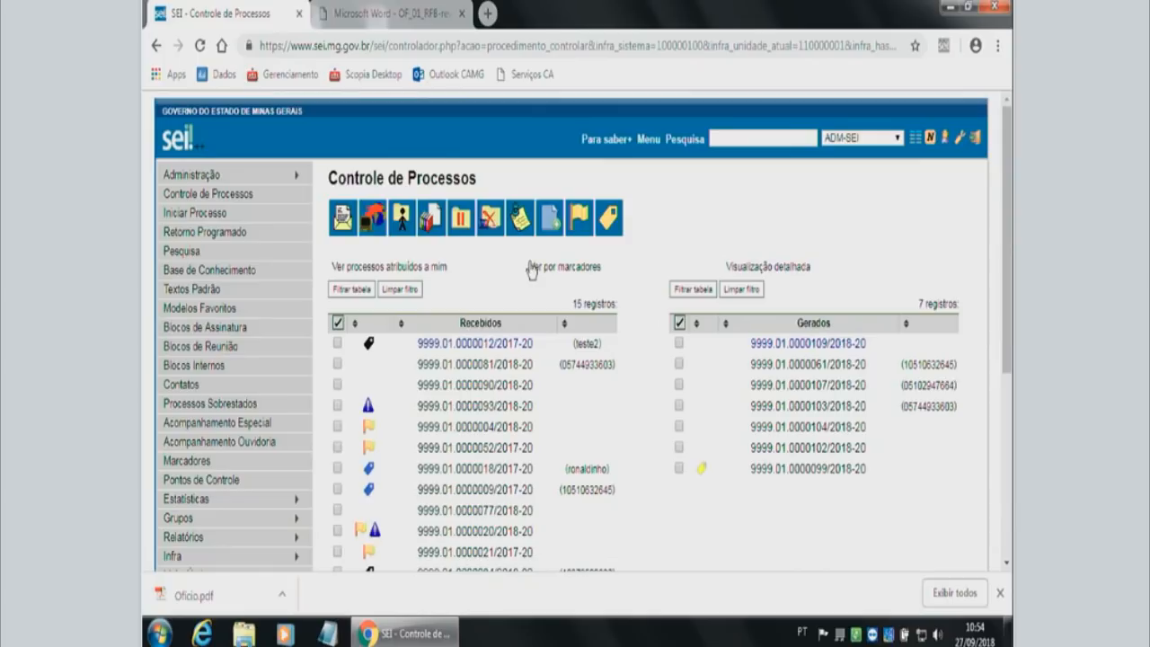
pyautogui.click(679, 344)
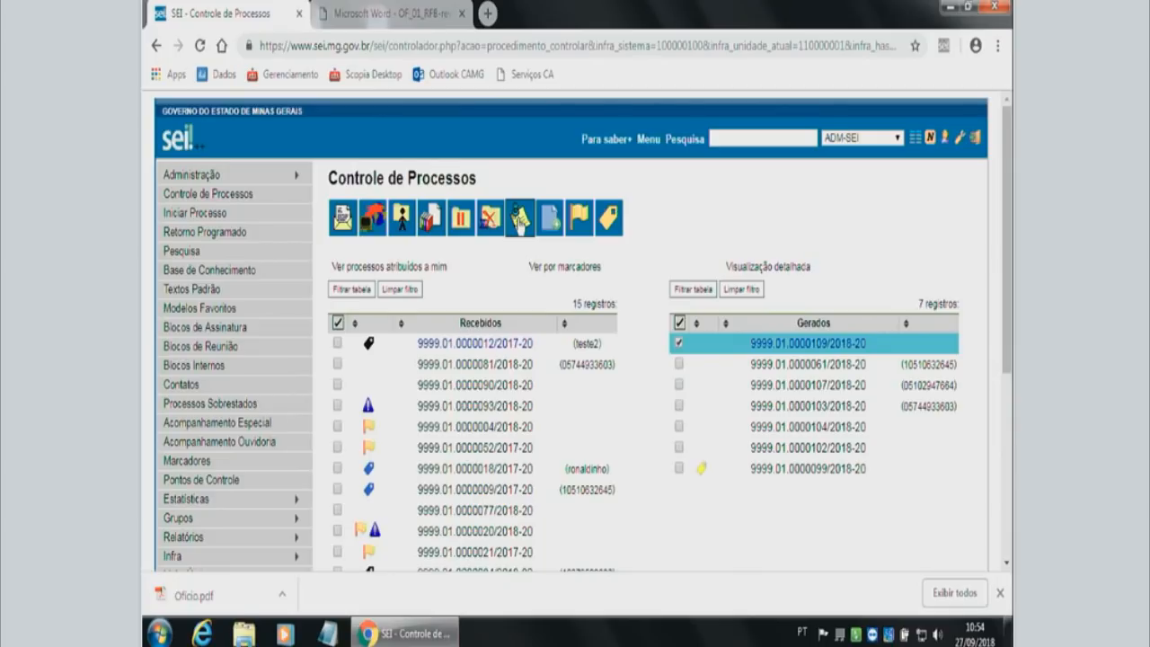
pyautogui.click(521, 218)
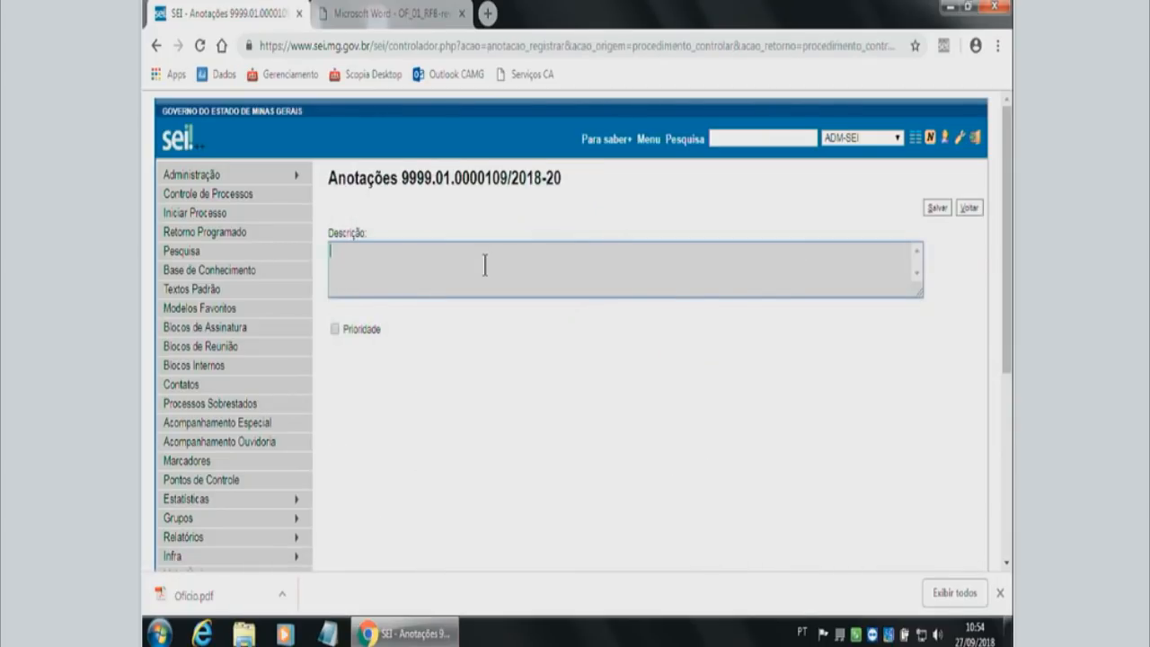
pyautogui.write('Falta documento para envio do processo')
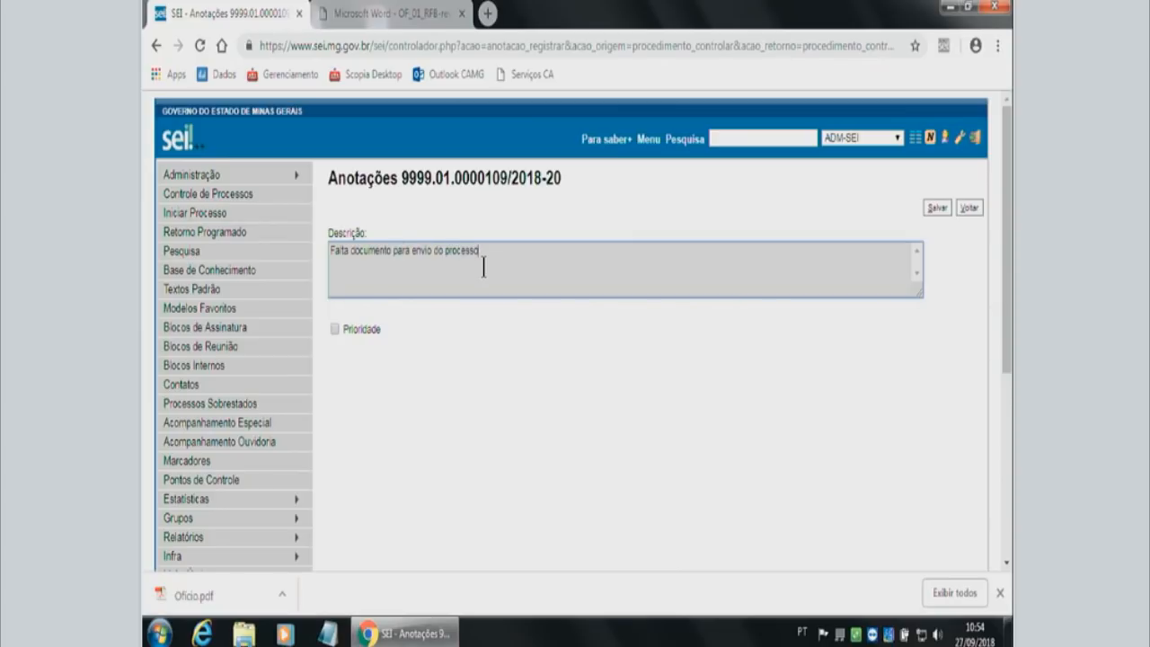
pyautogui.click(941, 208)
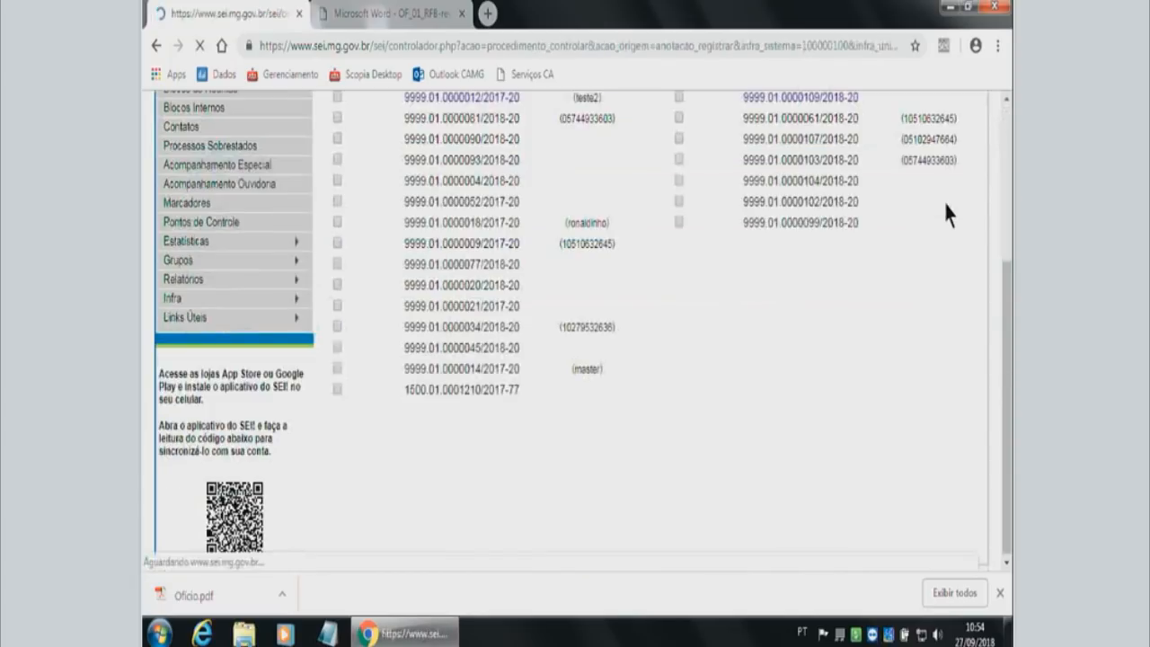
pyautogui.scroll(2, 709, 292)
pyautogui.moveTo(708, 292)
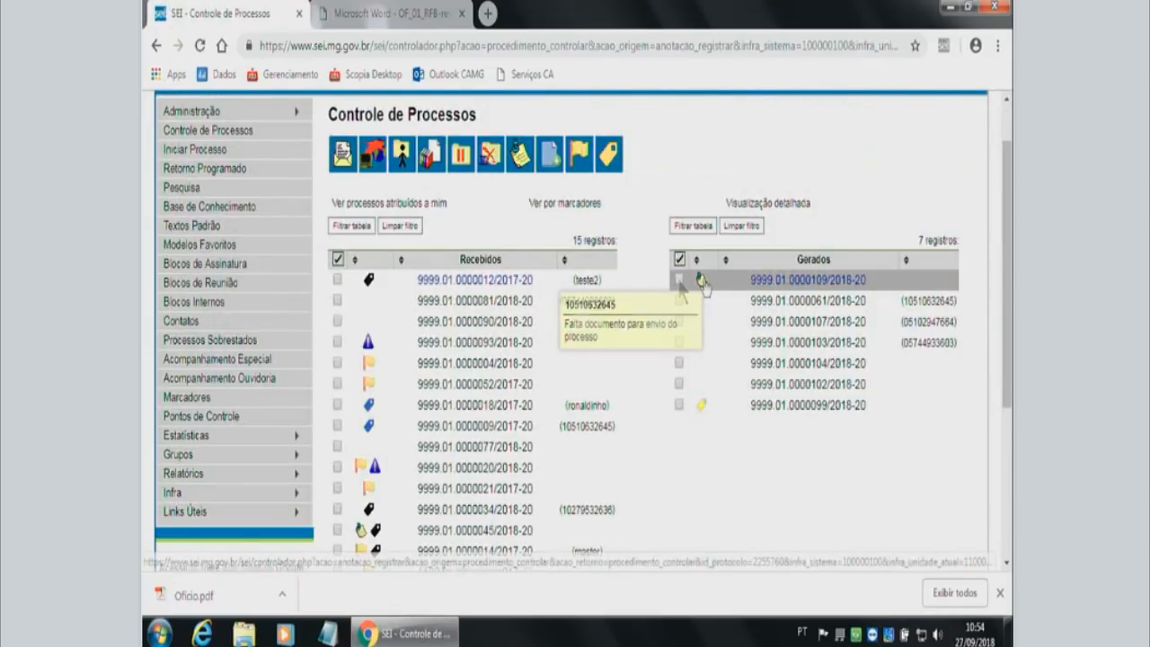
# Open marker management for the annotated process and view the list of available markers.
pyautogui.click(678, 279)
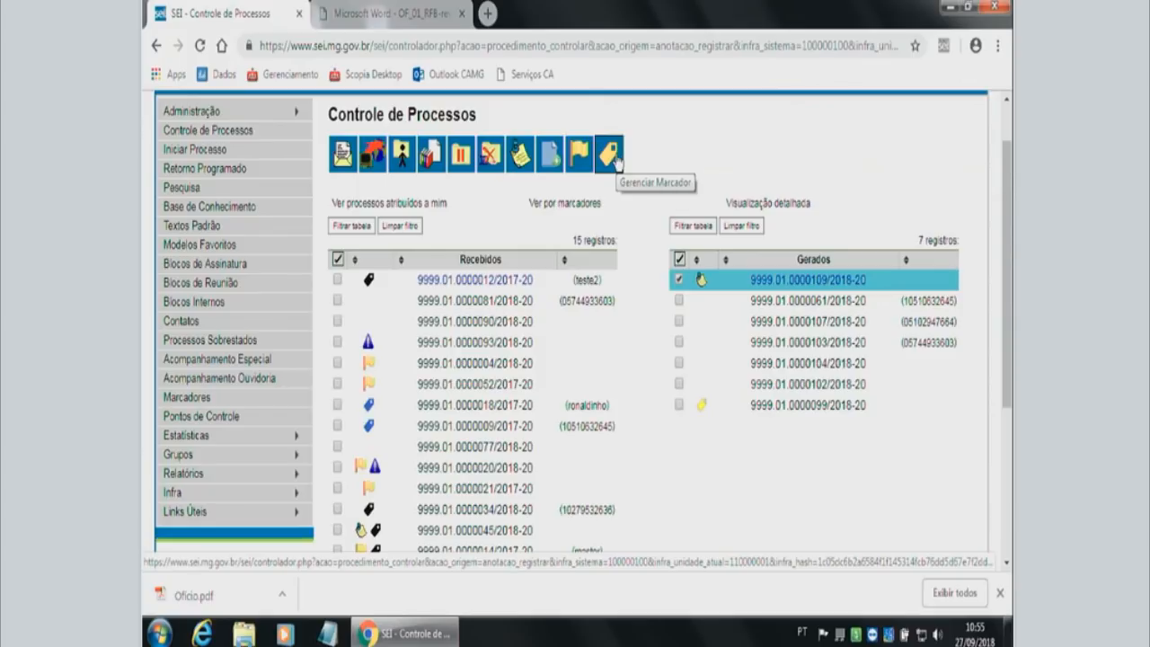
pyautogui.click(614, 158)
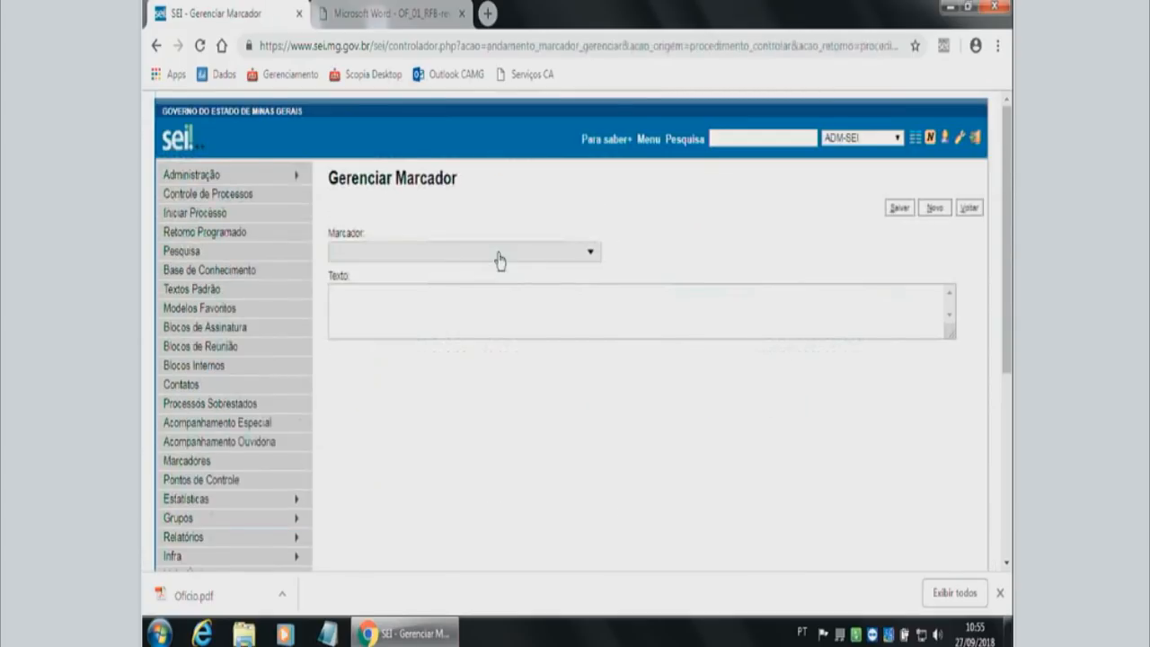
pyautogui.click(501, 260)
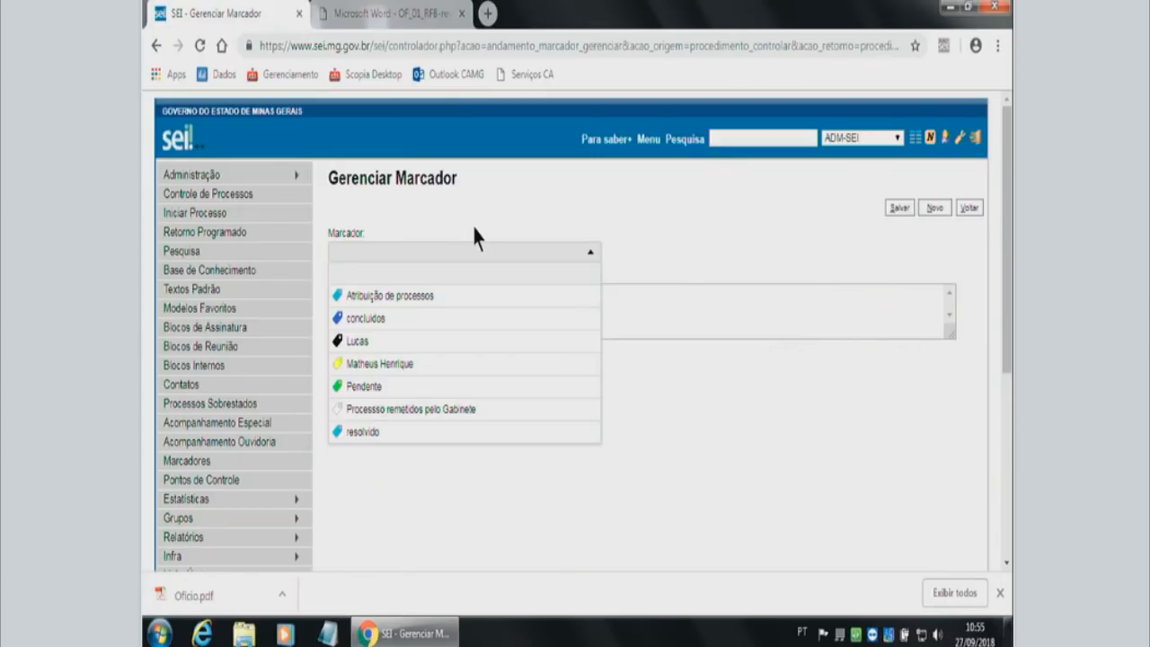
pyautogui.click(823, 238)
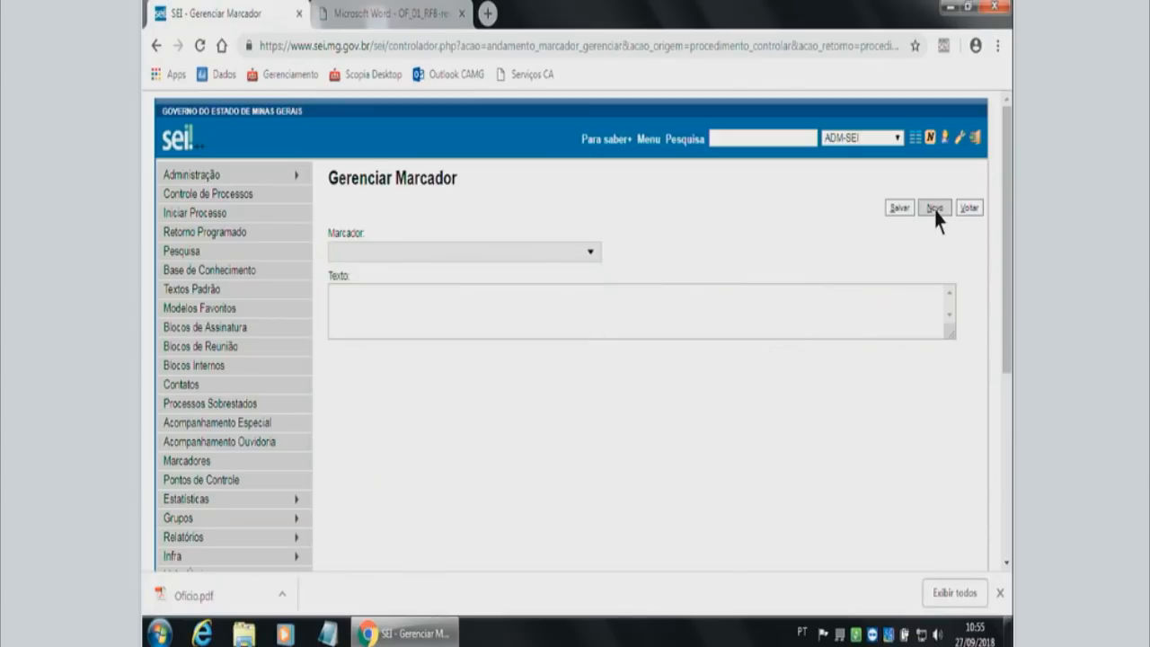
# Create a marker with the blue icon named "Processo de Compras" and save it on the annotated process.
pyautogui.click(934, 208)
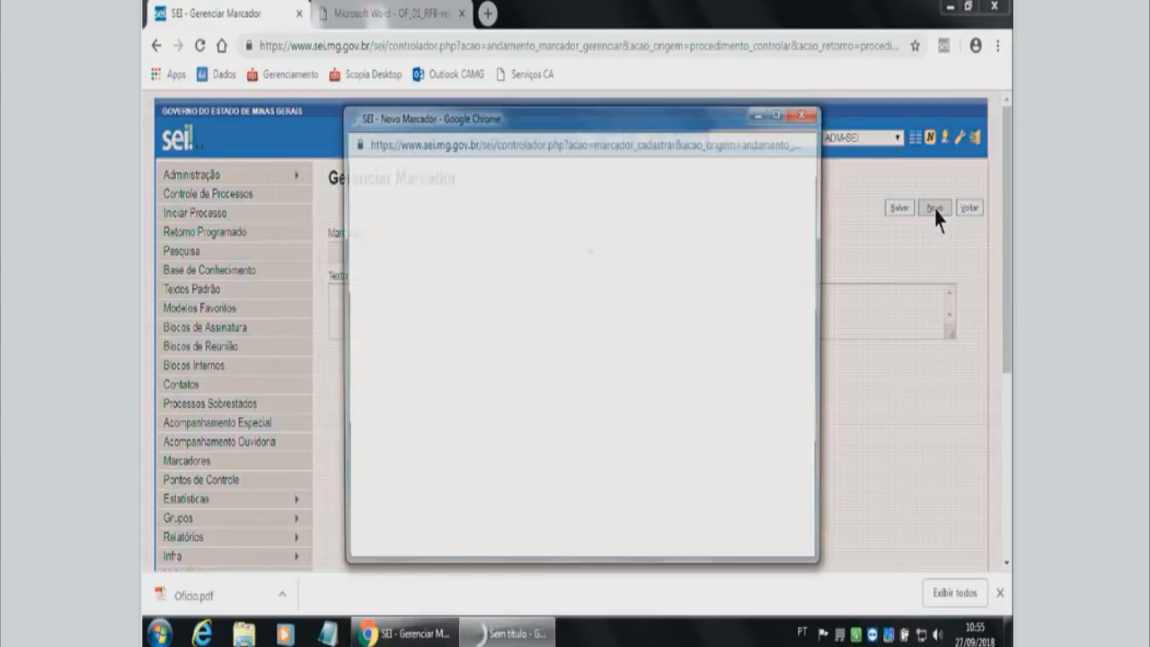
pyautogui.click(387, 255)
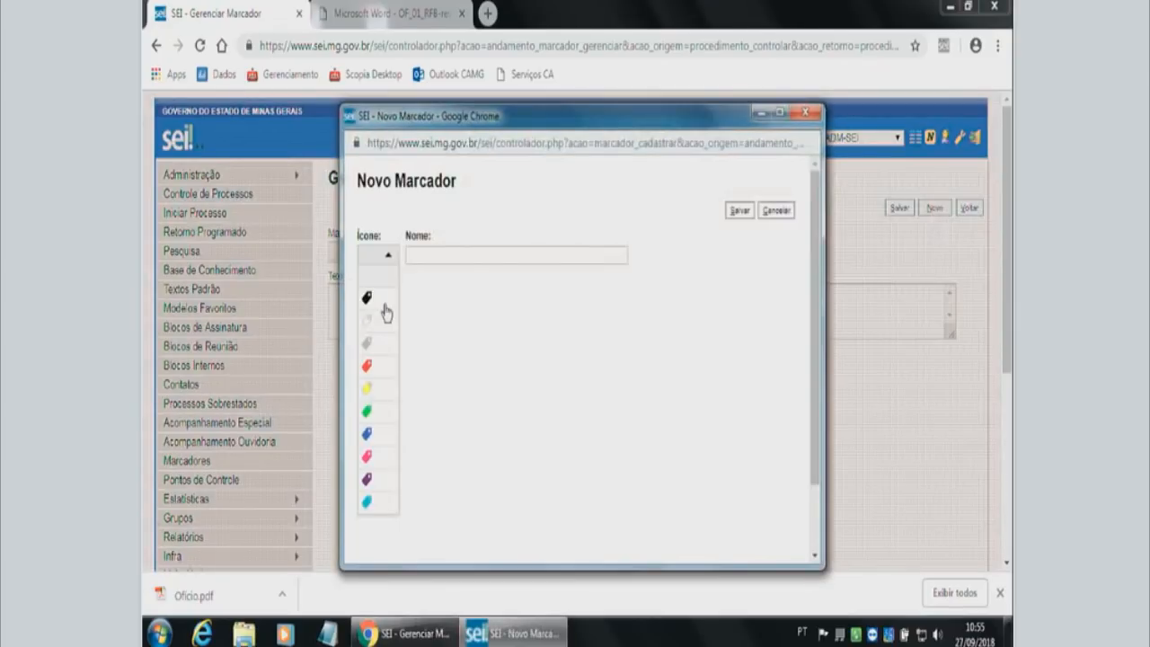
pyautogui.click(368, 434)
pyautogui.click(455, 255)
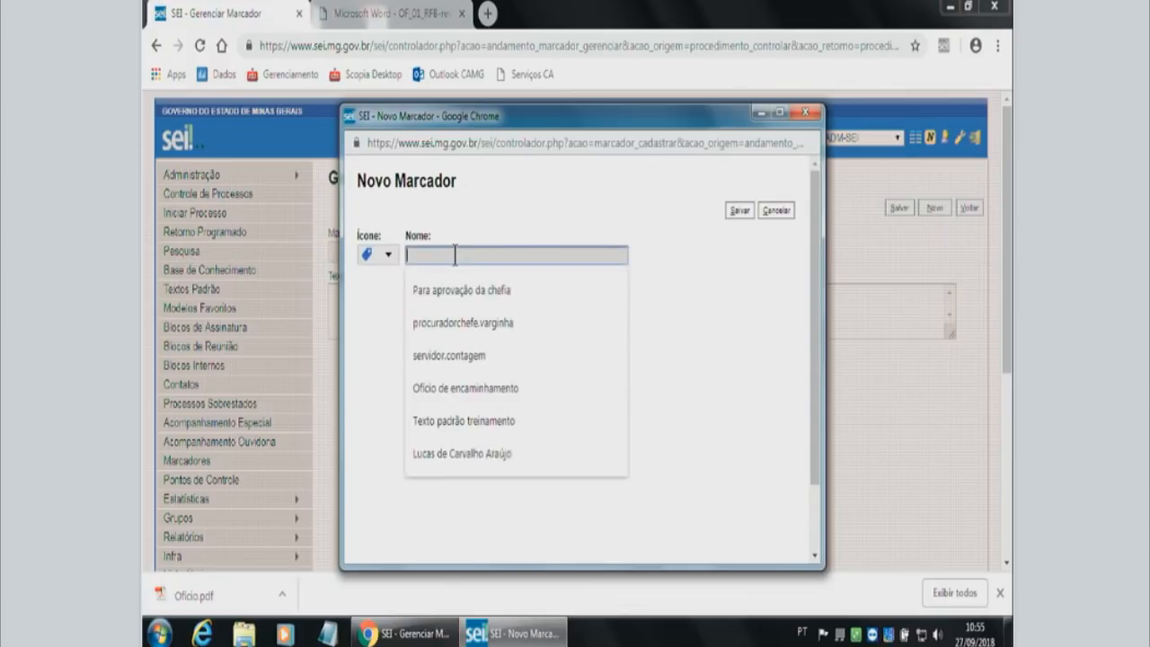
pyautogui.write('Processo de')
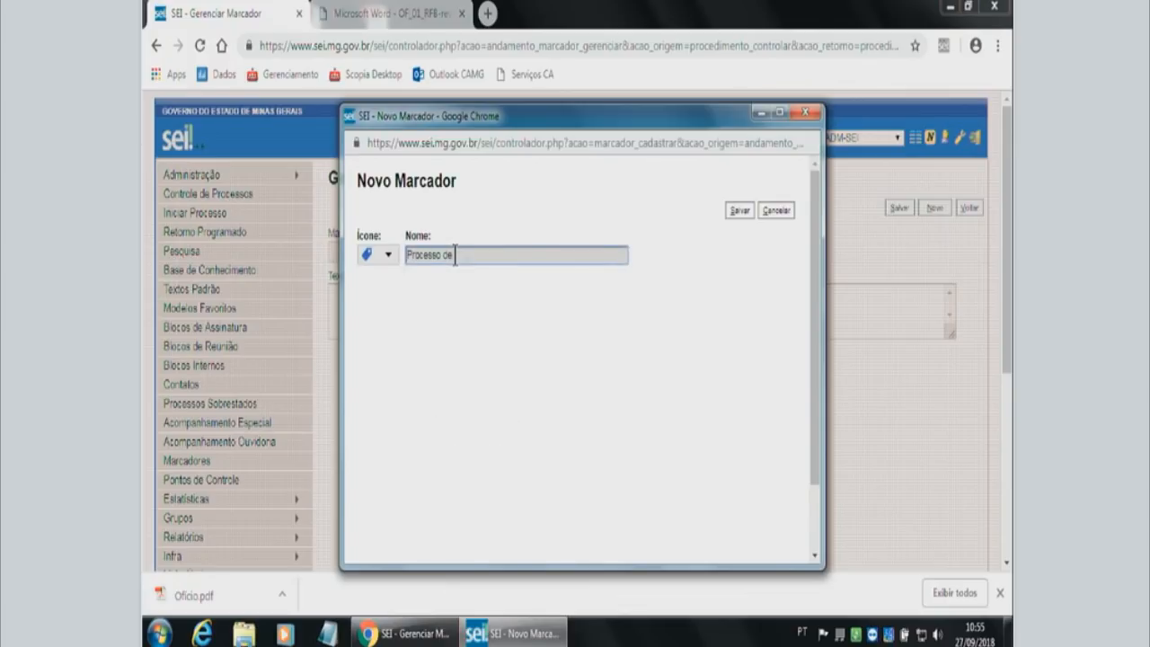
pyautogui.write(' Compras')
pyautogui.click(740, 212)
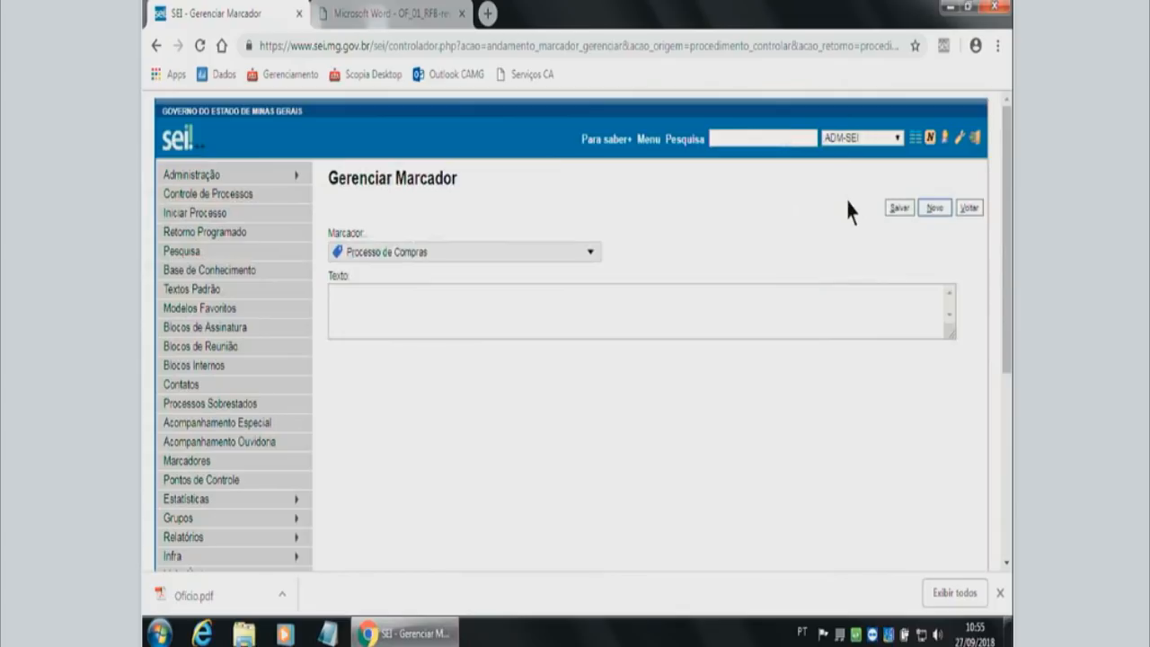
pyautogui.click(897, 209)
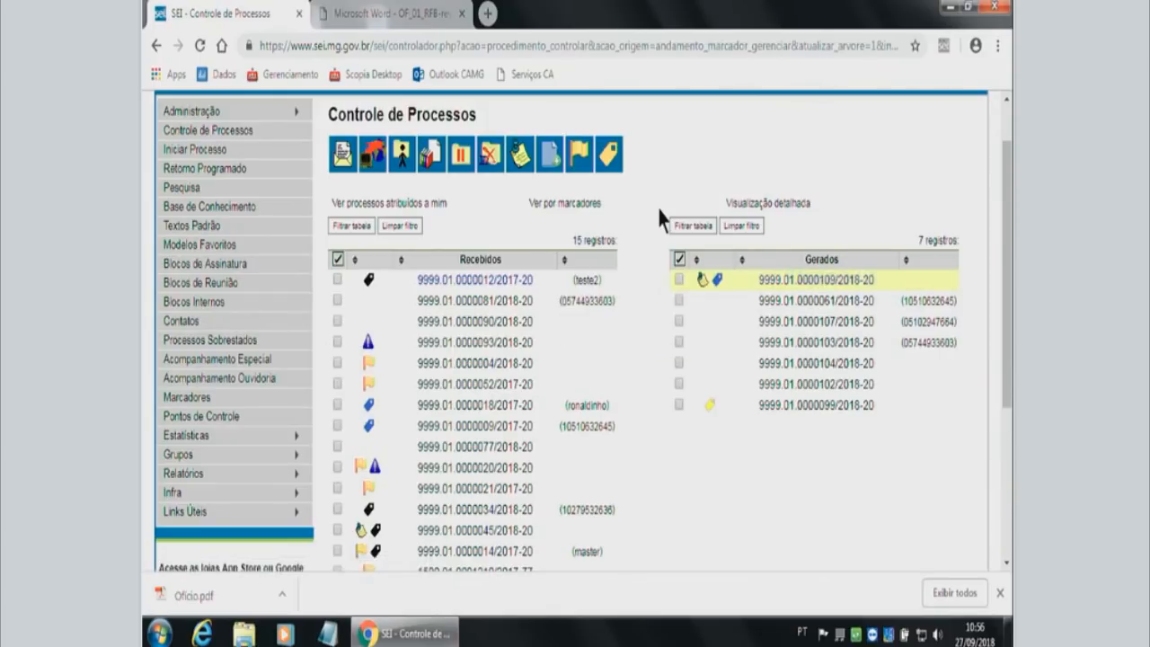
# Assign the first process under Gerados to the fourth user on the assignment list and save the assignment.
pyautogui.click(680, 280)
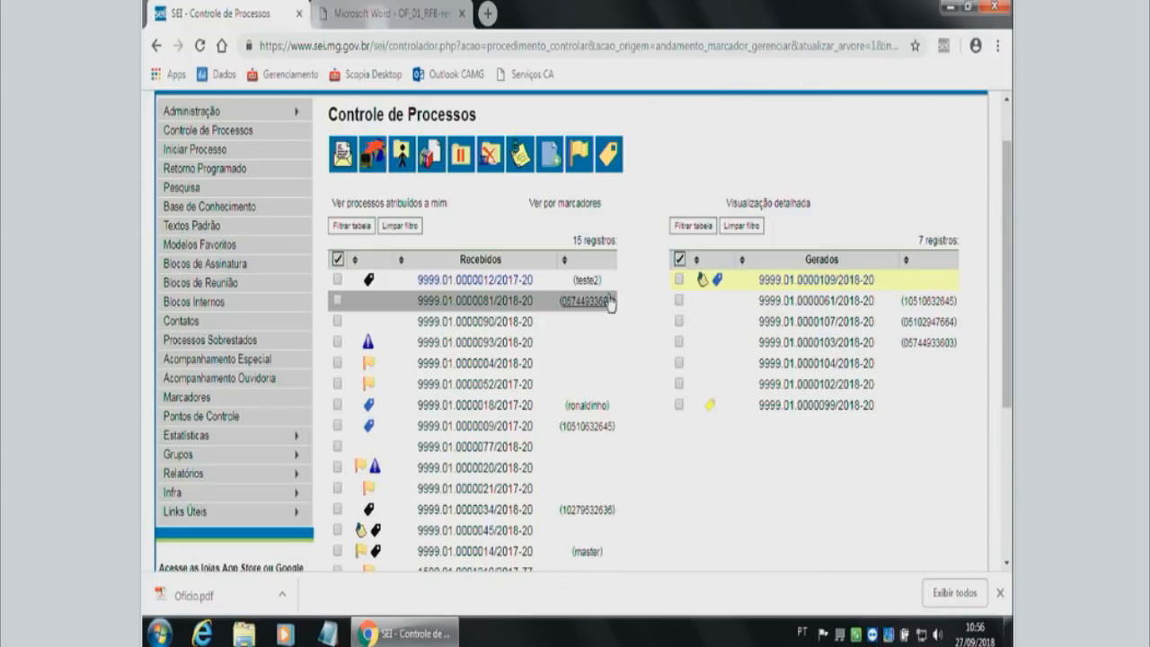
pyautogui.moveTo(694, 284)
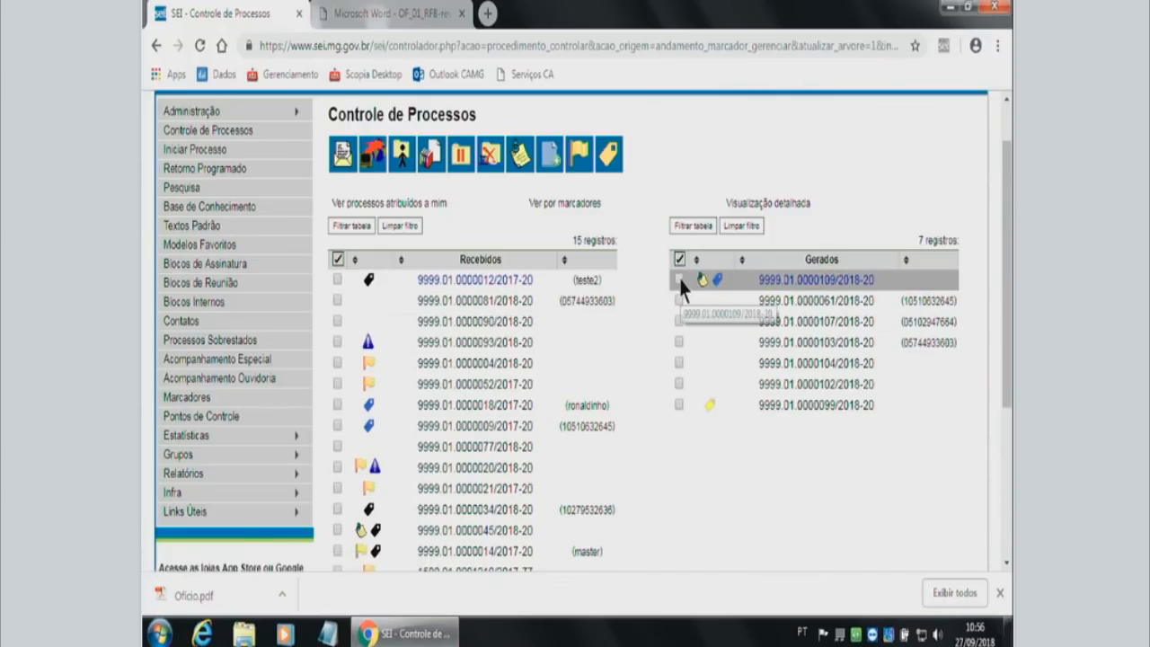
pyautogui.click(679, 280)
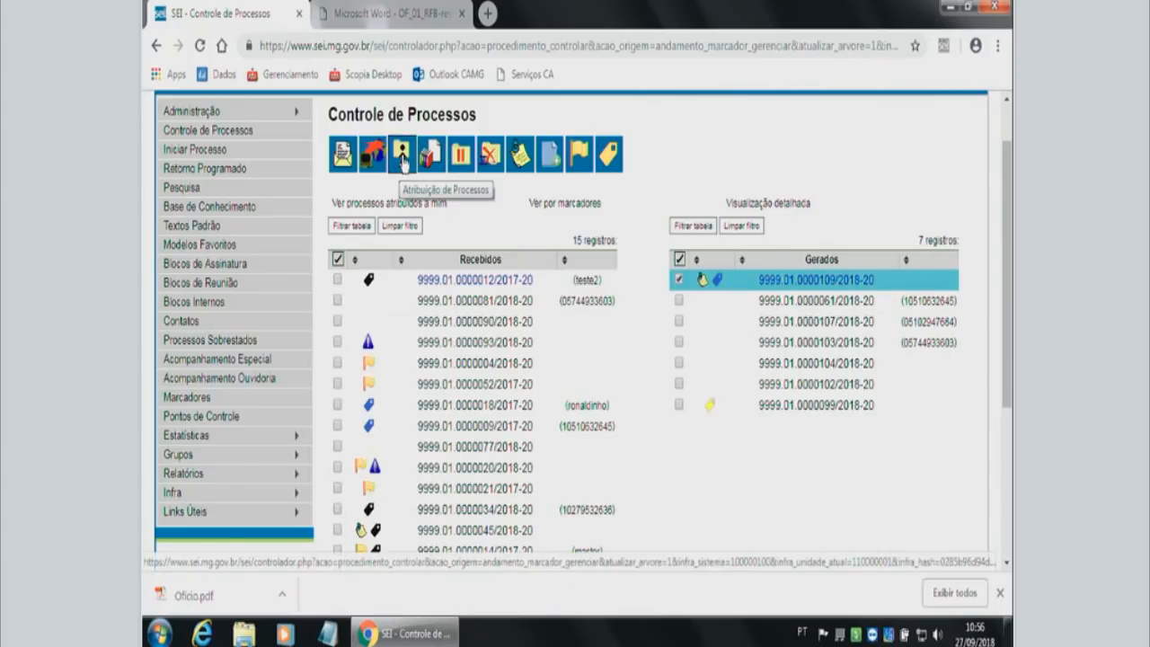
pyautogui.click(403, 158)
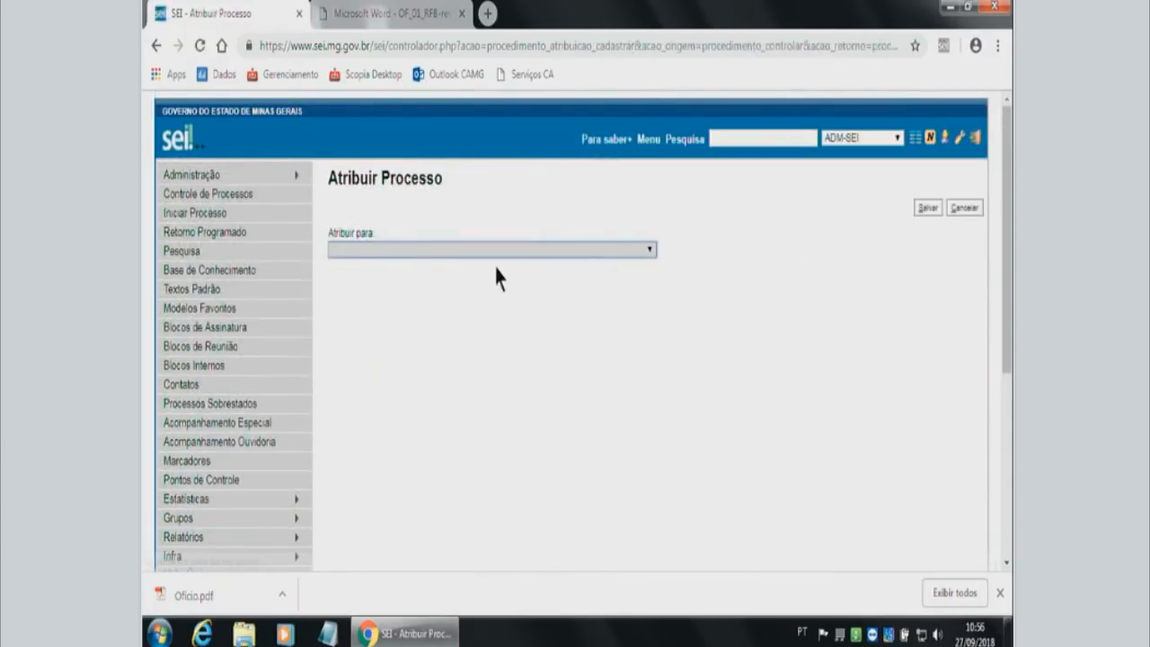
pyautogui.click(494, 249)
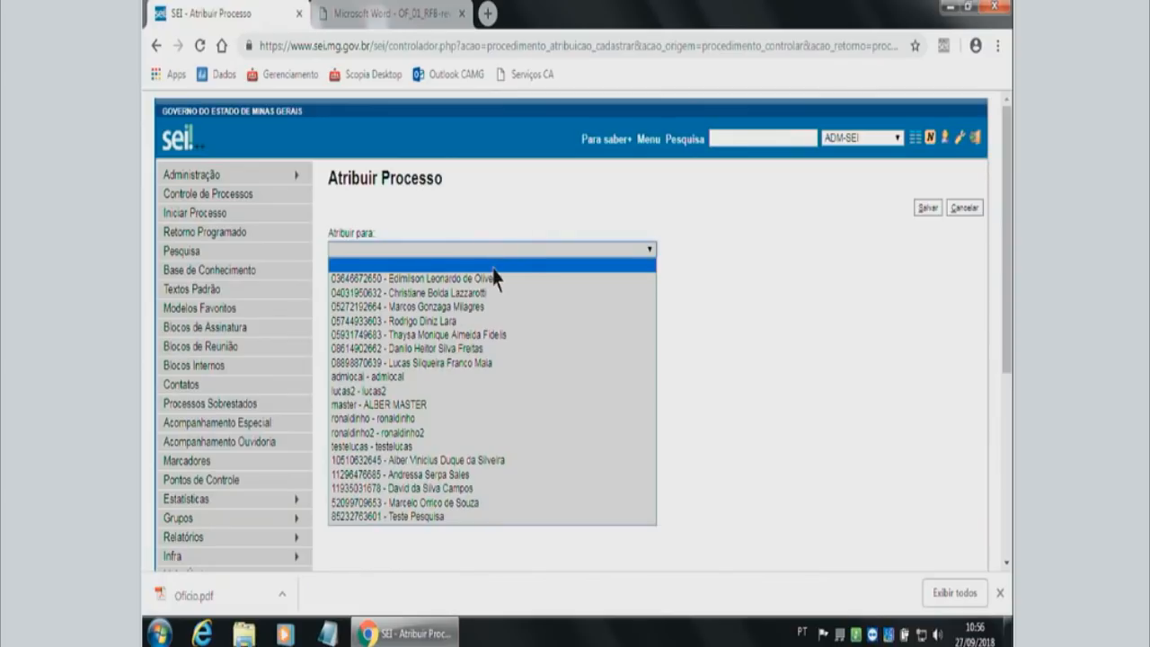
pyautogui.click(467, 322)
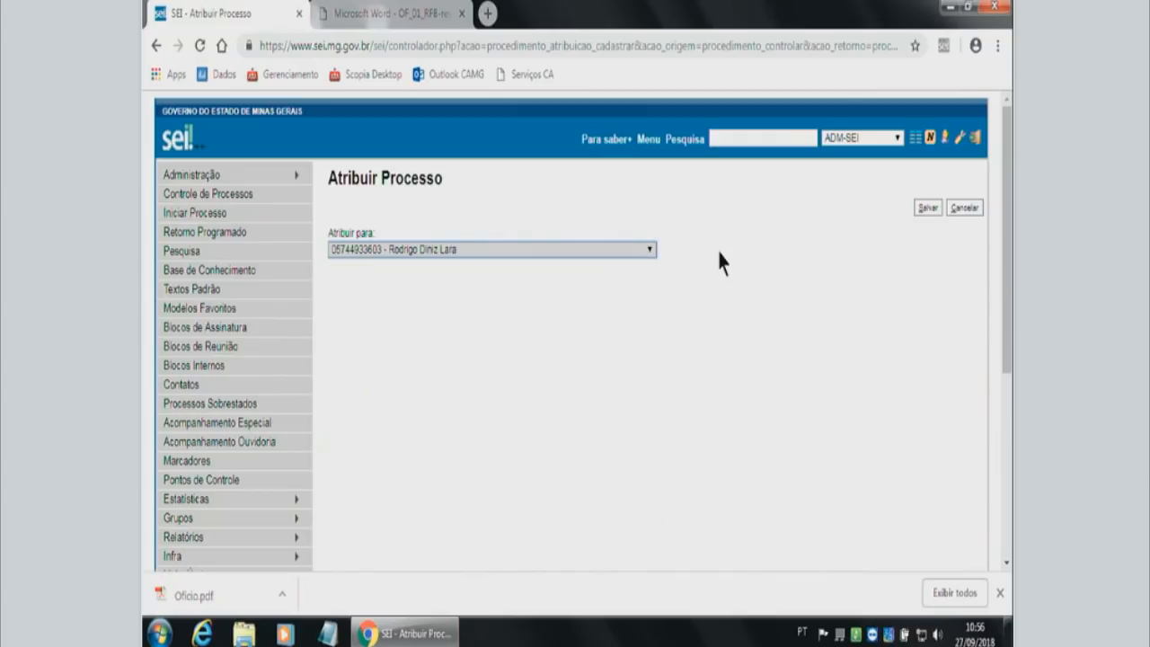
pyautogui.click(926, 208)
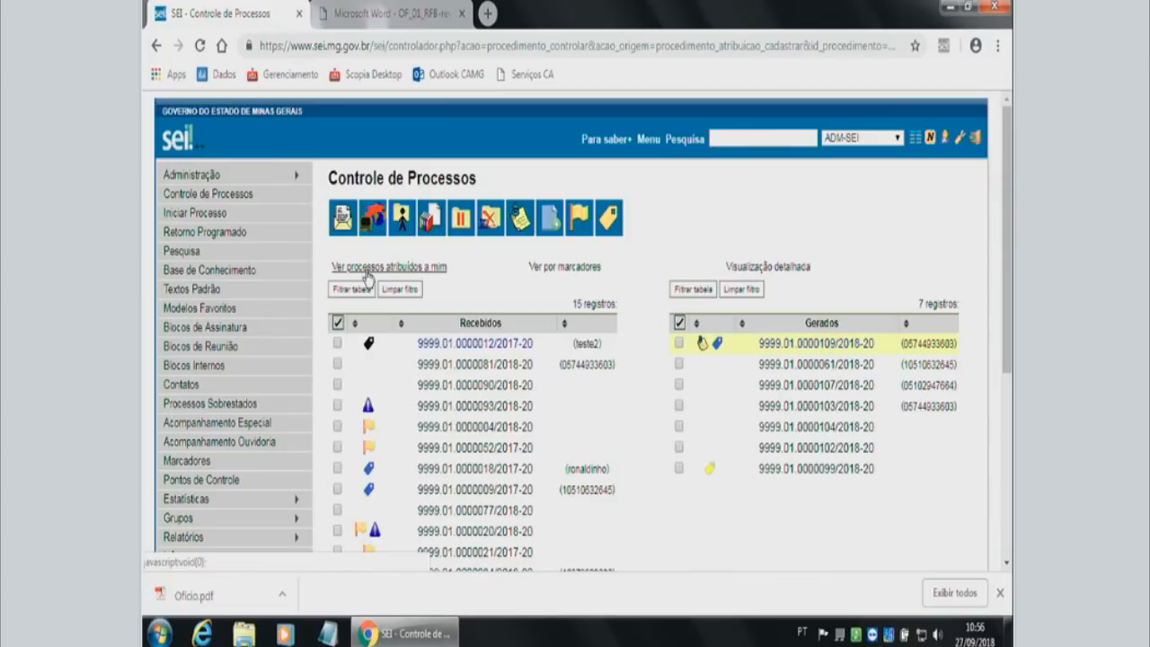
# View the processes assigned to the current account in detailed form and by markers, then return to all processes in the summary view.
pyautogui.click(440, 271)
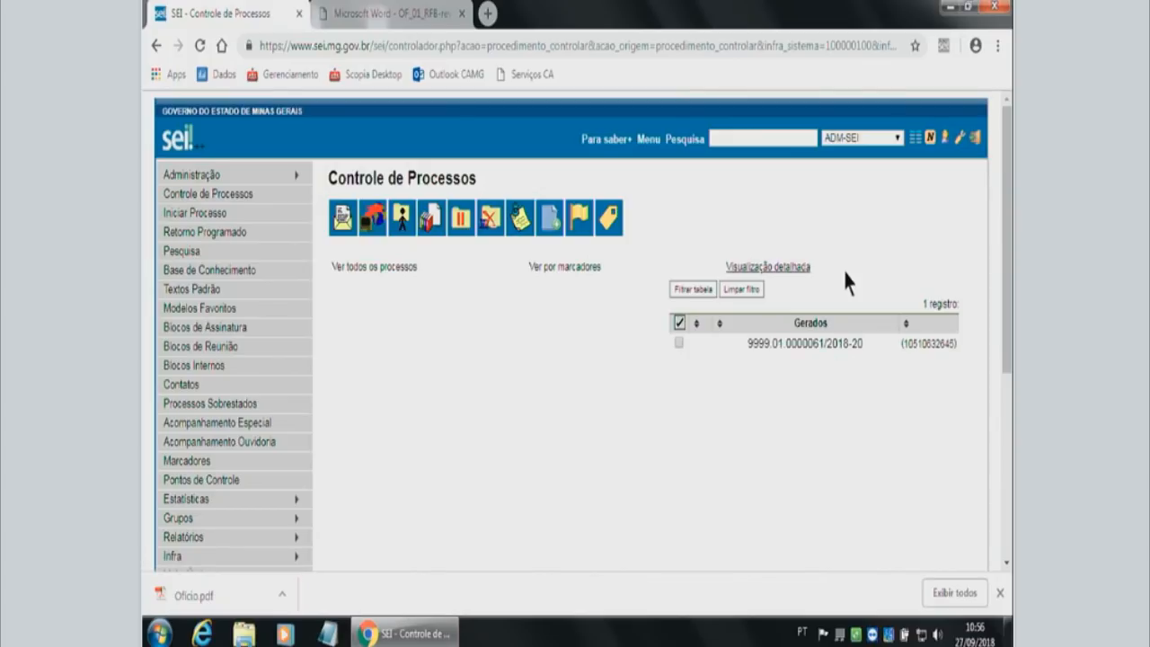
pyautogui.click(788, 267)
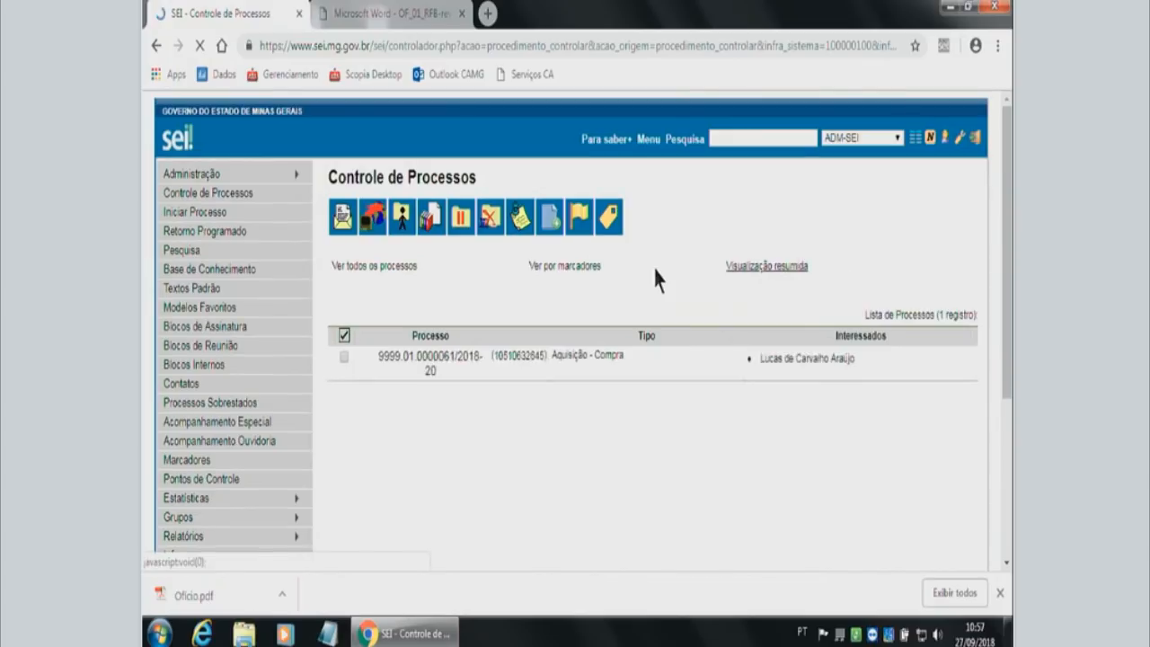
pyautogui.click(559, 268)
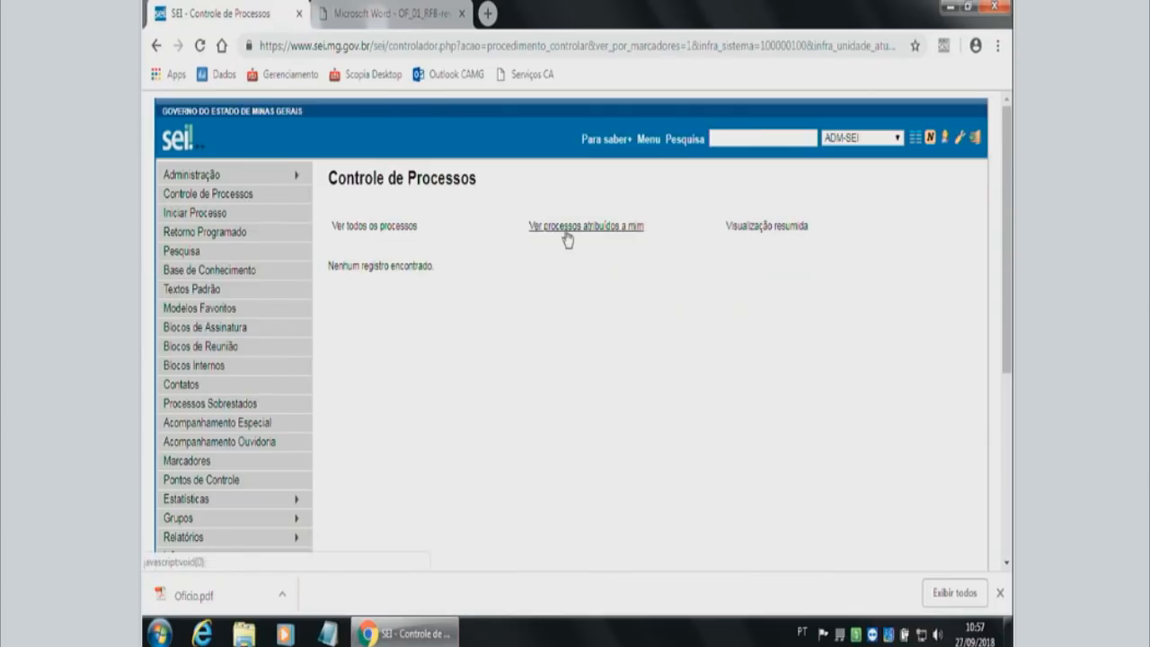
pyautogui.click(393, 228)
pyautogui.click(759, 269)
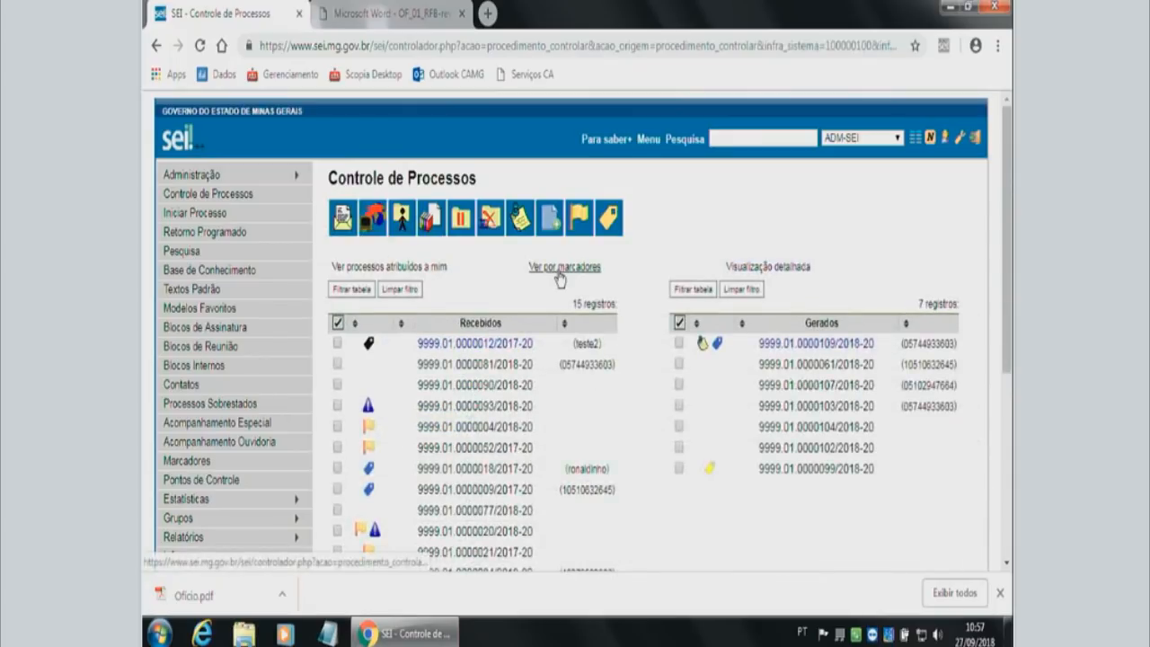
# View the processes by markers, filter them by Processo de Compras, and remove the marker filter.
pyautogui.click(559, 269)
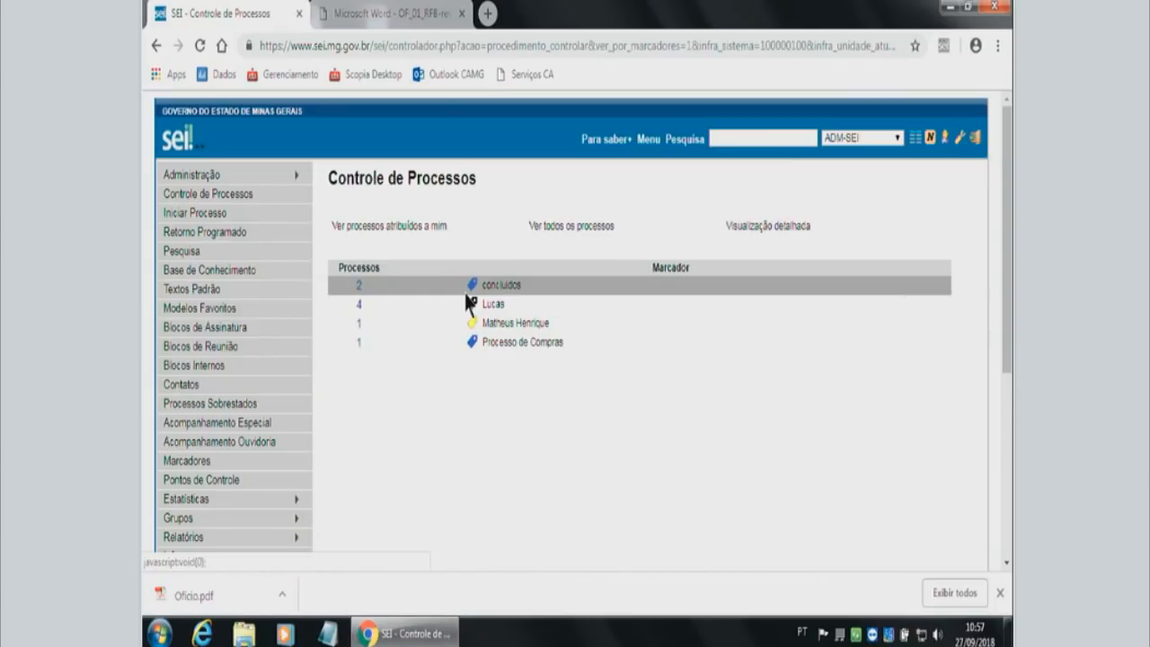
pyautogui.click(358, 343)
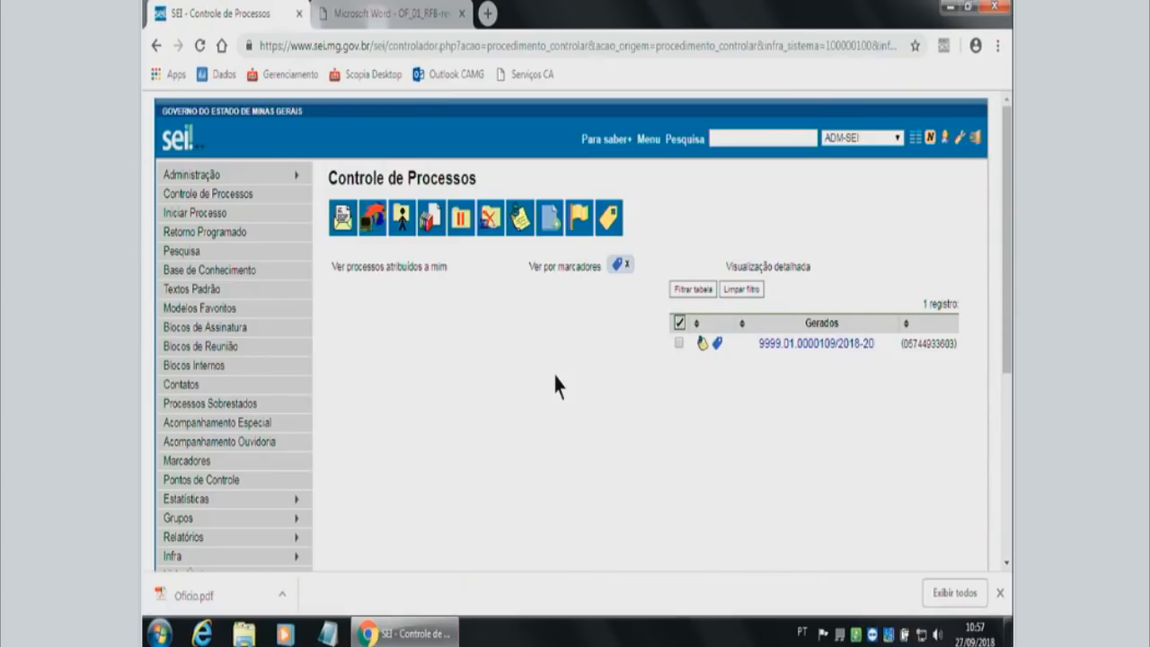
pyautogui.click(627, 267)
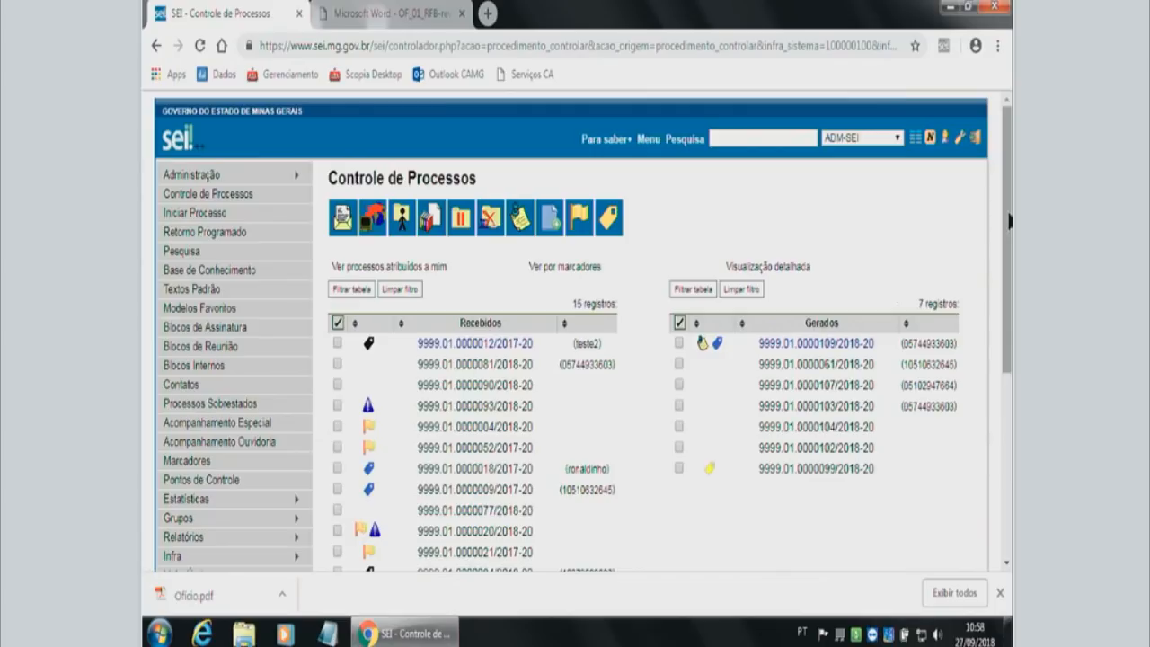
# Conclude the first process under Gerados, marked Processo de Compras, in the current unit and confirm.
pyautogui.moveTo(1008, 221); pyautogui.dragTo(1010, 244)
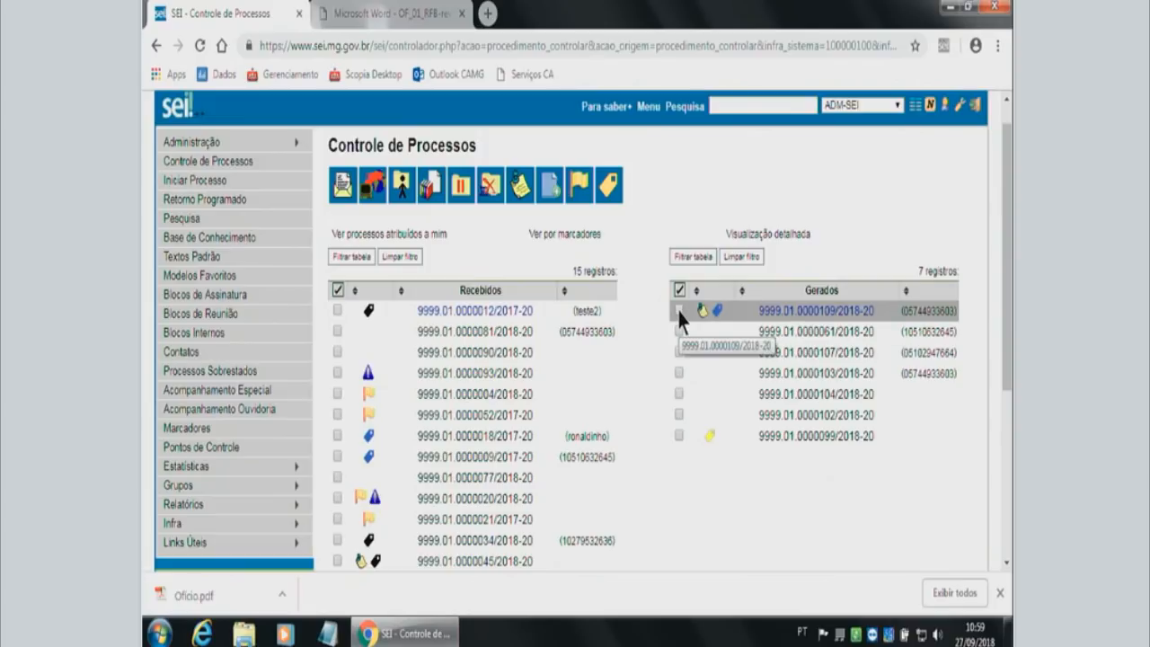
pyautogui.click(681, 312)
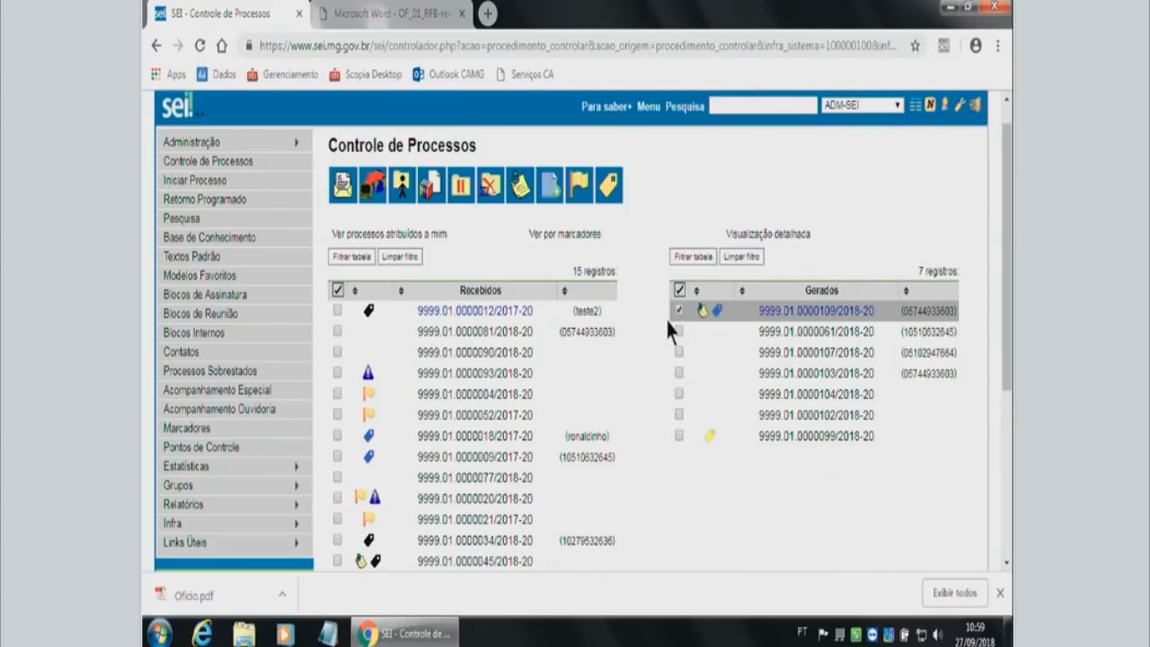
pyautogui.click(490, 185)
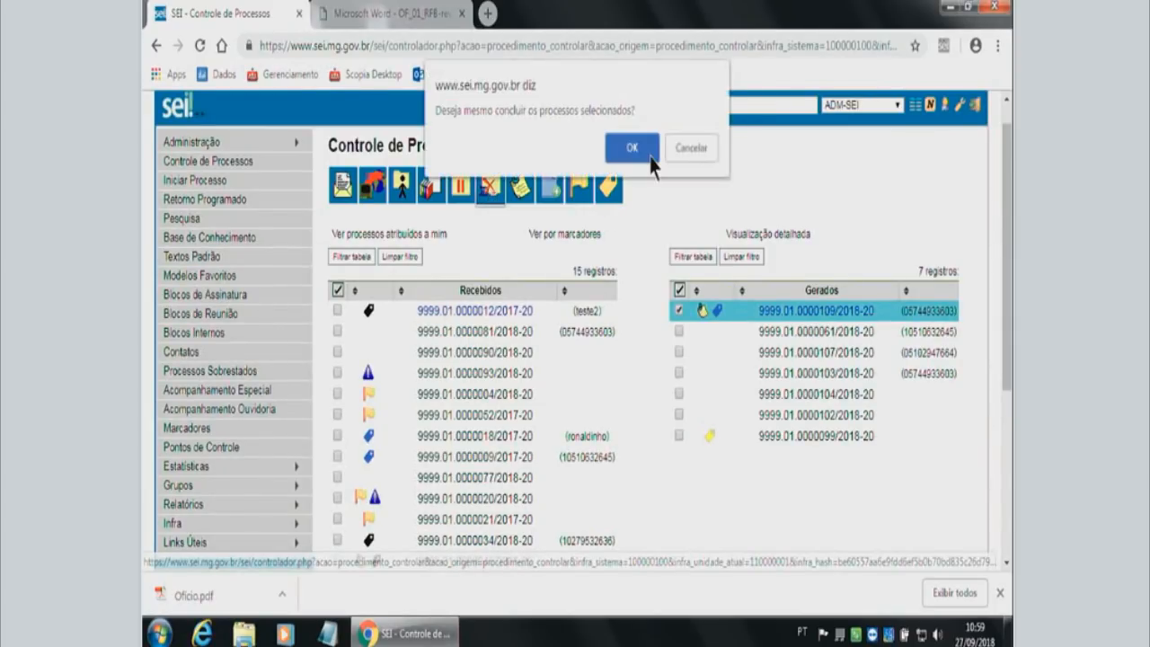
pyautogui.click(633, 149)
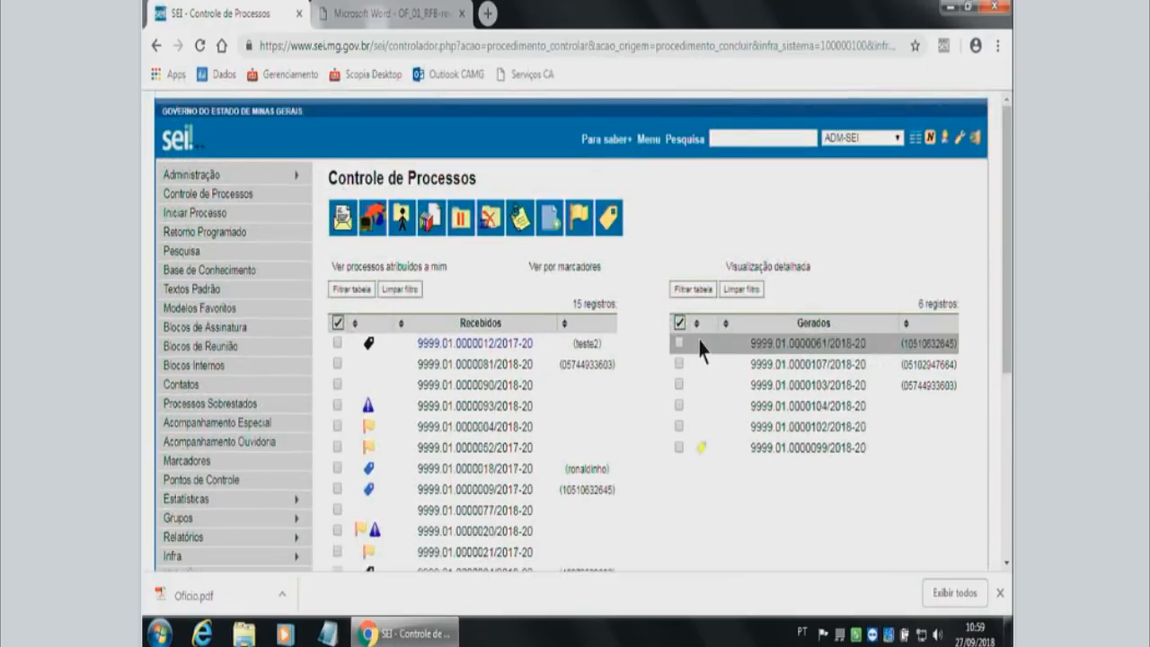
pyautogui.scroll(-1, 255, 546)
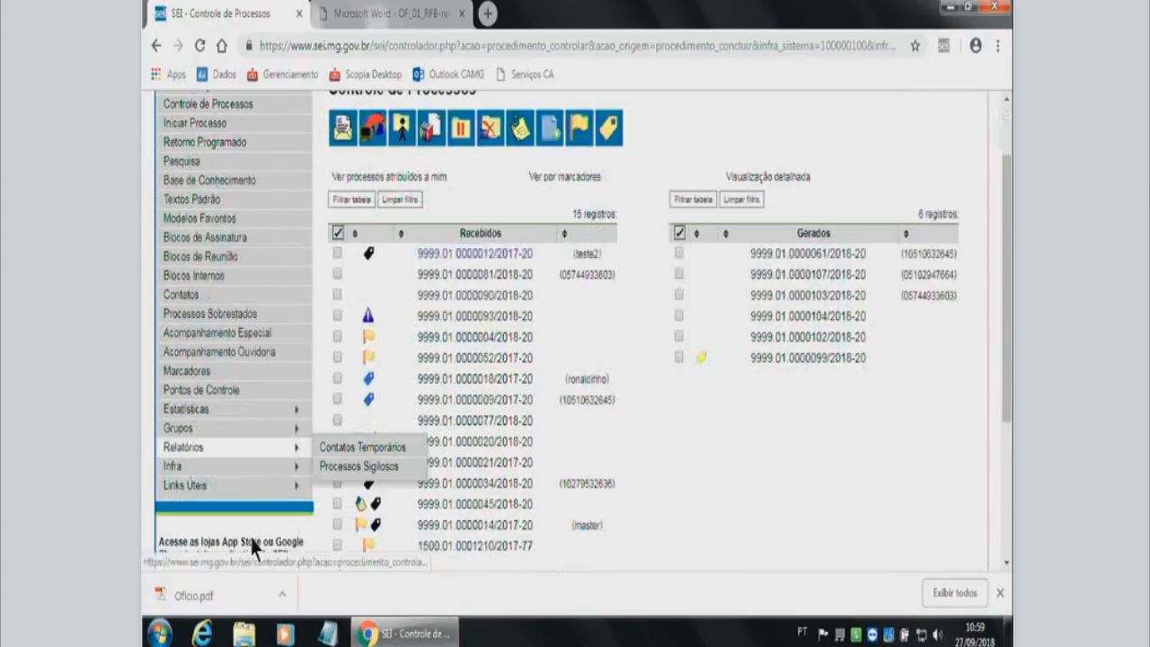
pyautogui.moveTo(236, 489)
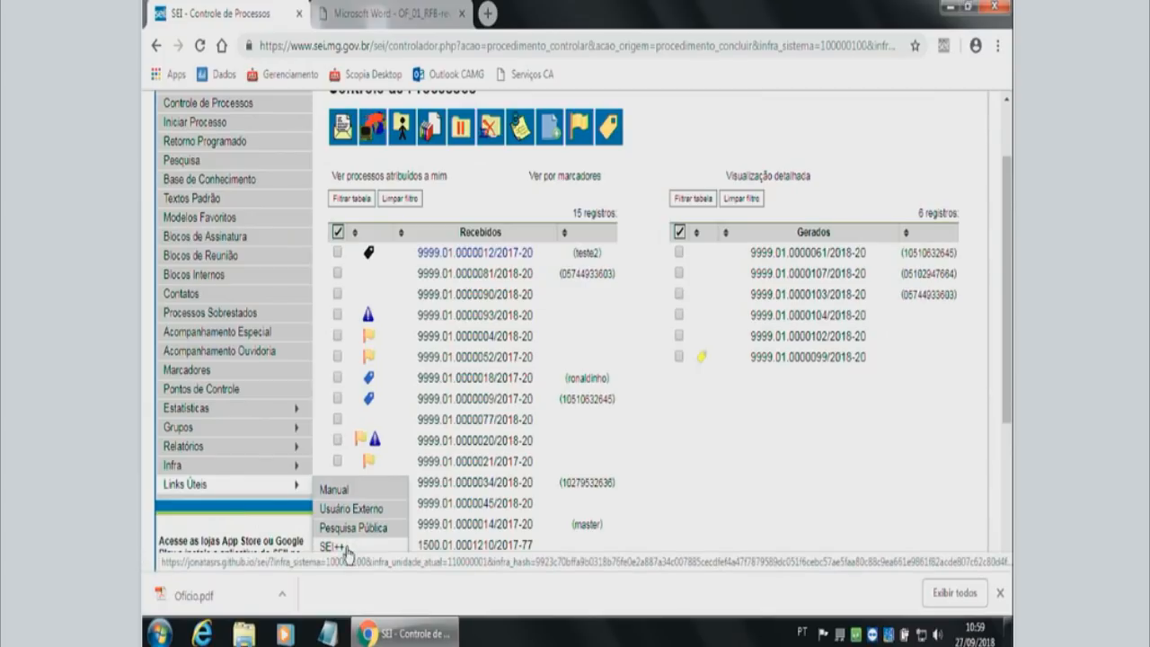
pyautogui.scroll(1, 683, 424)
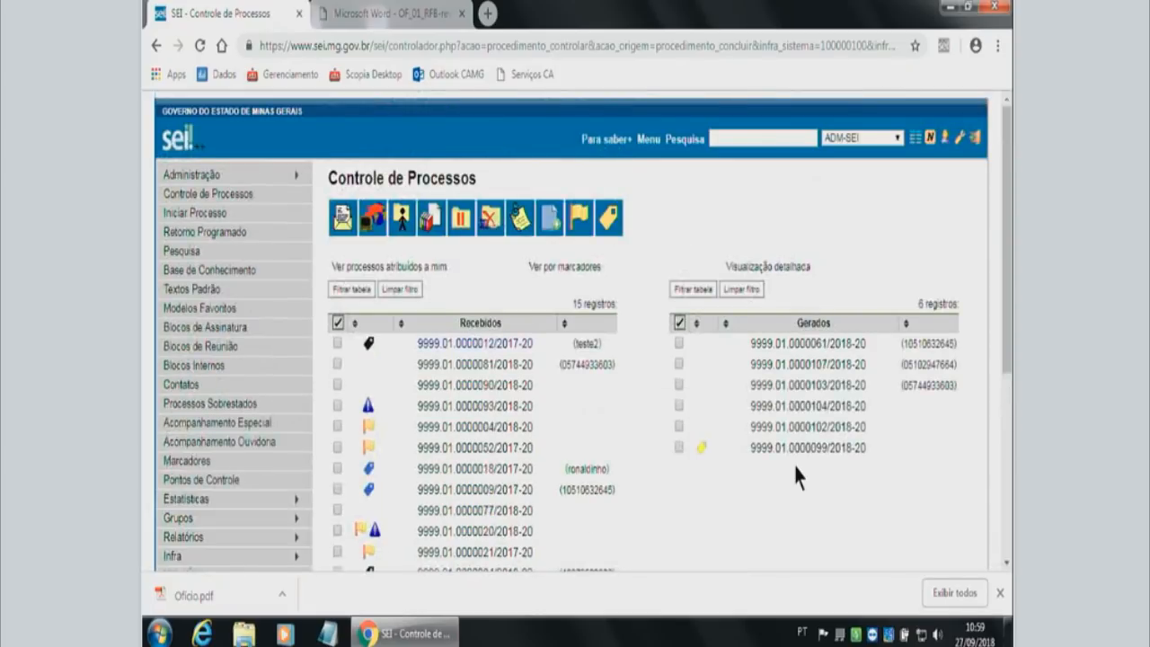